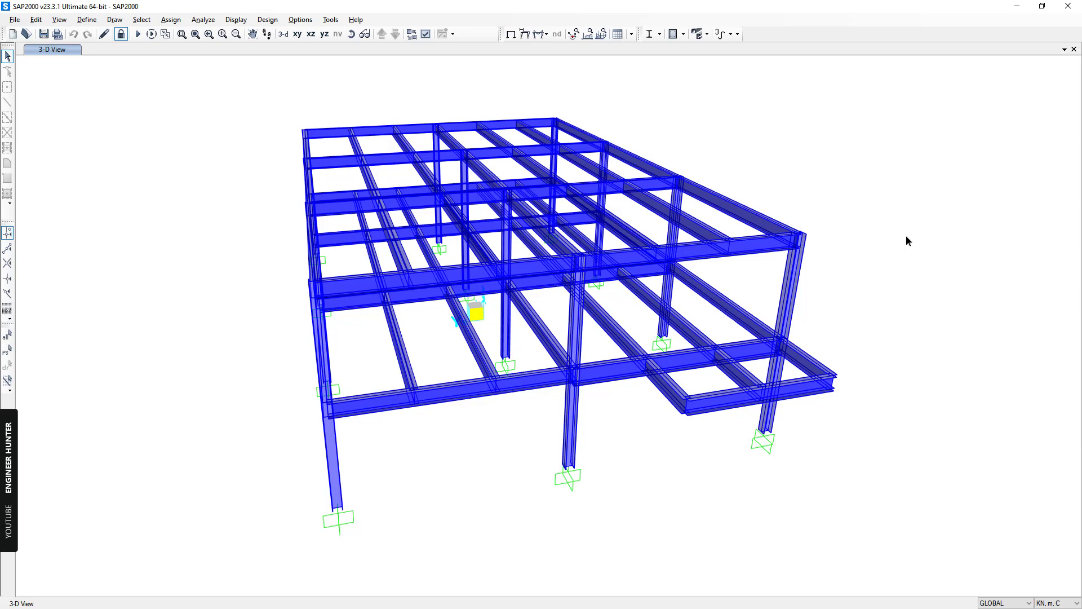
# Step: Examine the joint where the secondary beams frame into the front girder beside the cantilevered bay
pyautogui.scroll(5, 684, 375)
pyautogui.moveTo(572, 287); pyautogui.dragTo(600, 310, button='middle')
pyautogui.moveTo(563, 282); pyautogui.dragTo(609, 465)
pyautogui.click(592, 323)
pyautogui.scroll(-2, 620, 323)
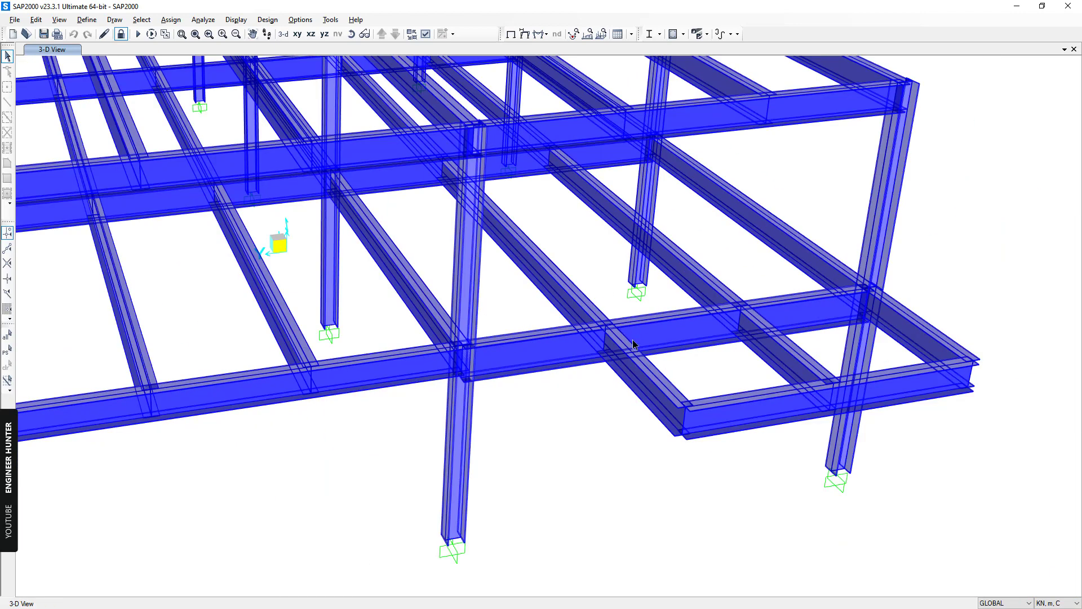
pyautogui.keyDown('shift'); pyautogui.moveTo(589, 405); pyautogui.dragTo(636, 410, button='middle'); pyautogui.keyUp('shift')
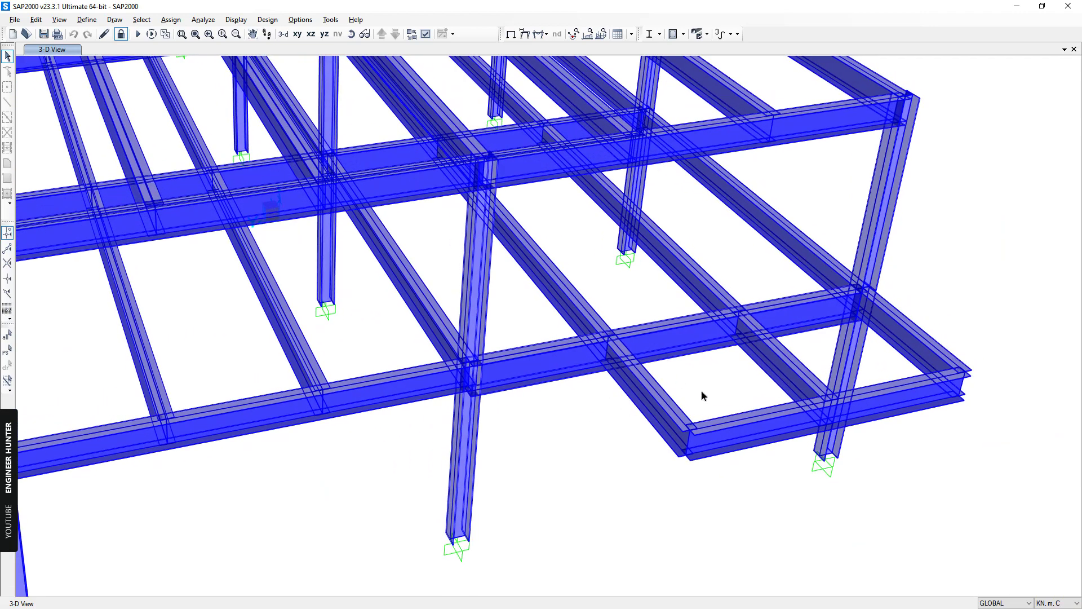
pyautogui.scroll(2, 615, 327)
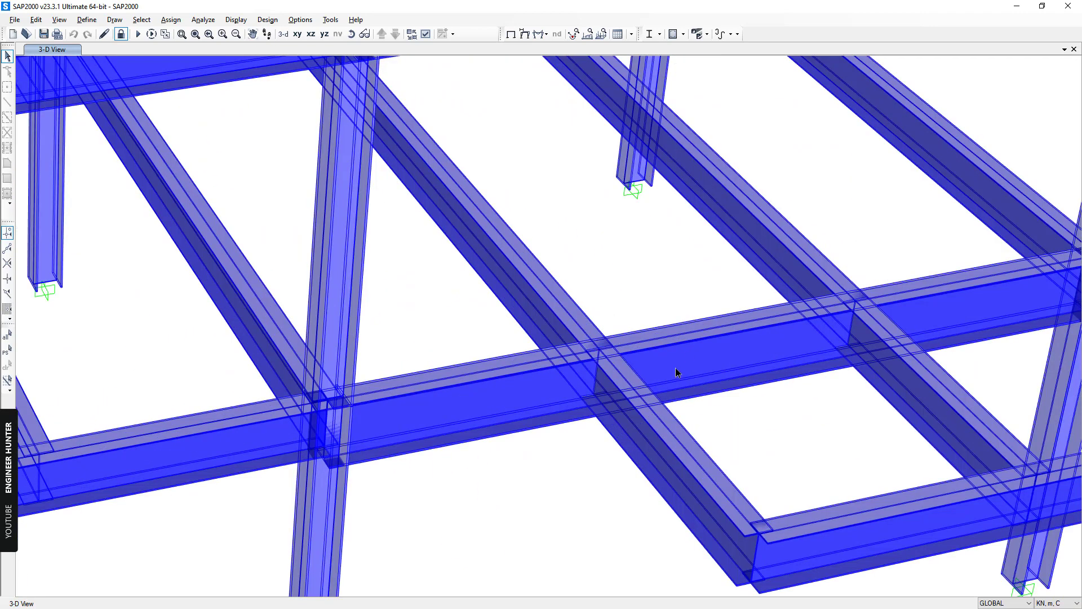
pyautogui.moveTo(699, 398); pyautogui.dragTo(699, 367, button='middle')
pyautogui.moveTo(572, 255); pyautogui.dragTo(614, 324)
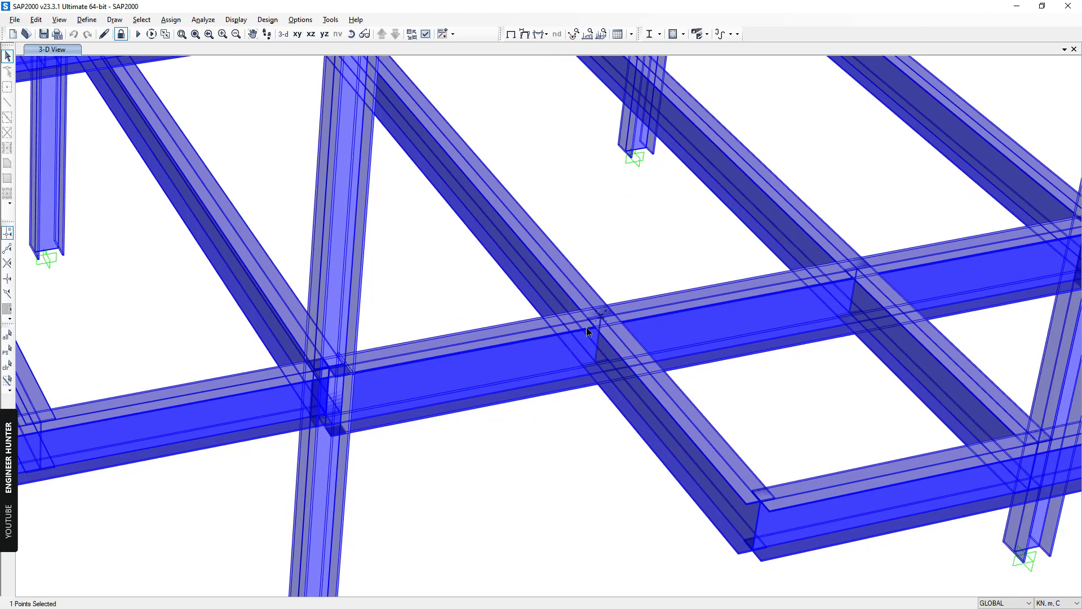
pyautogui.moveTo(732, 355); pyautogui.dragTo(643, 343, button='middle')
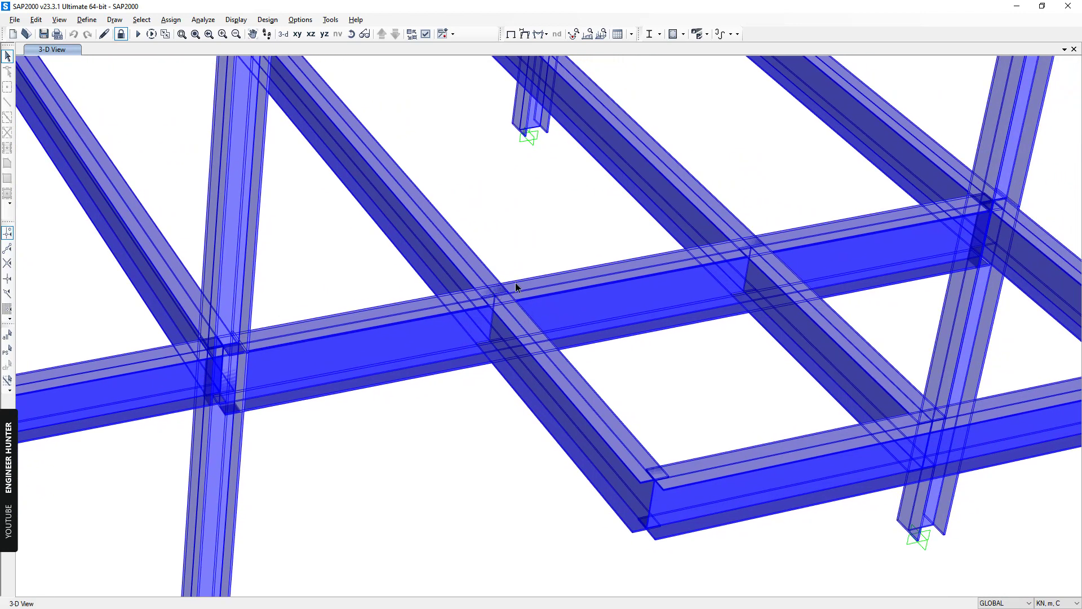
pyautogui.scroll(-2, 583, 401)
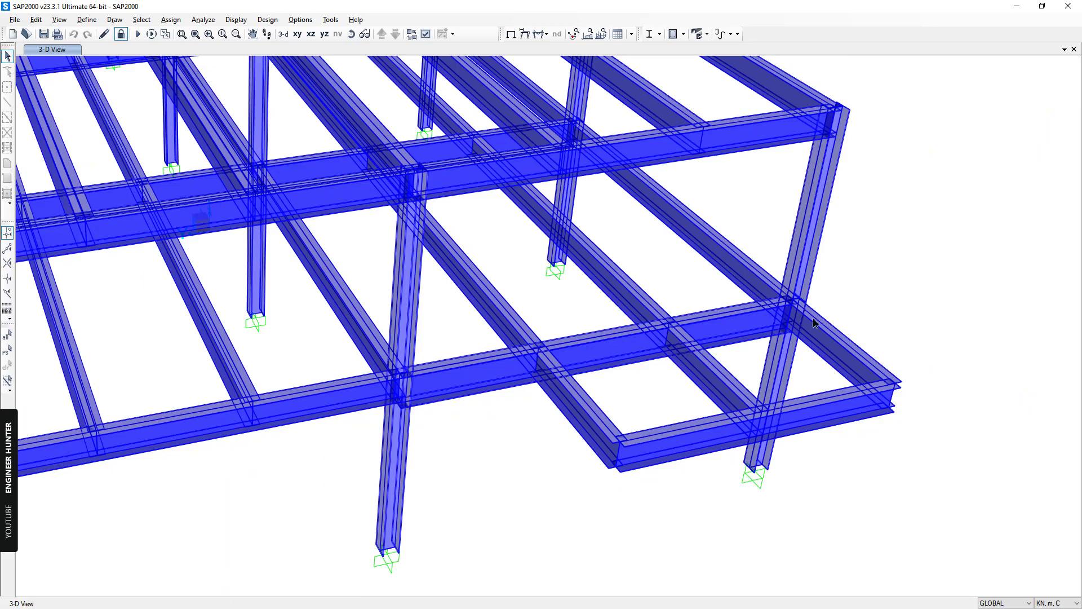
pyautogui.keyDown('shift'); pyautogui.moveTo(676, 398); pyautogui.dragTo(572, 423, button='middle'); pyautogui.keyUp('shift')
pyautogui.scroll(3, 500, 272)
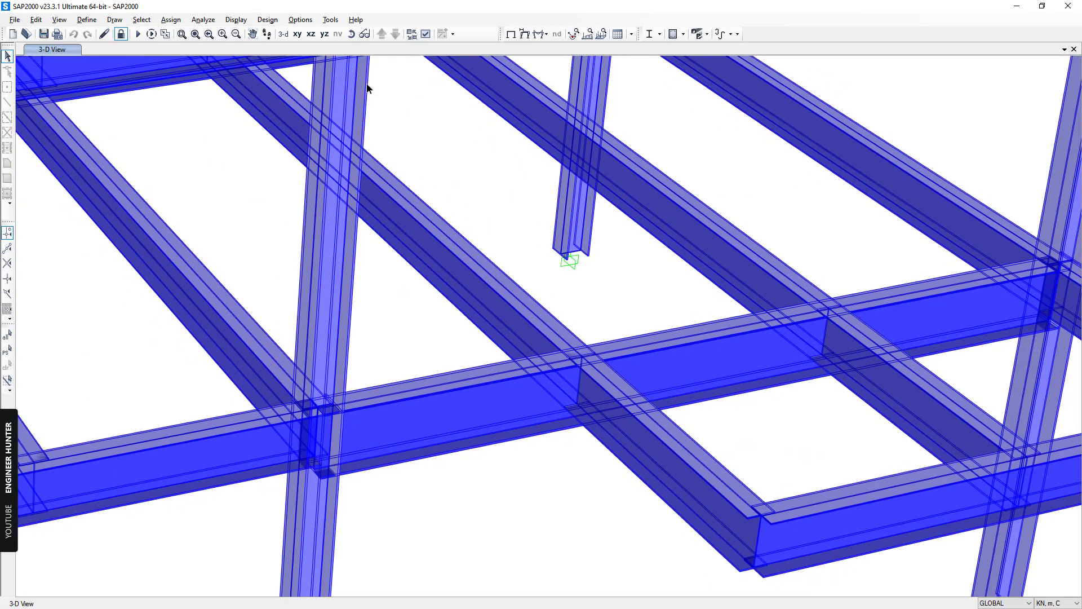
# Step: Run the mySAP2000v21PlugIn_IDEAStatiCa plugin and accept its external plugin warning
pyautogui.click(331, 20)
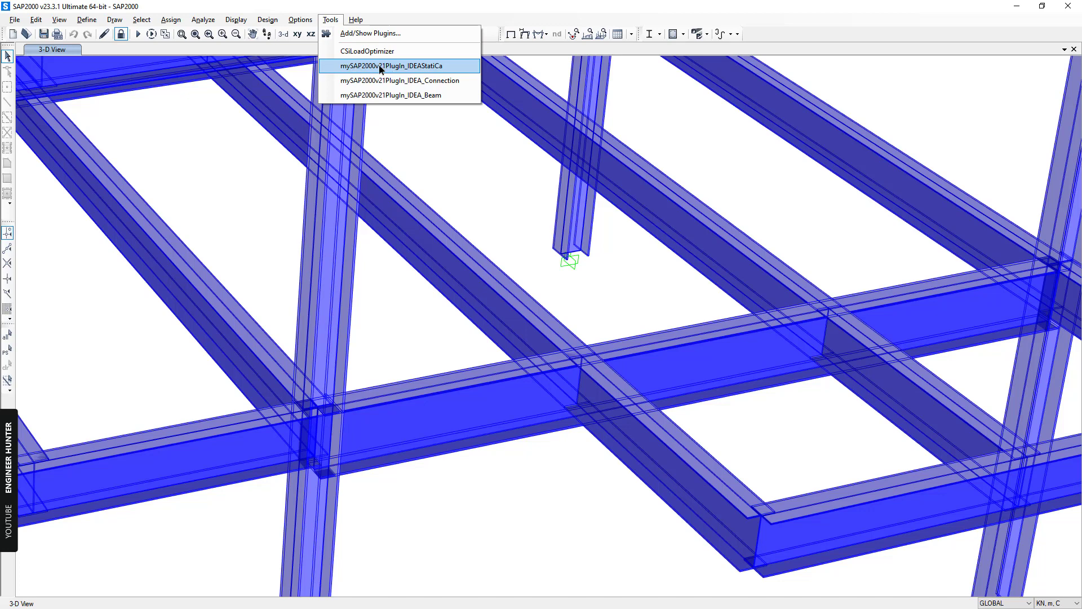
pyautogui.click(428, 66)
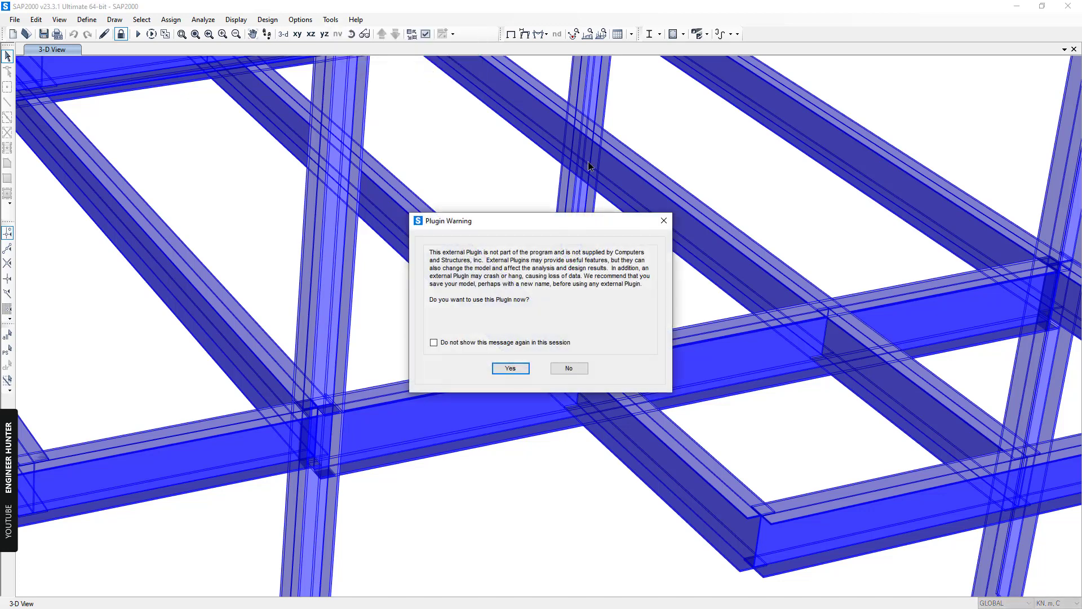
pyautogui.click(520, 367)
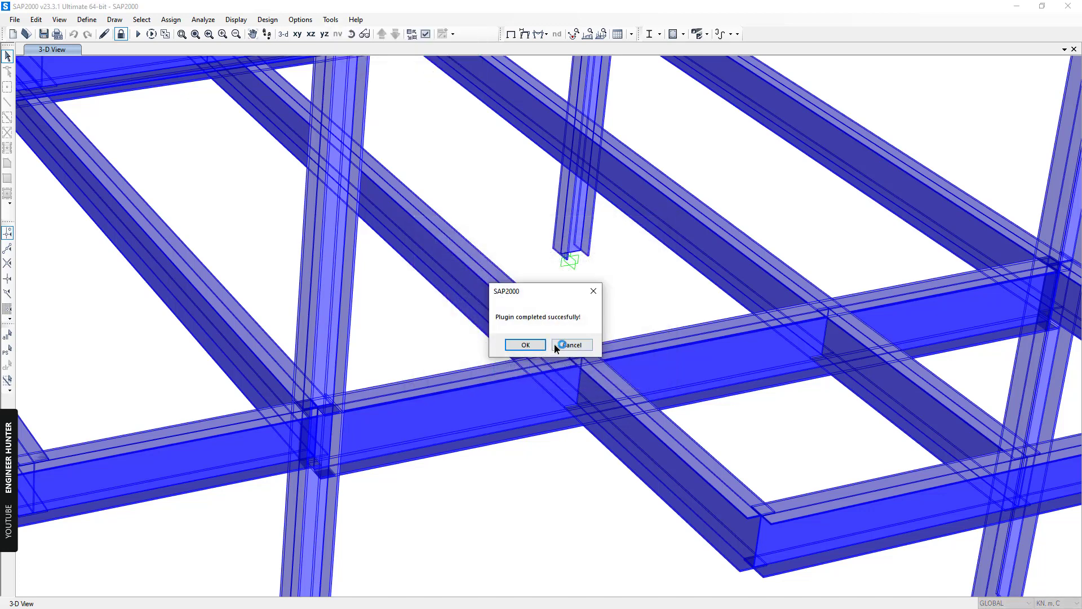
pyautogui.click(526, 345)
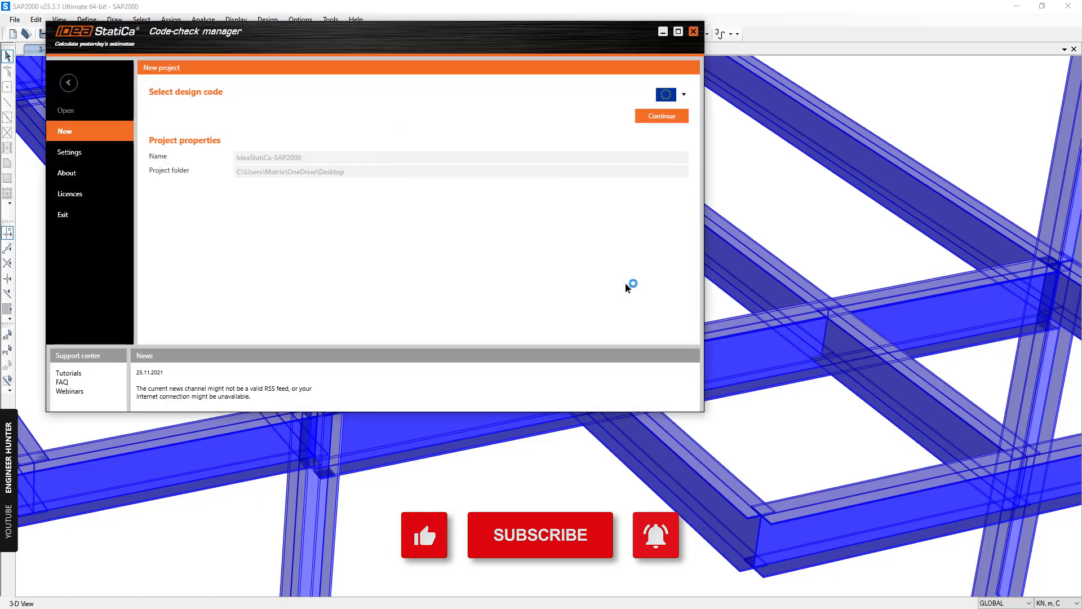
# Step: Create the code-check project with the American (AISC) design code
pyautogui.moveTo(484, 41); pyautogui.dragTo(768, 63)
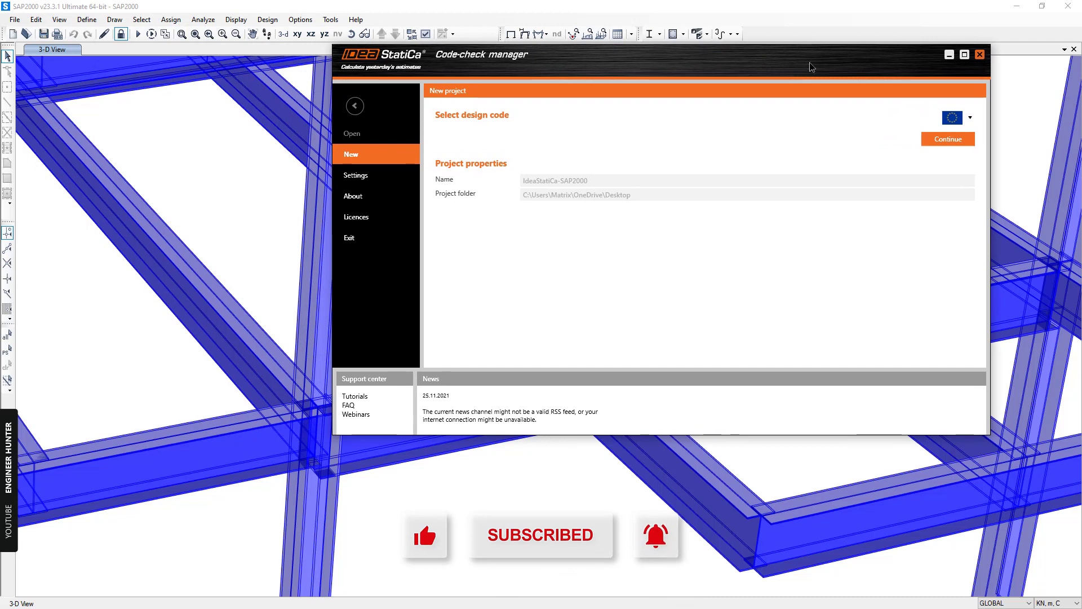
pyautogui.moveTo(760, 58); pyautogui.dragTo(788, 51)
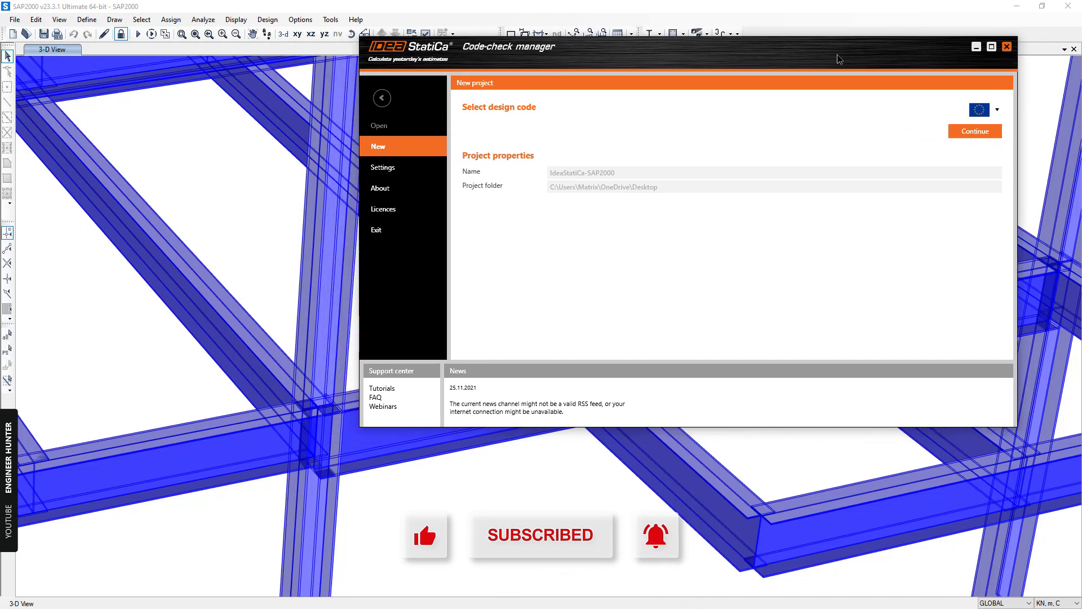
pyautogui.click(980, 110)
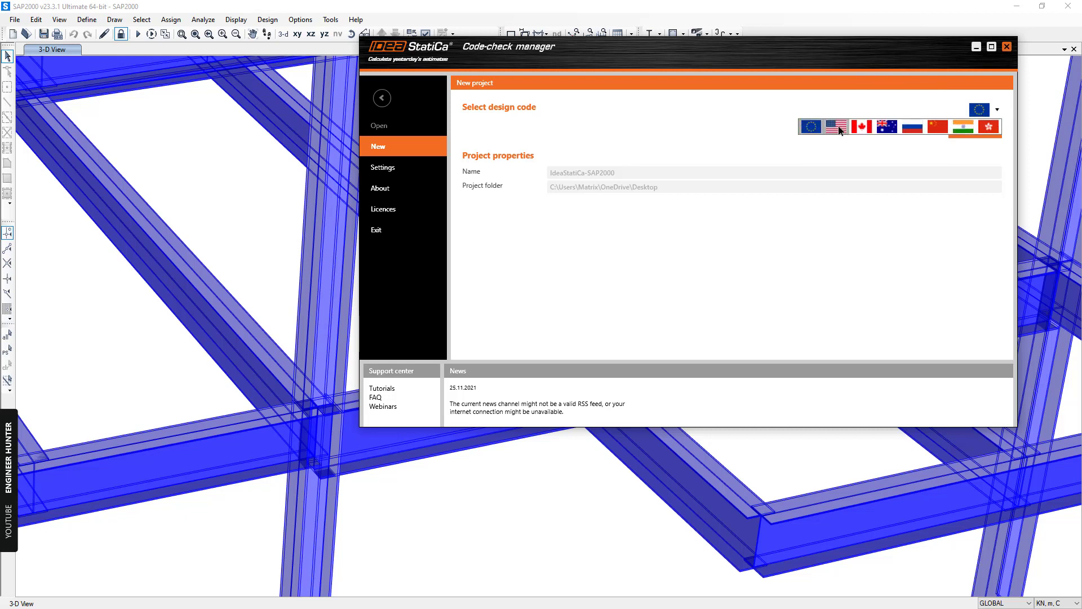
pyautogui.click(839, 130)
pyautogui.click(962, 132)
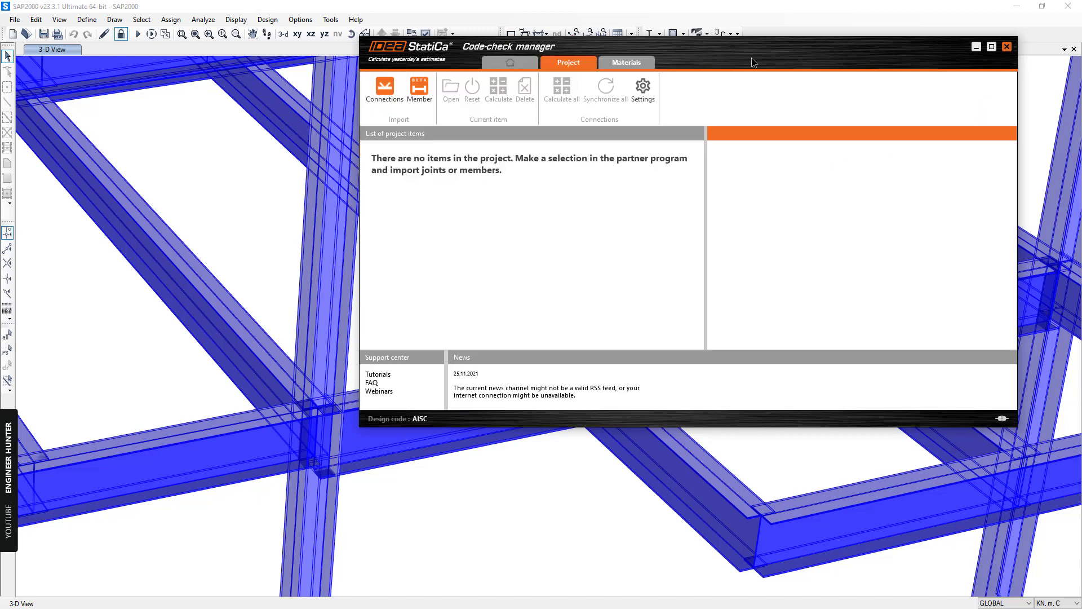
# Step: Switch to SAP2000 and select the front-girder joint by the cantilevered bay with the girder and both beams meeting there
pyautogui.moveTo(799, 50); pyautogui.dragTo(482, 42)
pyautogui.click(834, 220)
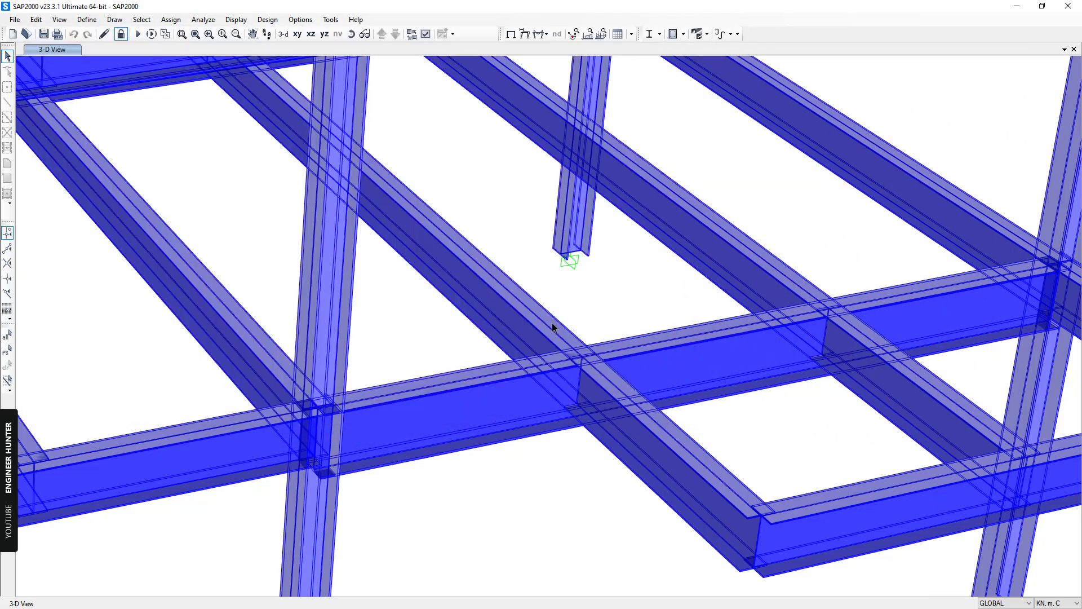
pyautogui.click(538, 325)
pyautogui.click(652, 373)
pyautogui.moveTo(560, 317); pyautogui.dragTo(626, 460)
pyautogui.moveTo(659, 514); pyautogui.dragTo(656, 421)
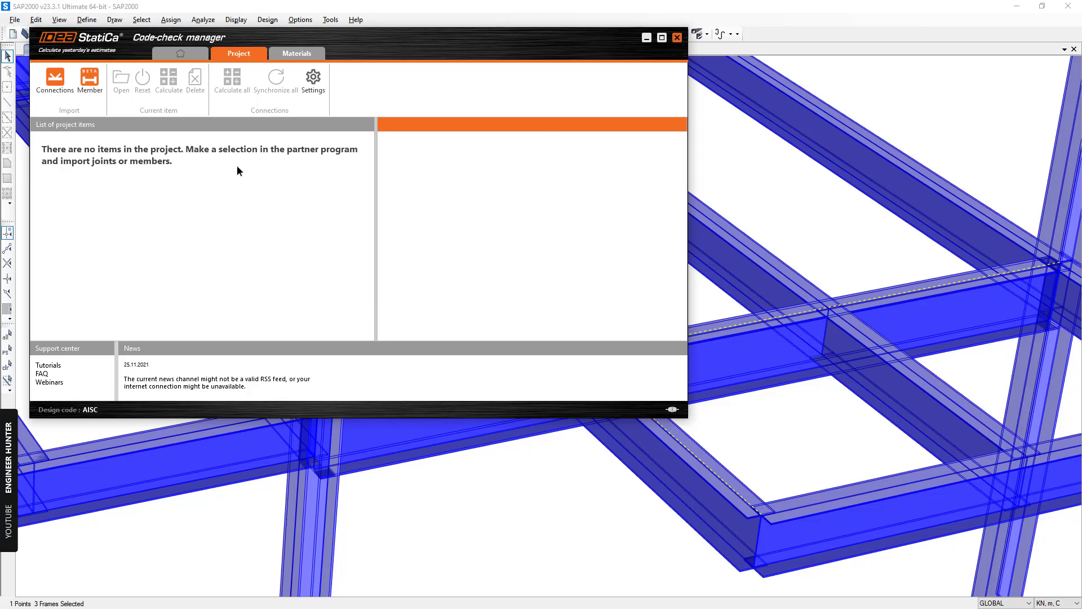
# Step: Import the selected joint into Code-check manager as a connection and open connection 37 for design
pyautogui.click(62, 93)
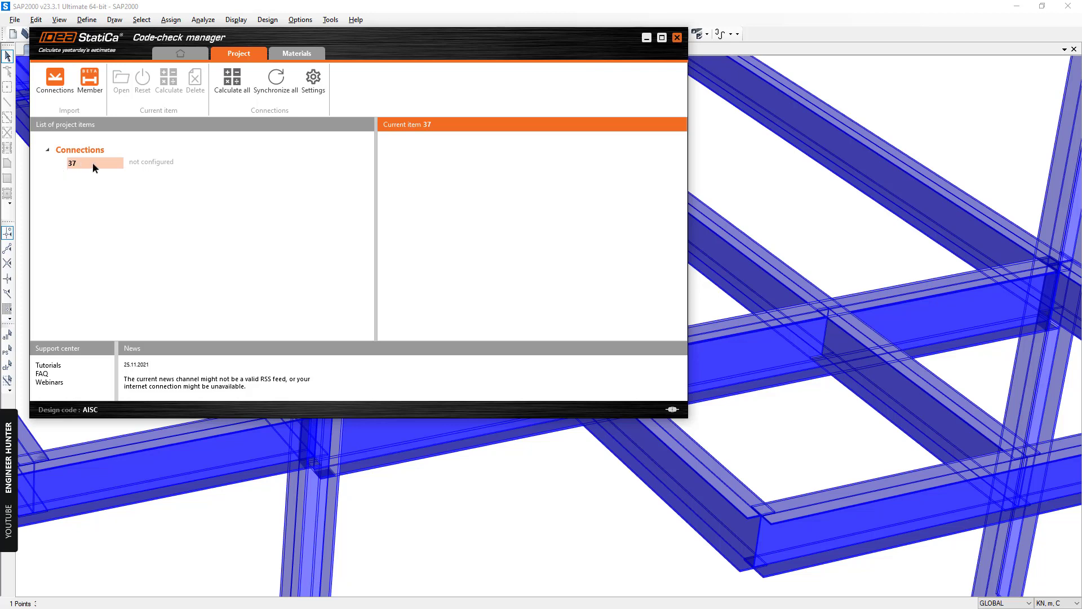
pyautogui.click(79, 165)
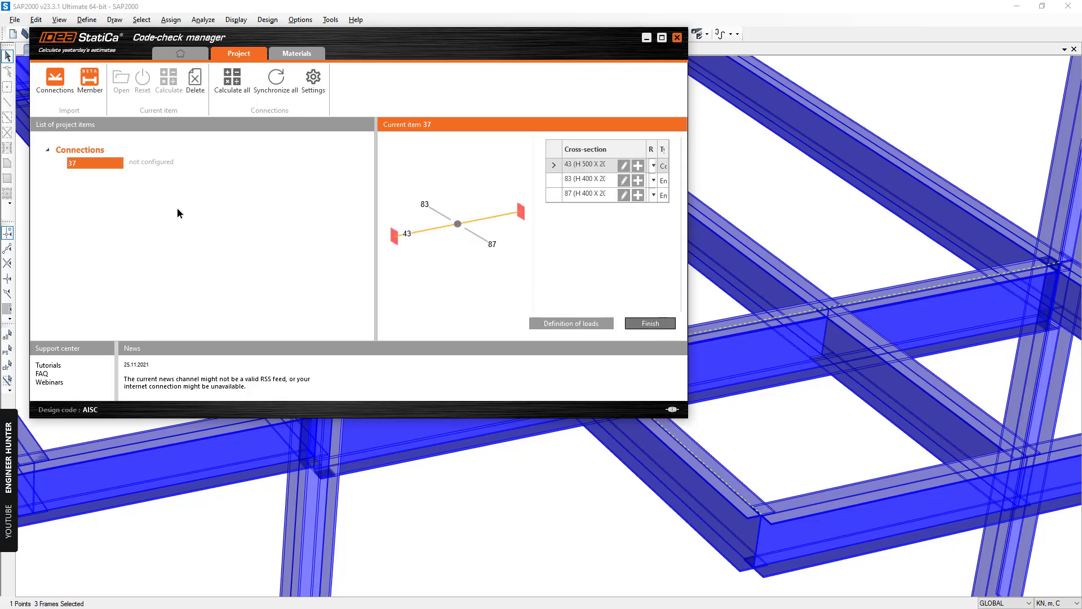
pyautogui.click(113, 164)
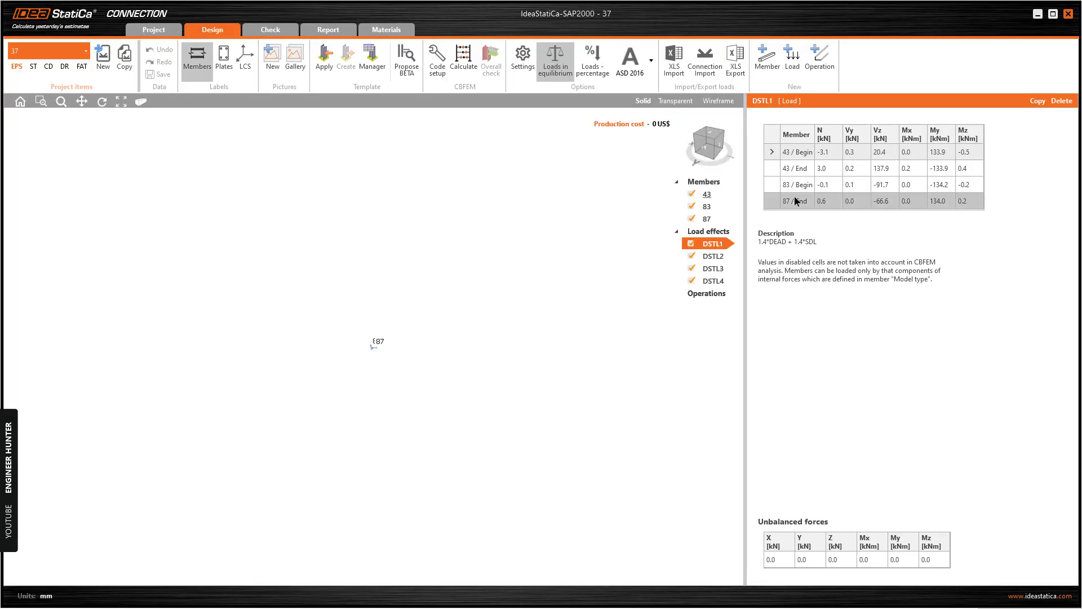
# Step: Set the Offset ez of bearing member 43 to -52 mm so its top flange aligns with the connected beams
pyautogui.click(706, 150)
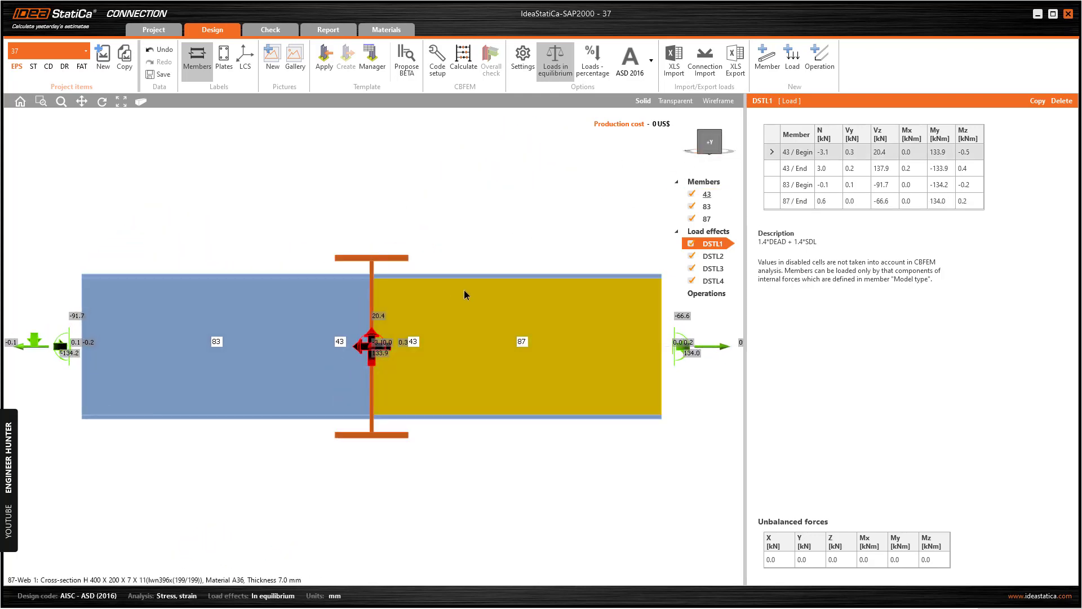
pyautogui.click(407, 263)
pyautogui.click(808, 287)
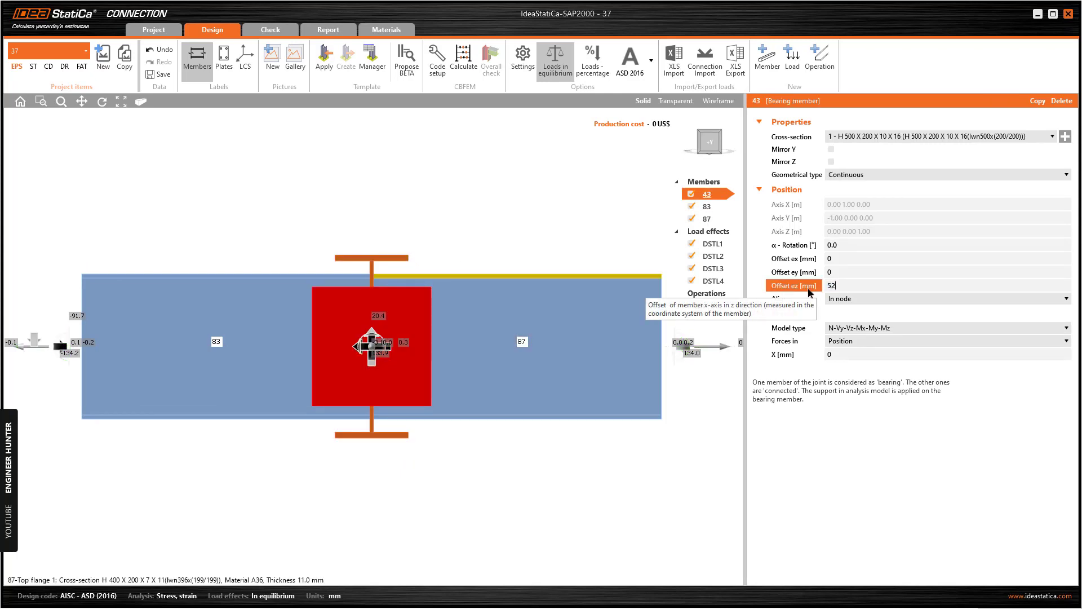
pyautogui.write('52')
pyautogui.press('Return')
pyautogui.click(792, 287)
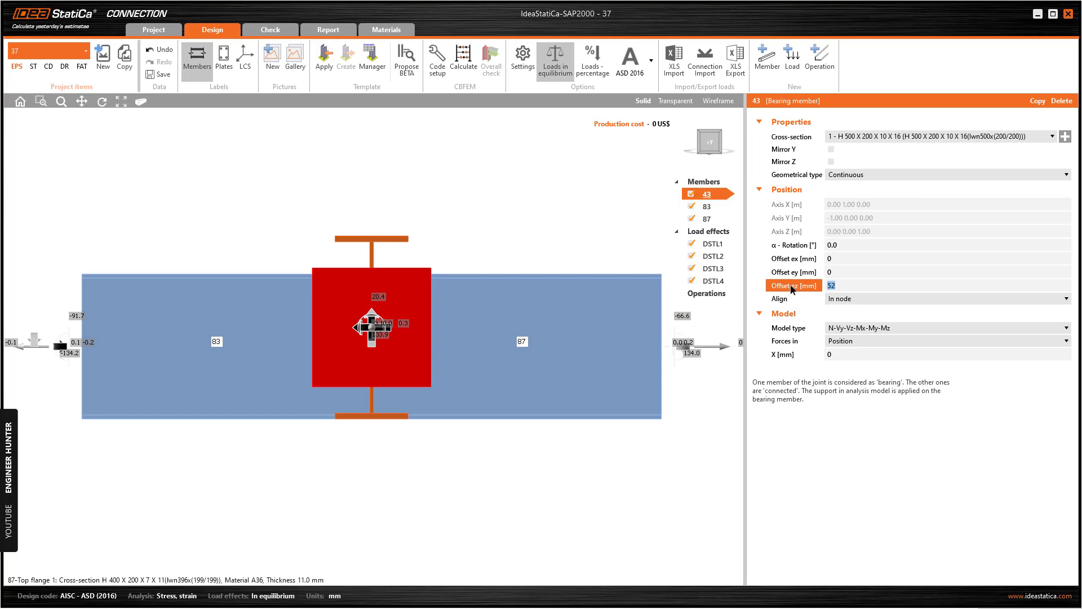
pyautogui.write('-52')
pyautogui.press('Tab')
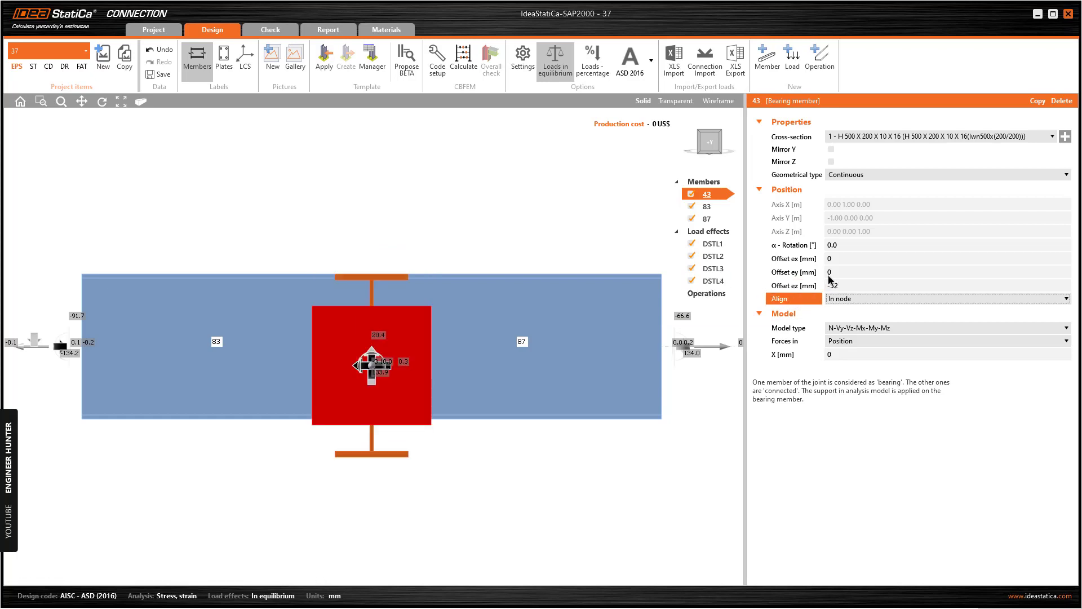
# Step: Add a Cut of member operation trimming member 83 by member 43, with 6 mm flange and web welds
pyautogui.click(727, 148)
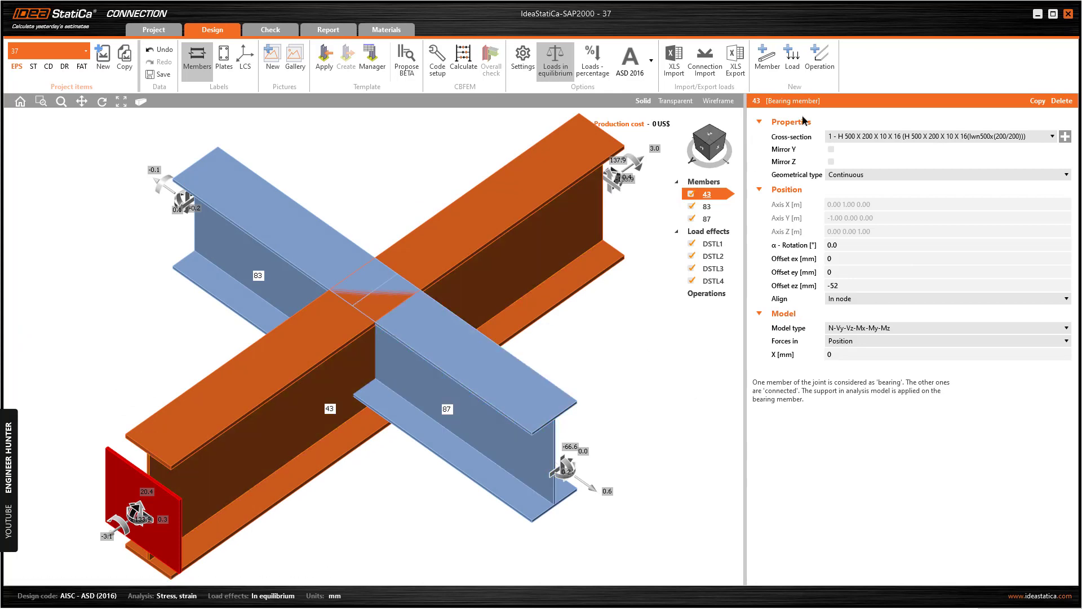
pyautogui.click(817, 72)
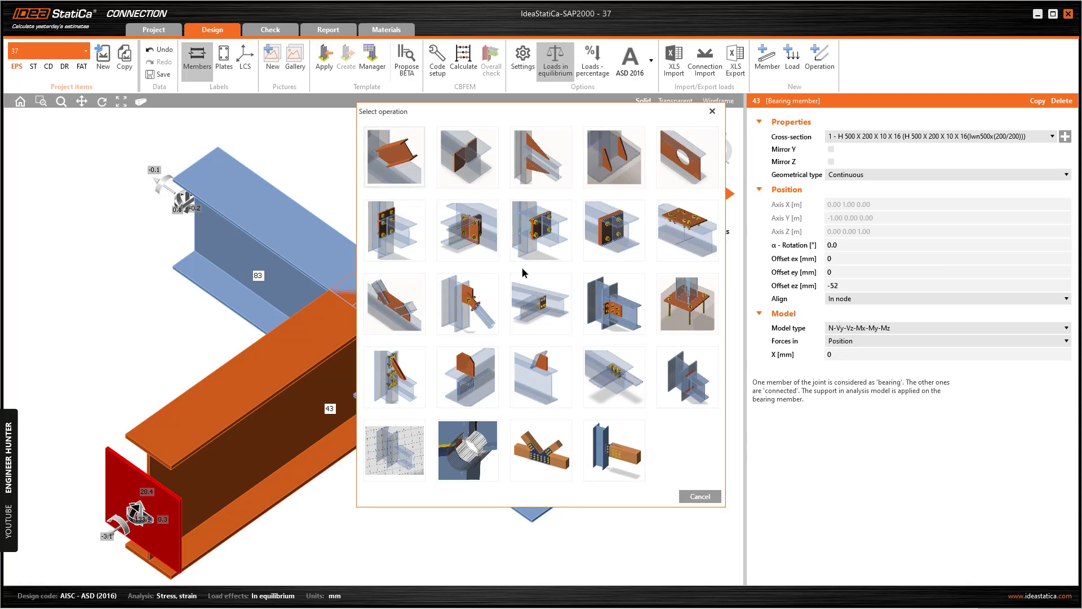
pyautogui.click(397, 163)
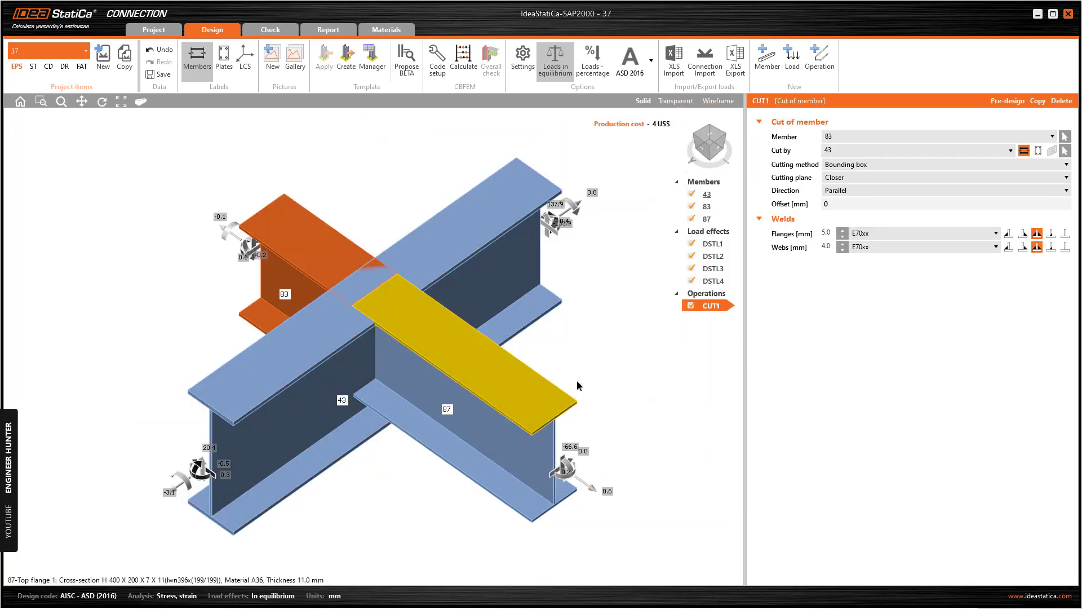
pyautogui.click(703, 150)
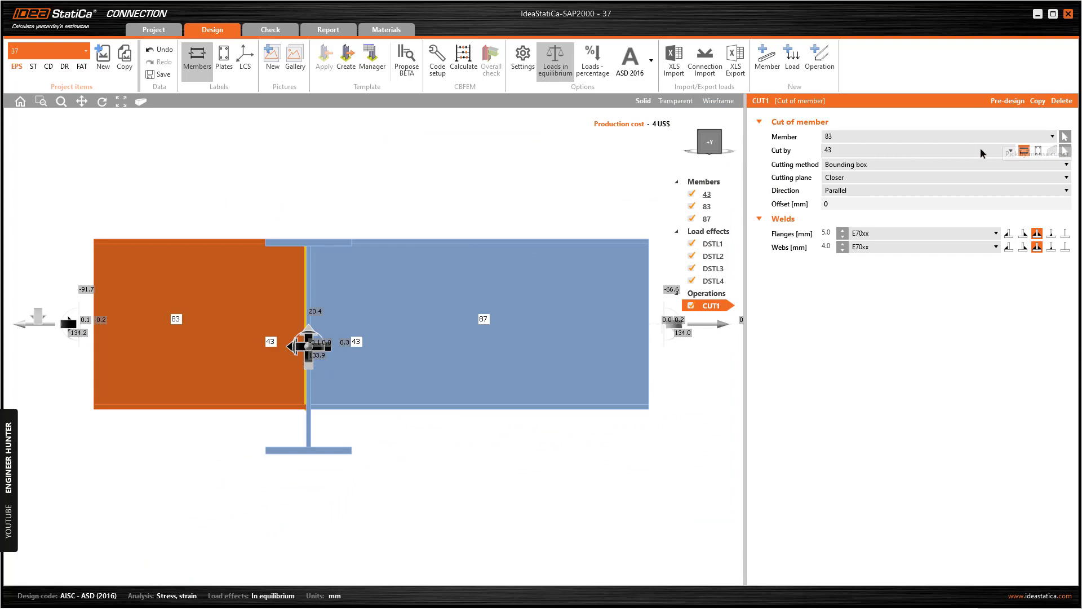
pyautogui.click(828, 233)
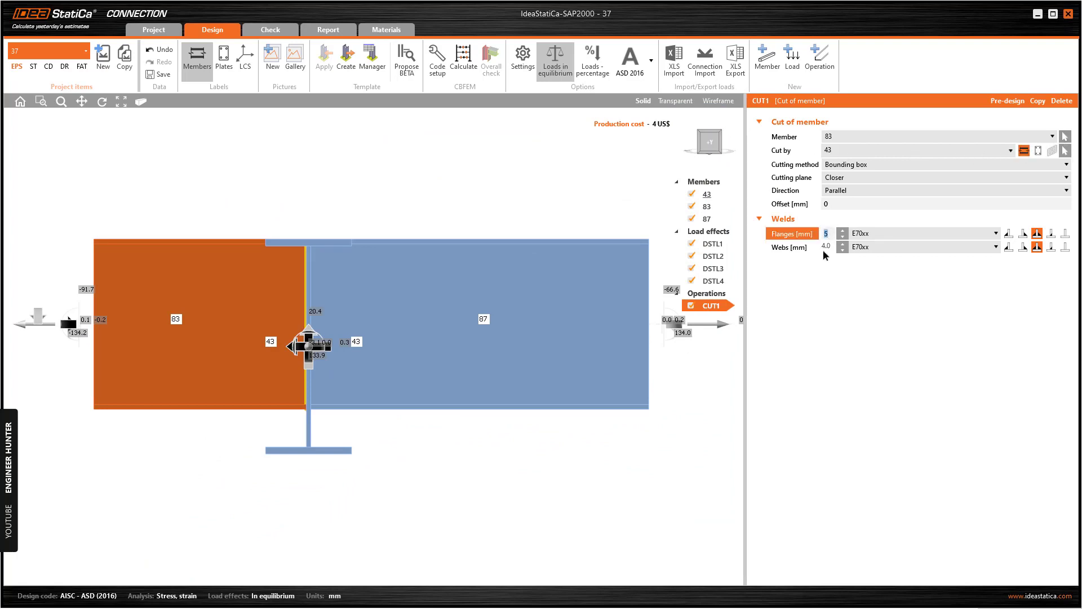
pyautogui.write('6')
pyautogui.press('Tab')
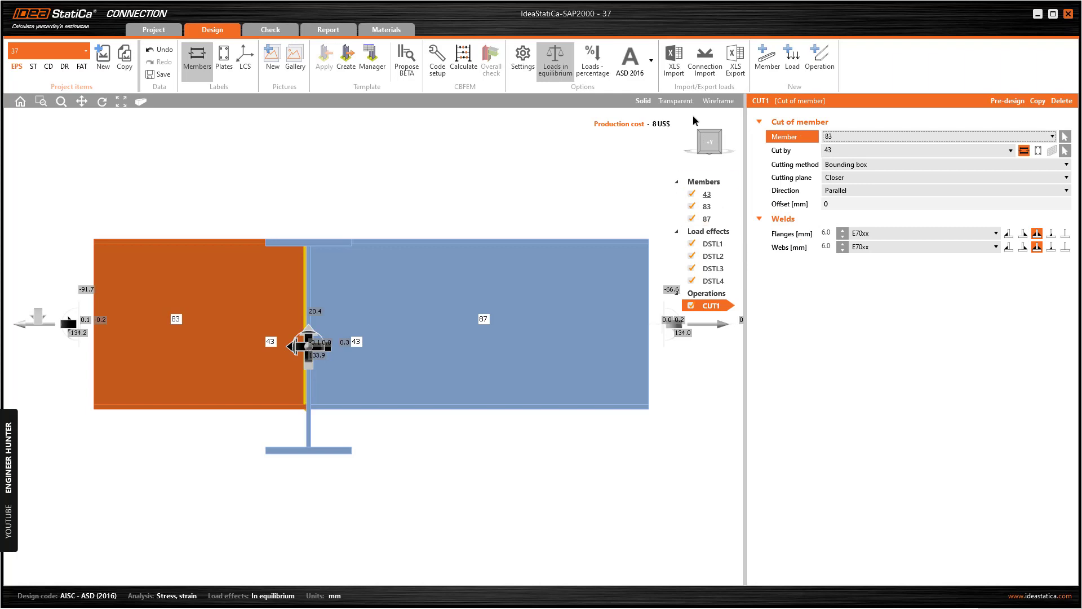
# Step: Switch the connection's design code option to LRFD 2016
pyautogui.click(641, 67)
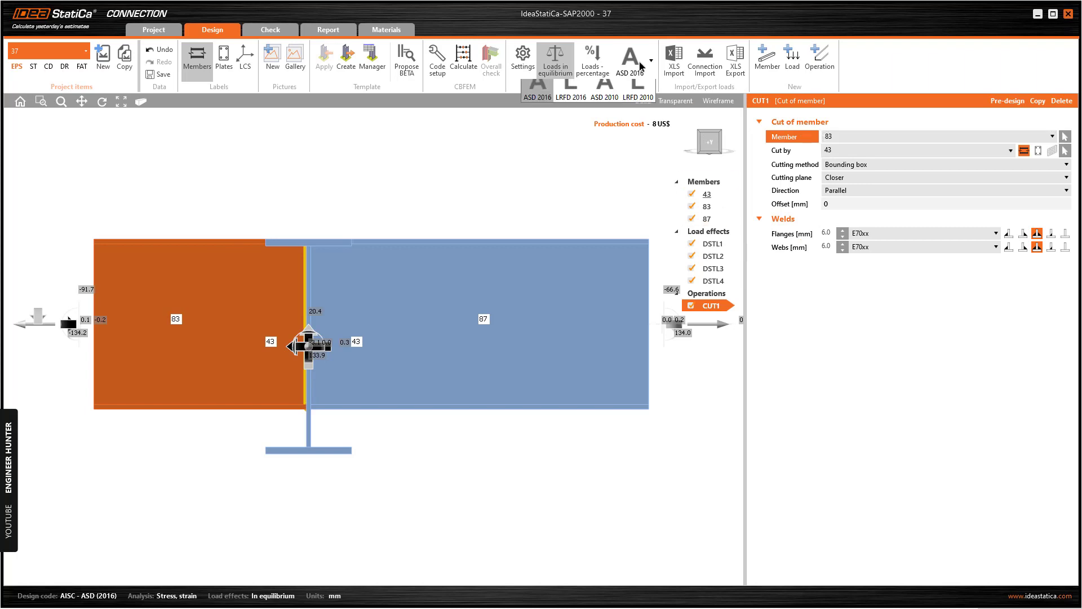
pyautogui.click(571, 99)
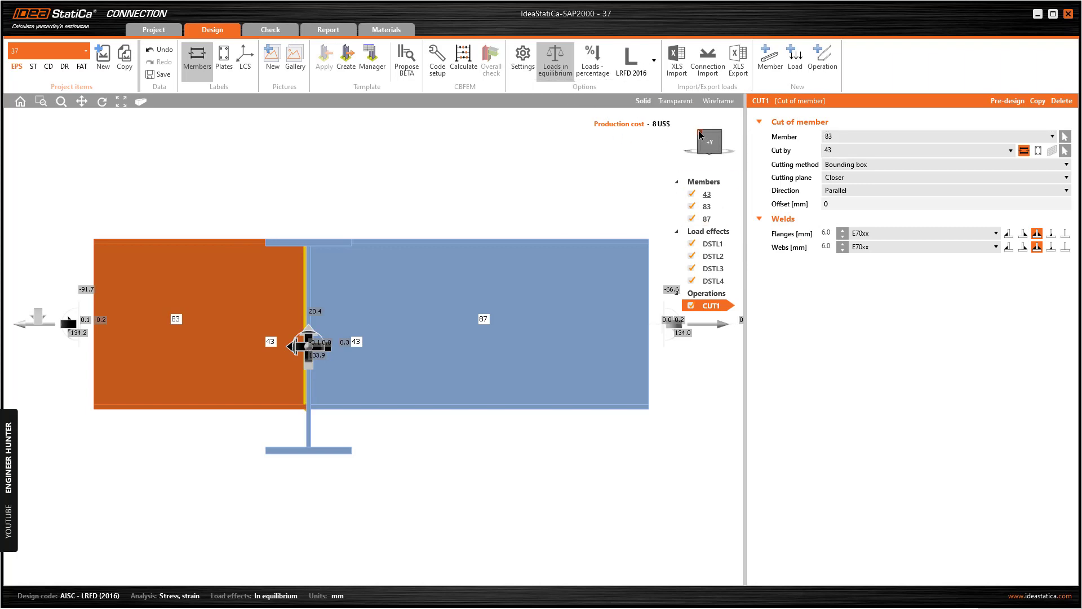
# Step: Set the cutting method of member 83's cut to Surface and display the model as transparent
pyautogui.click(702, 151)
pyautogui.click(708, 142)
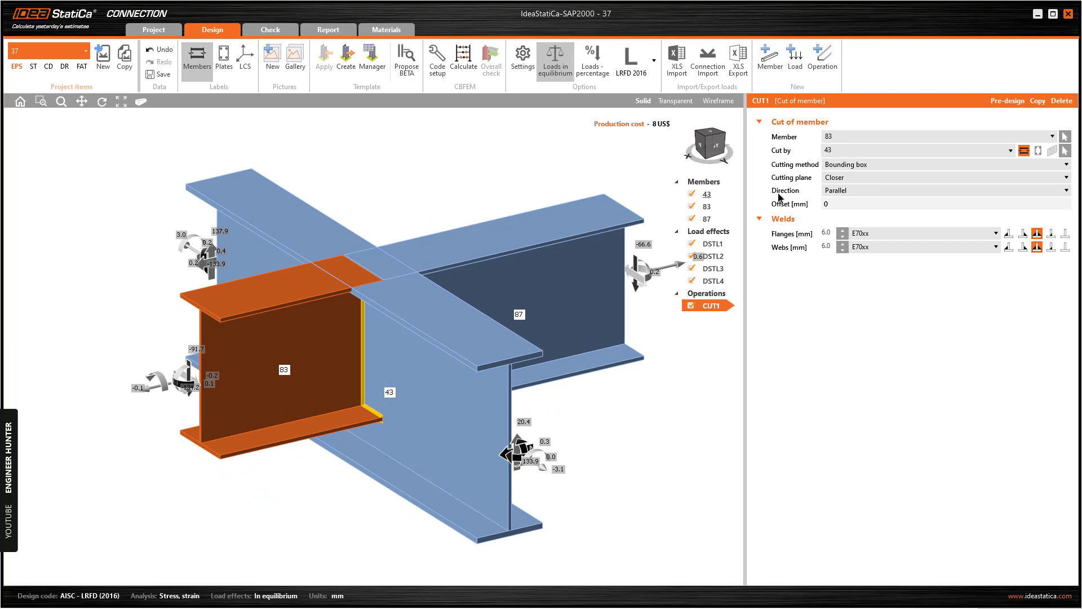
pyautogui.click(860, 165)
pyautogui.click(834, 185)
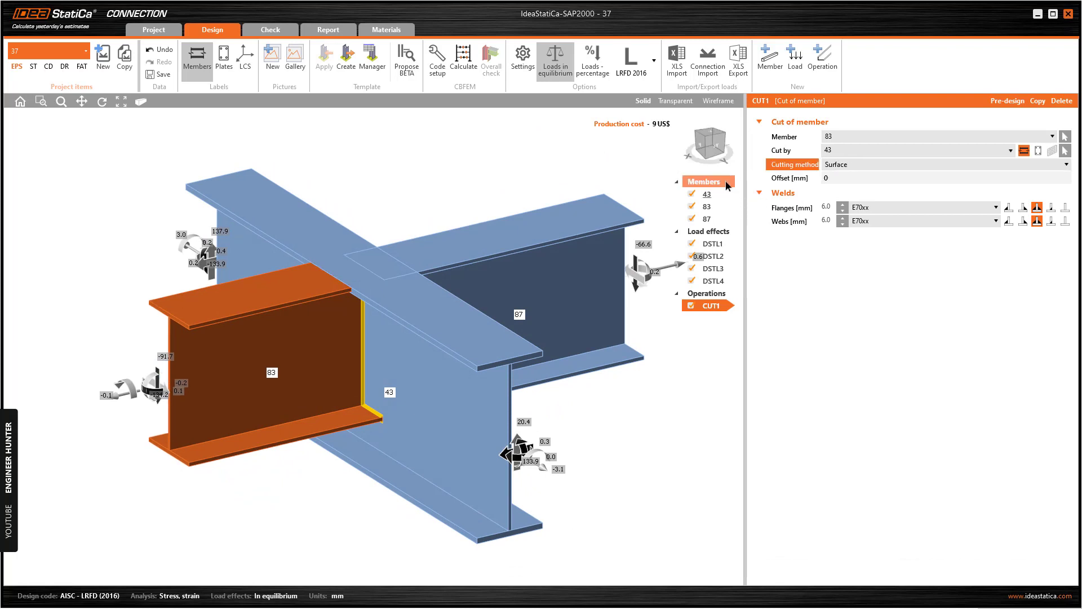
pyautogui.click(676, 101)
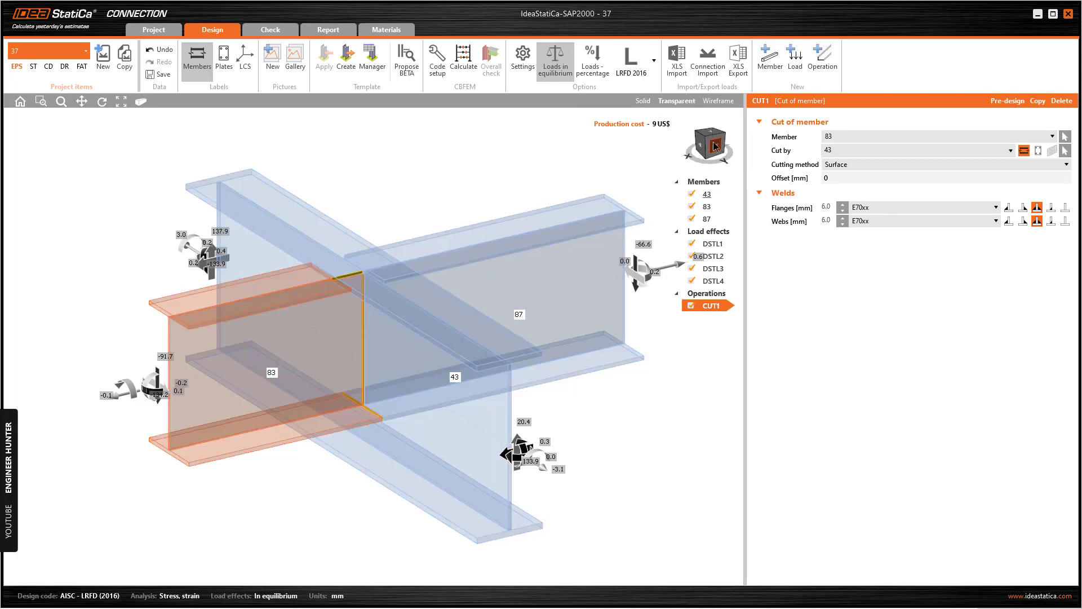
# Step: Add a General weld or contact operation and set its placement to Edge to edge
pyautogui.scroll(5, 310, 269)
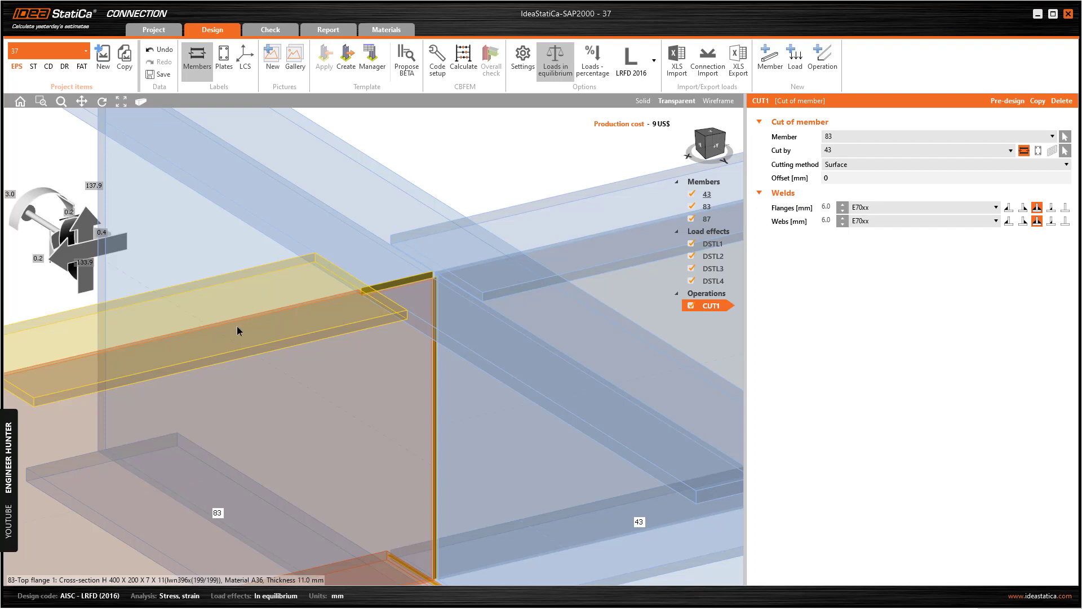
pyautogui.scroll(-2, 236, 325)
pyautogui.click(85, 394)
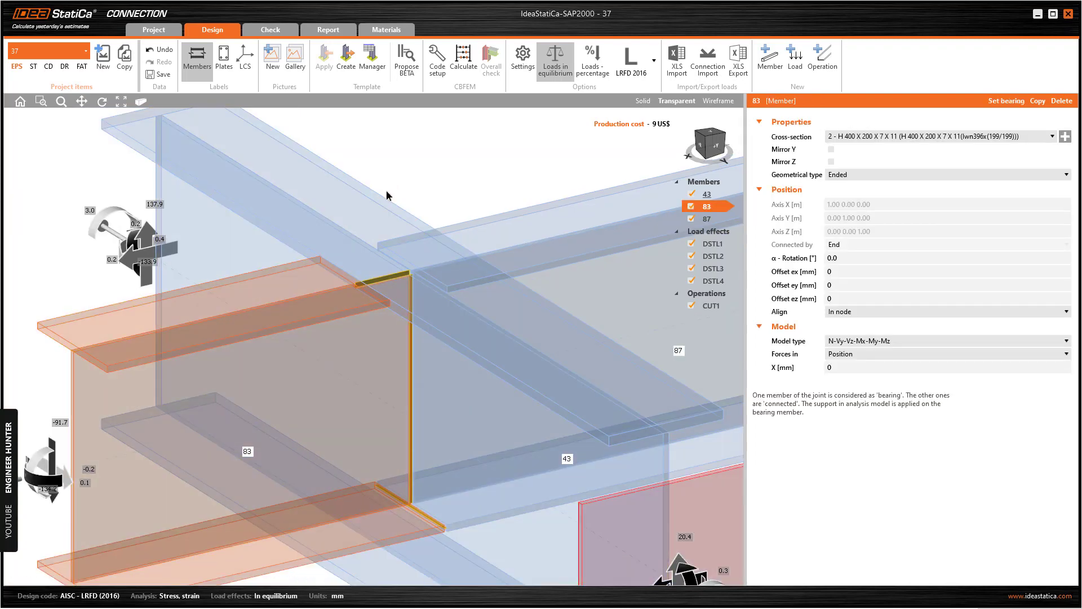
pyautogui.click(374, 208)
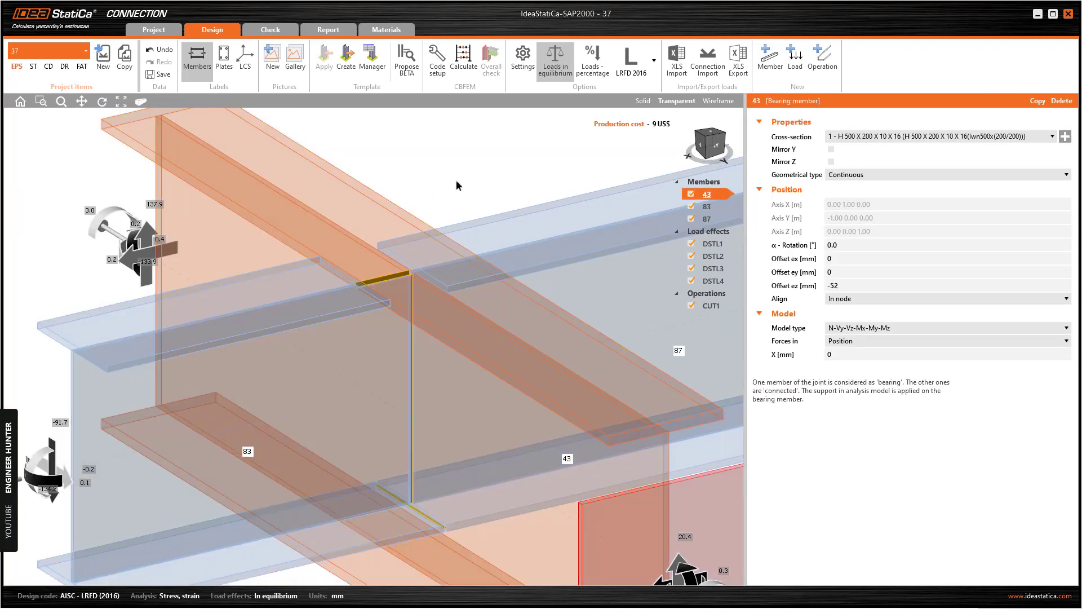
pyautogui.click(826, 58)
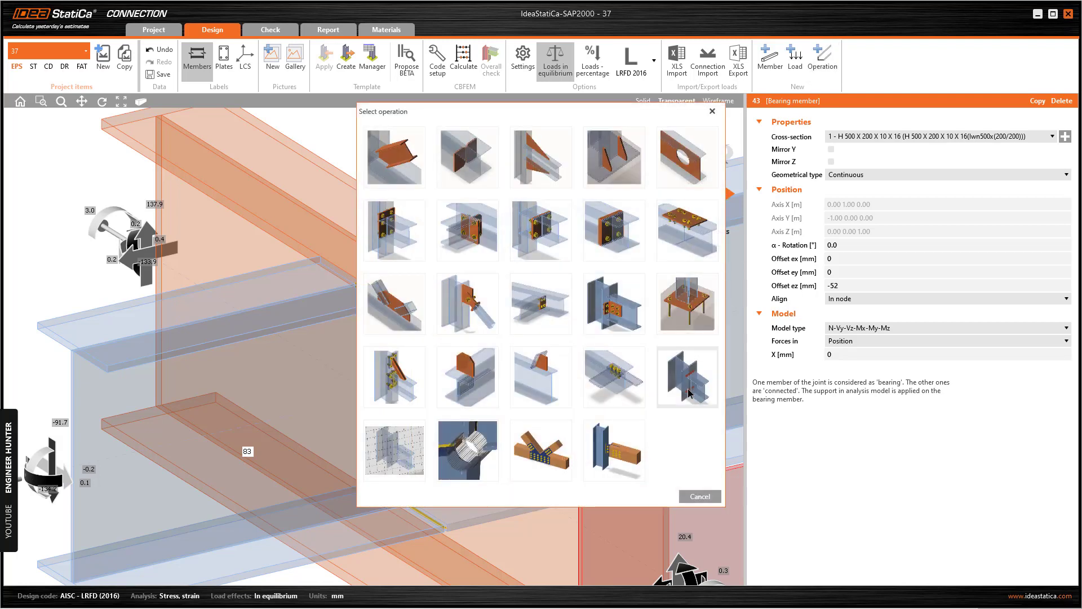
pyautogui.click(681, 383)
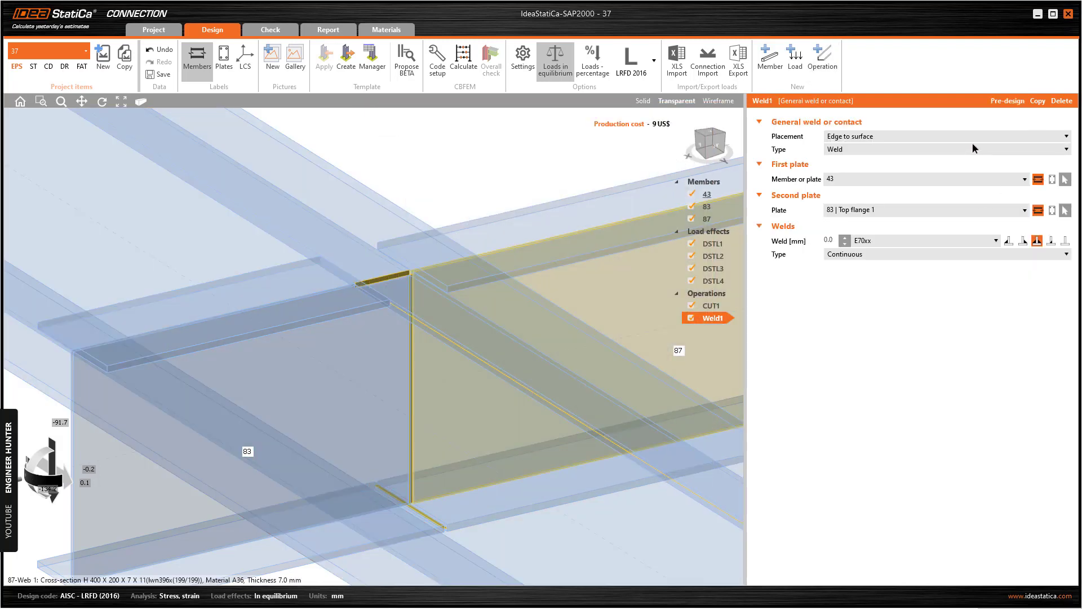
pyautogui.click(929, 140)
pyautogui.click(856, 155)
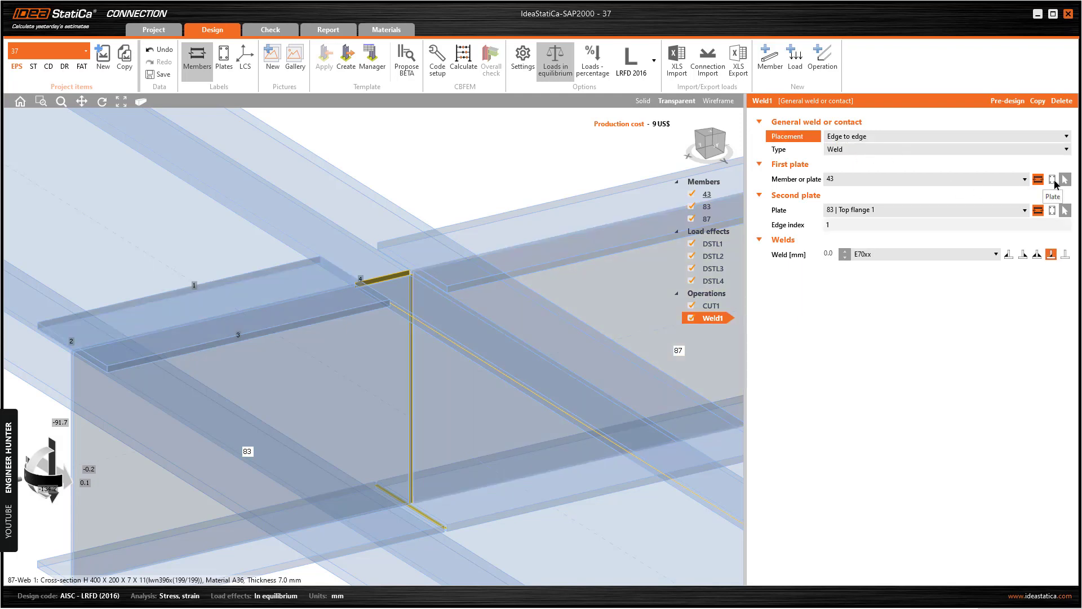
# Step: Assign member 83's Top flange 1 as the weld's first plate and member 43's Top flange 1 as its second plate
pyautogui.click(950, 180)
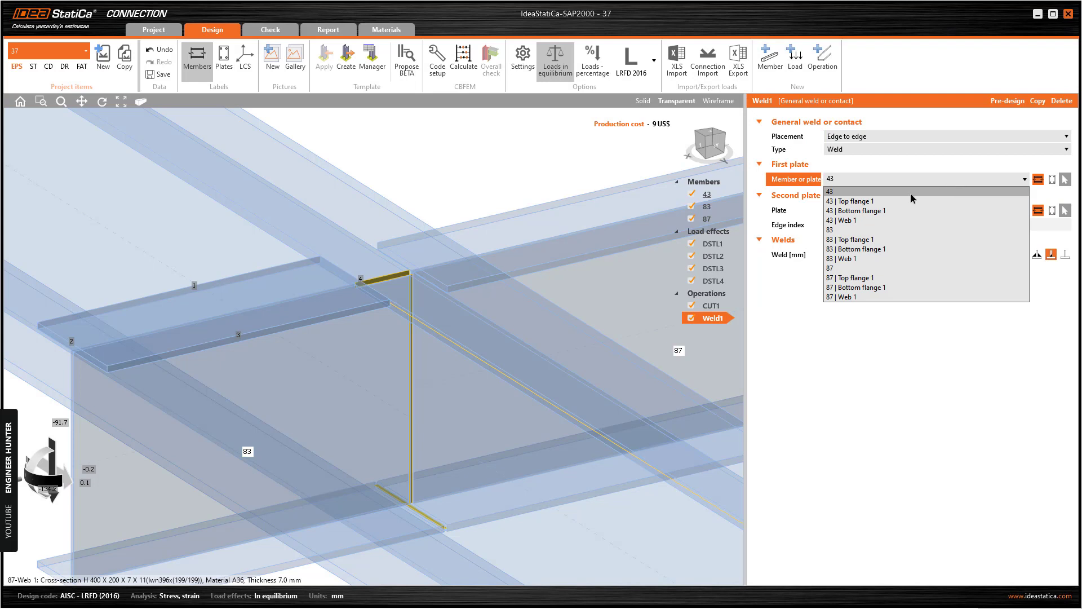
pyautogui.click(848, 241)
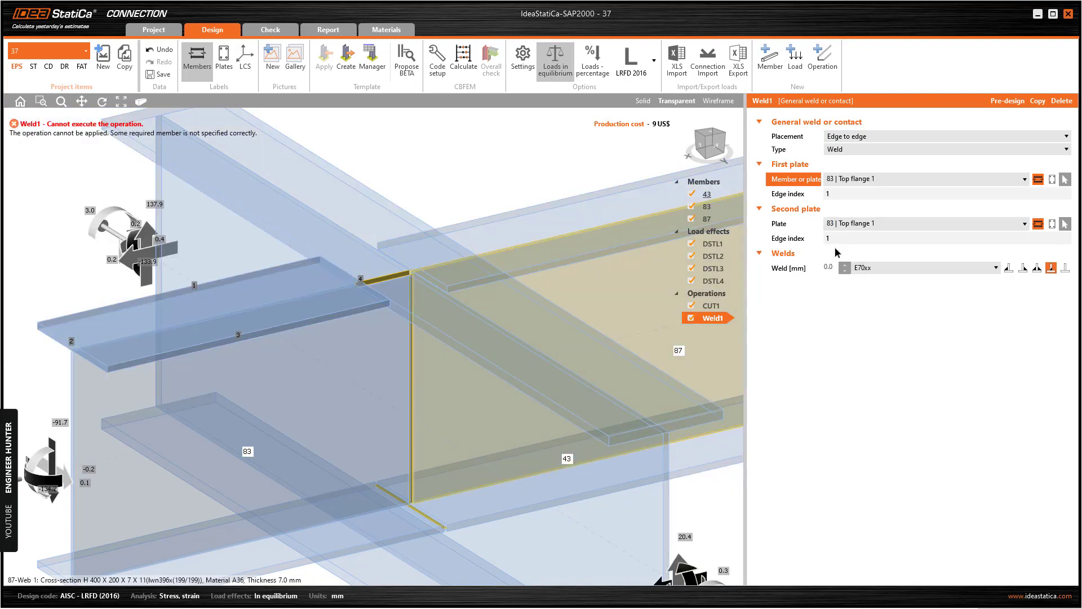
pyautogui.click(854, 228)
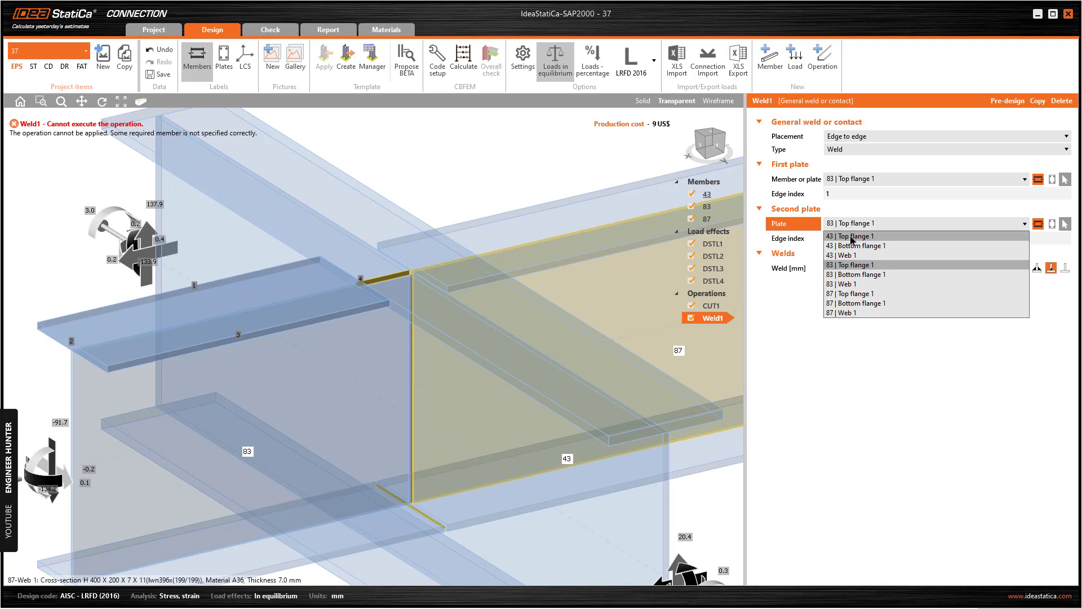
pyautogui.click(851, 237)
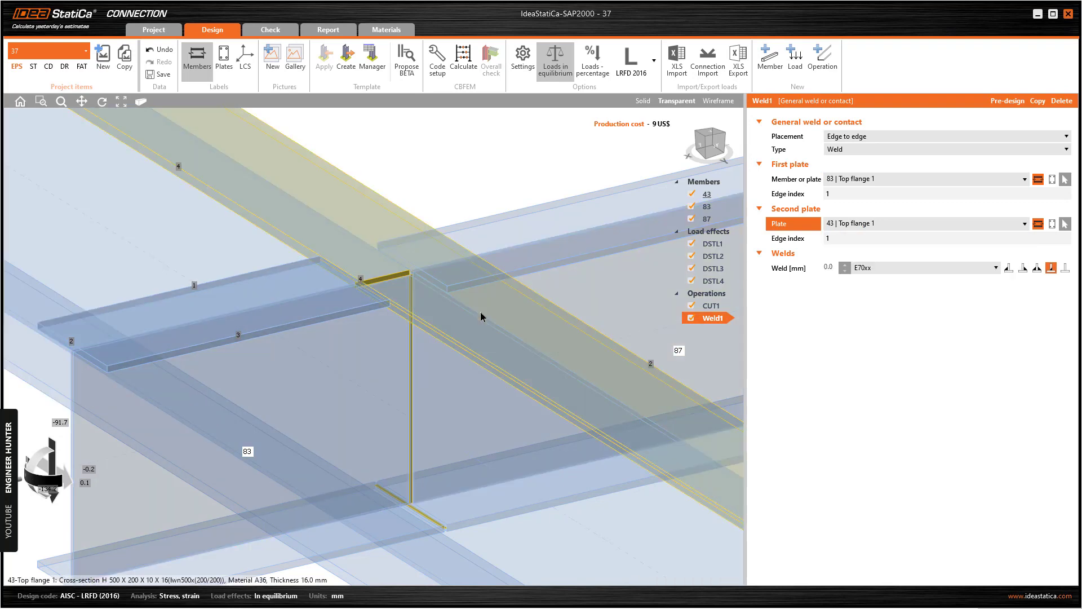
# Step: Set the edge index to 4 for both the first and second plates of the weld
pyautogui.click(829, 194)
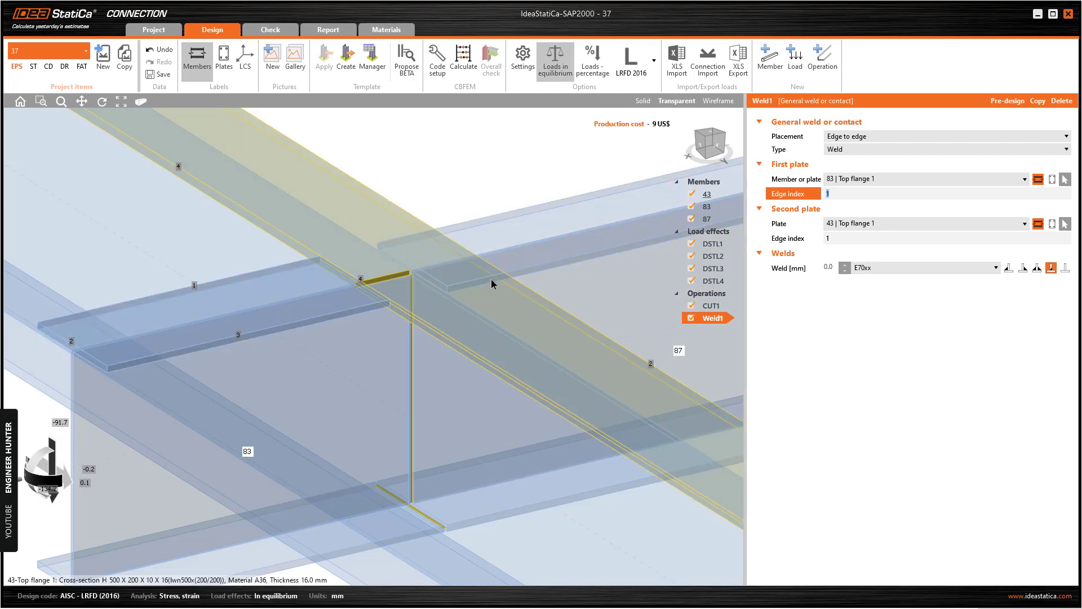
pyautogui.write('4')
pyautogui.press('Tab')
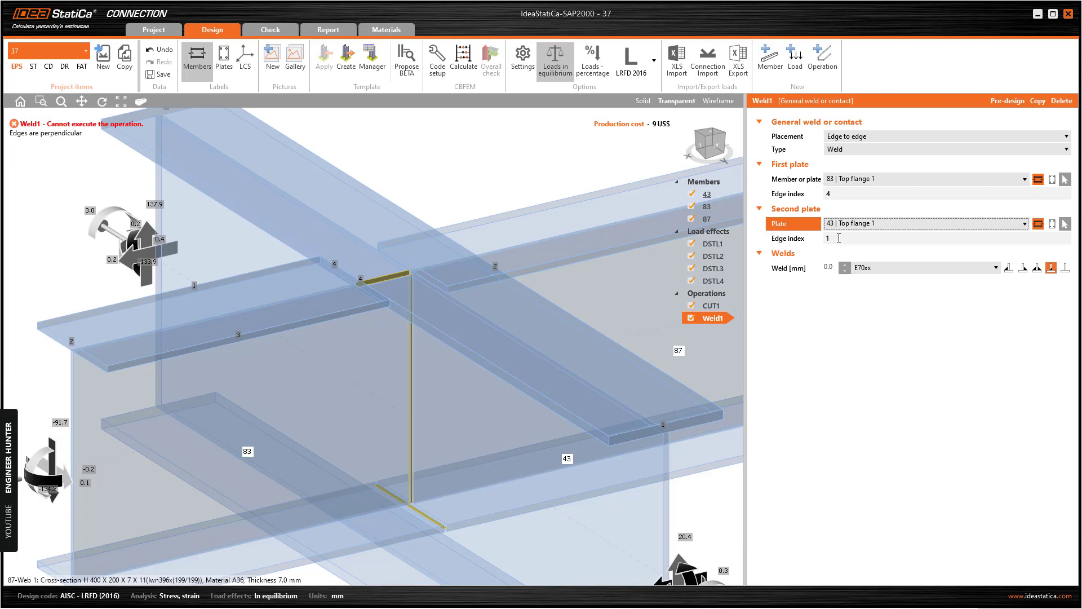
pyautogui.press('Tab')
pyautogui.write('4')
pyautogui.press('Tab')
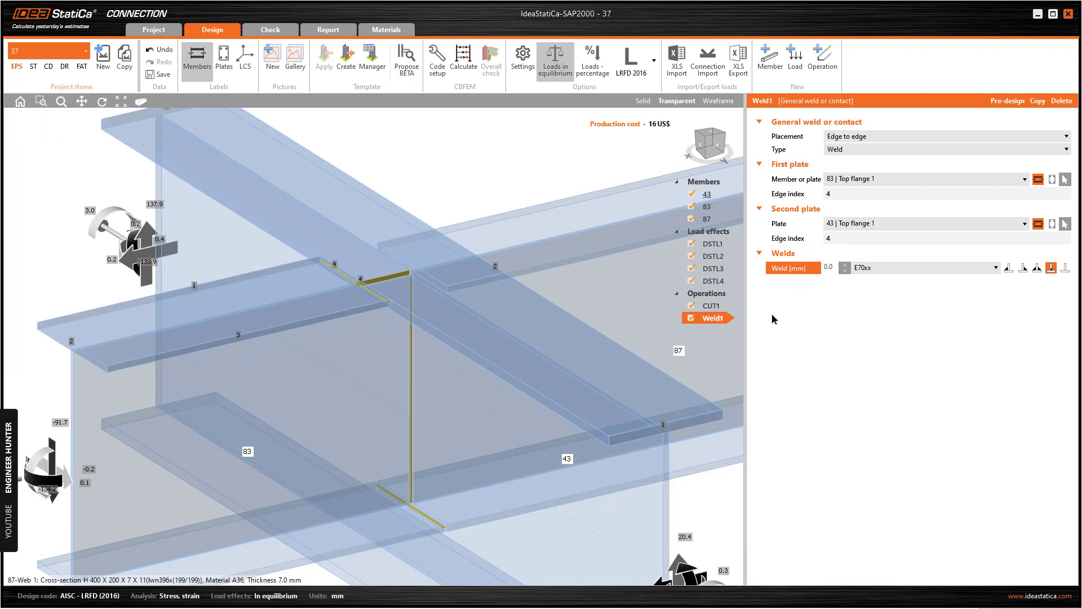
pyautogui.scroll(3, 346, 272)
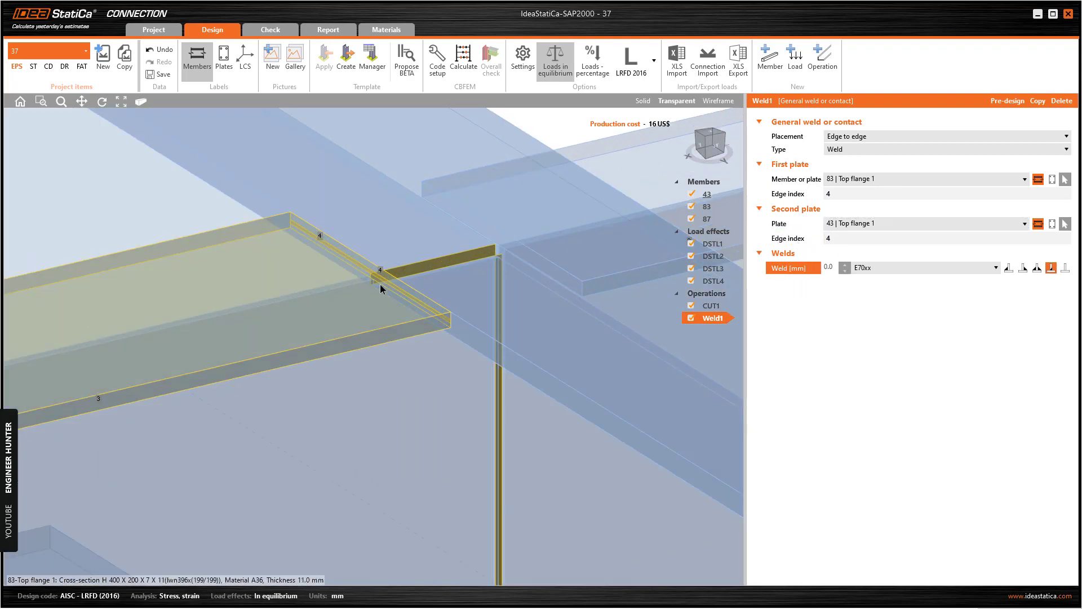
pyautogui.scroll(-5, 362, 283)
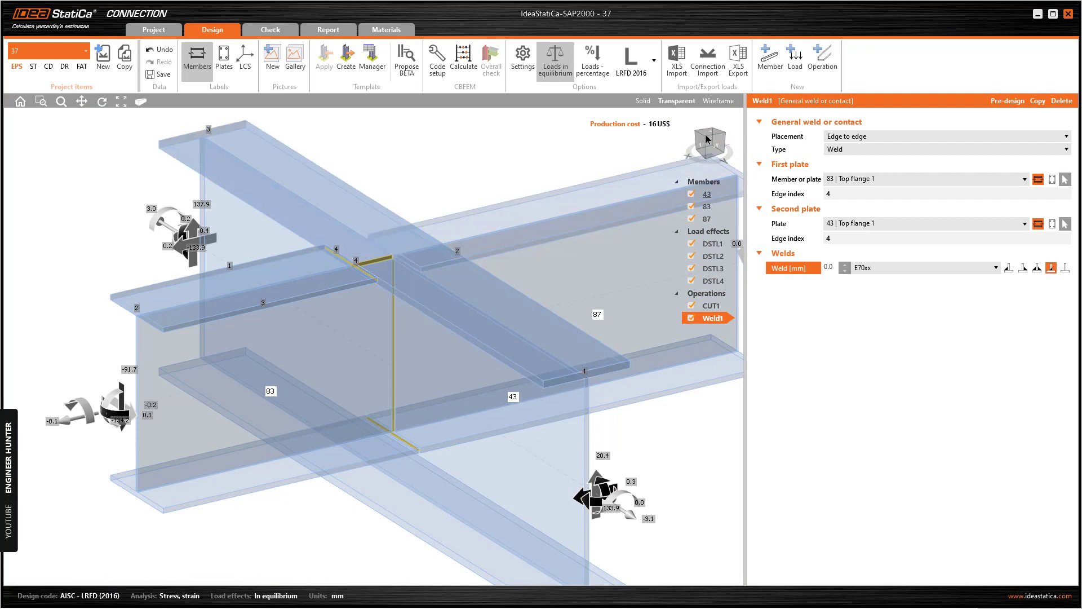
# Step: Display the model as solid, then duplicate member 83's cut operation and assign the duplicate to member 87
pyautogui.click(643, 101)
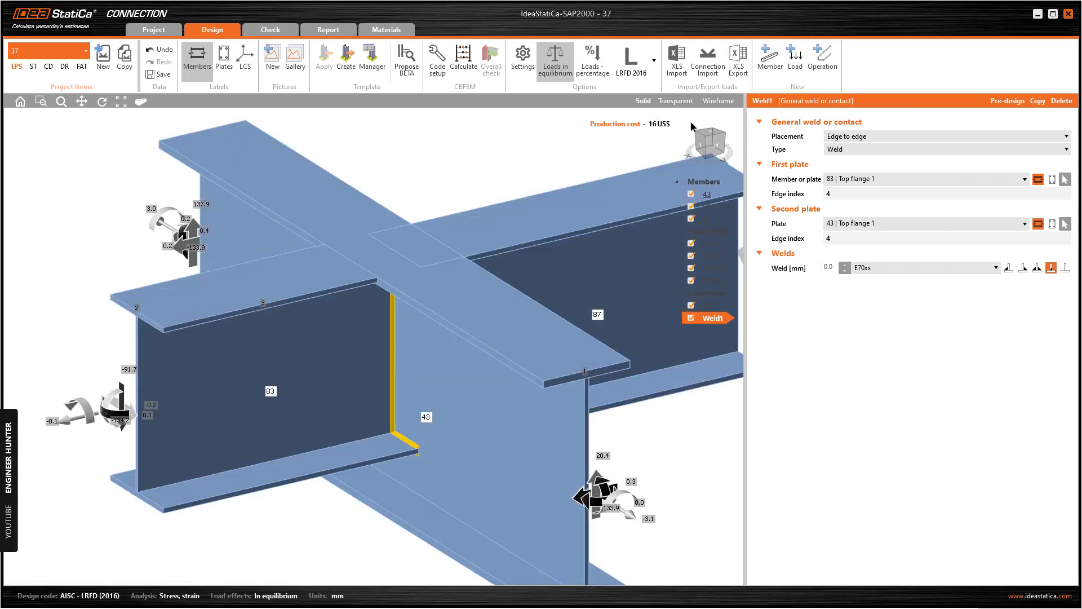
pyautogui.click(720, 138)
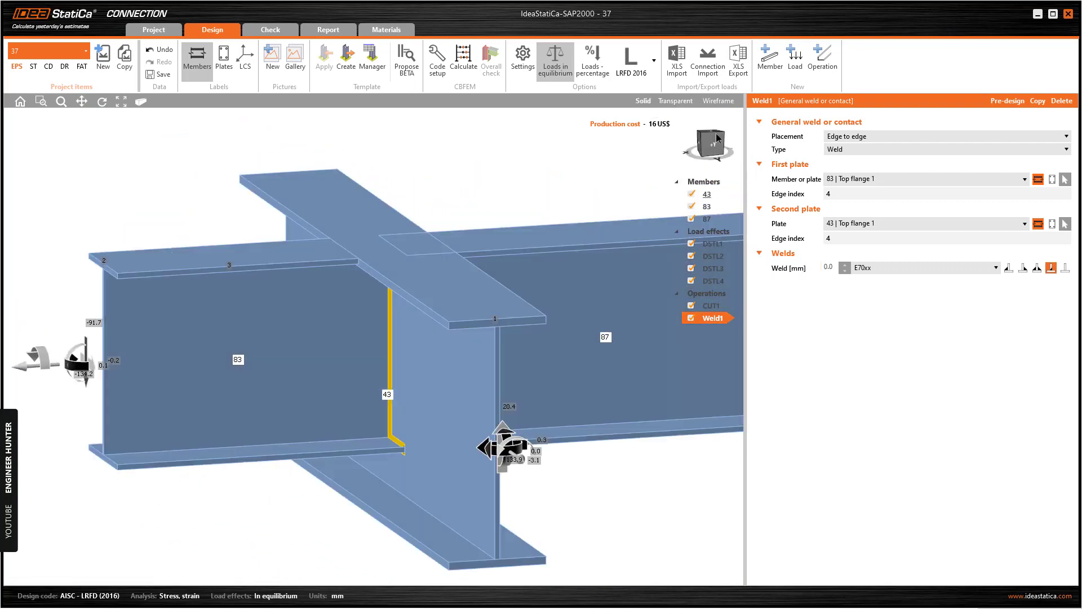
pyautogui.click(720, 136)
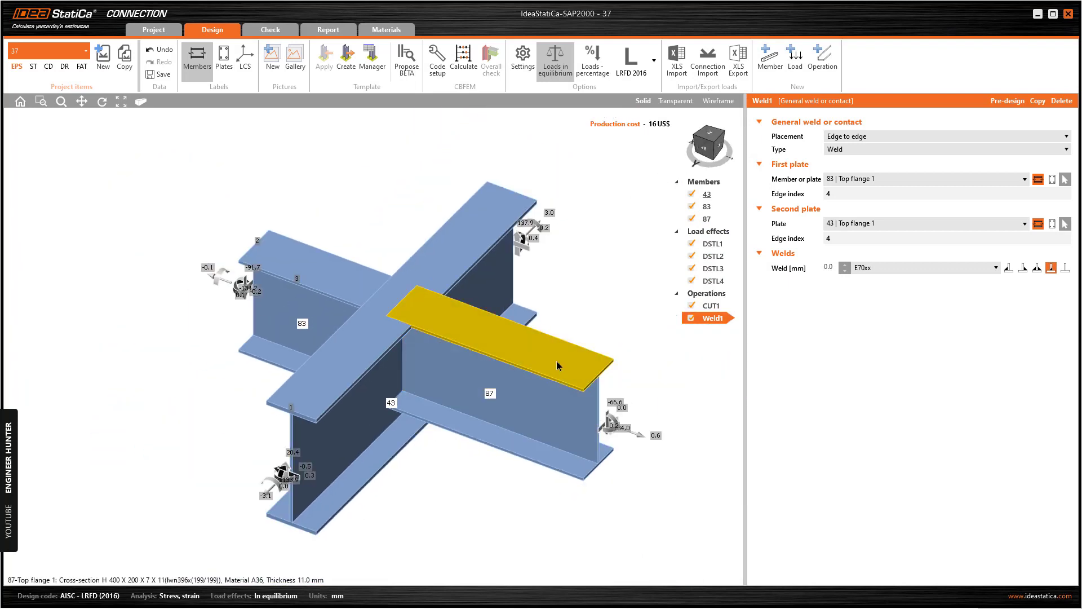
pyautogui.click(530, 359)
pyautogui.click(710, 306)
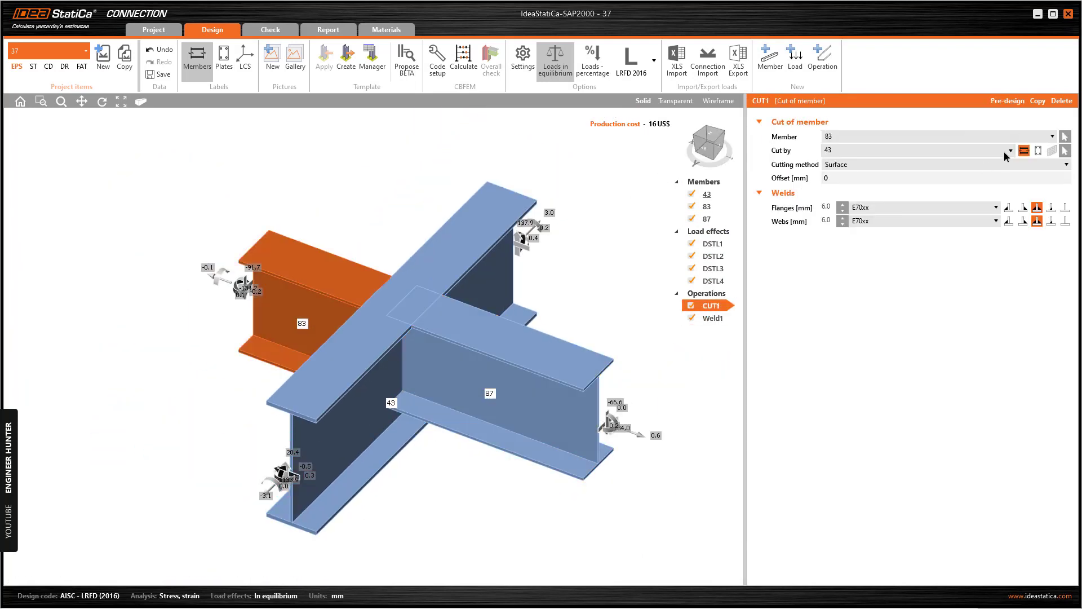
pyautogui.click(1036, 102)
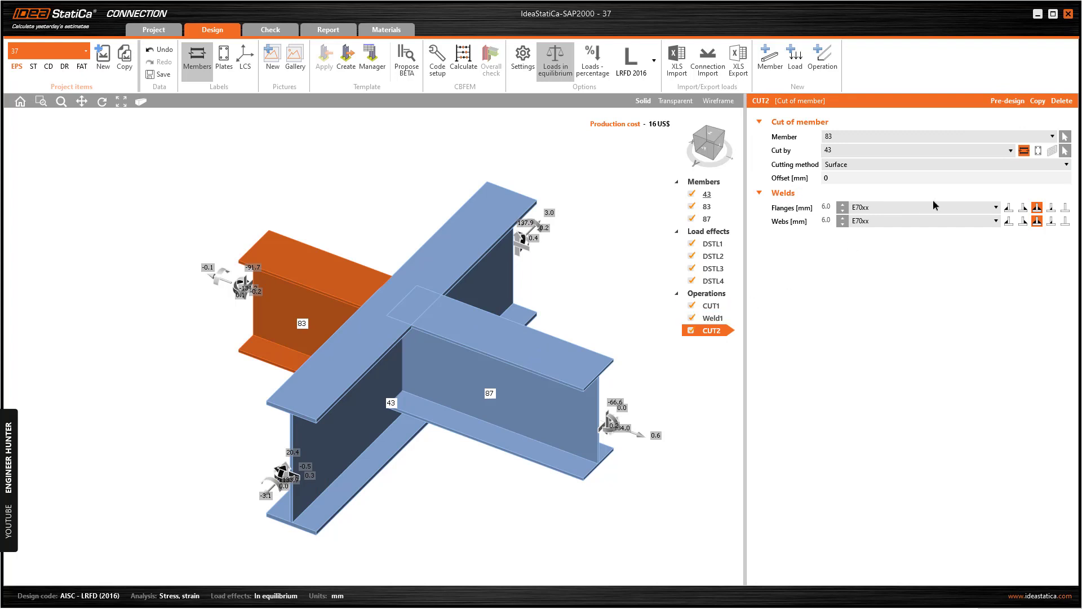
pyautogui.click(1064, 136)
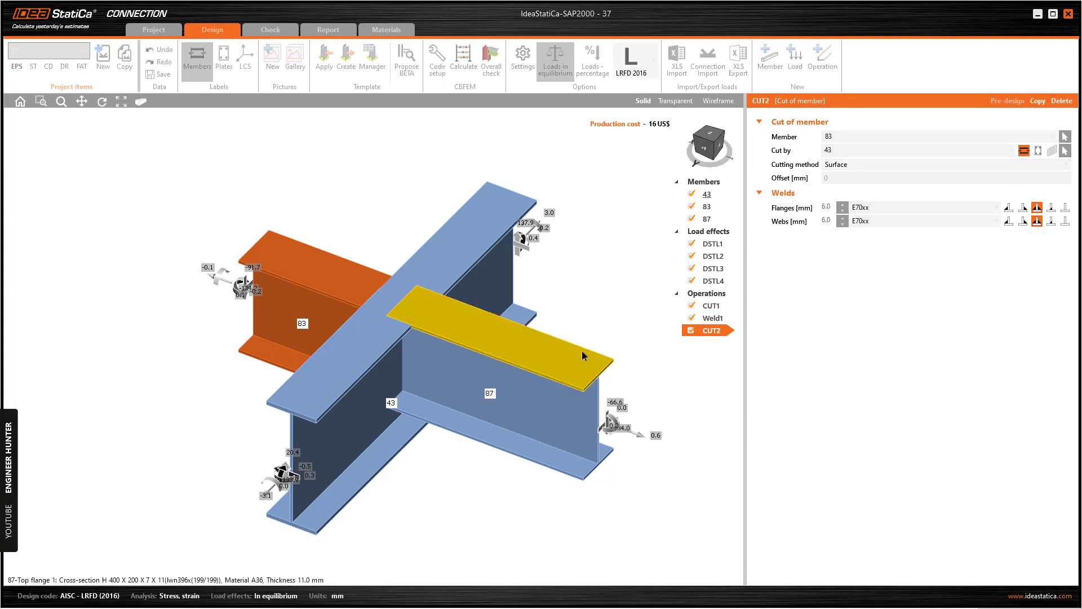
pyautogui.click(581, 350)
# Step: Duplicate the top-flange weld operation and set the duplicate's first plate to member 87's Top flange 1
pyautogui.click(712, 318)
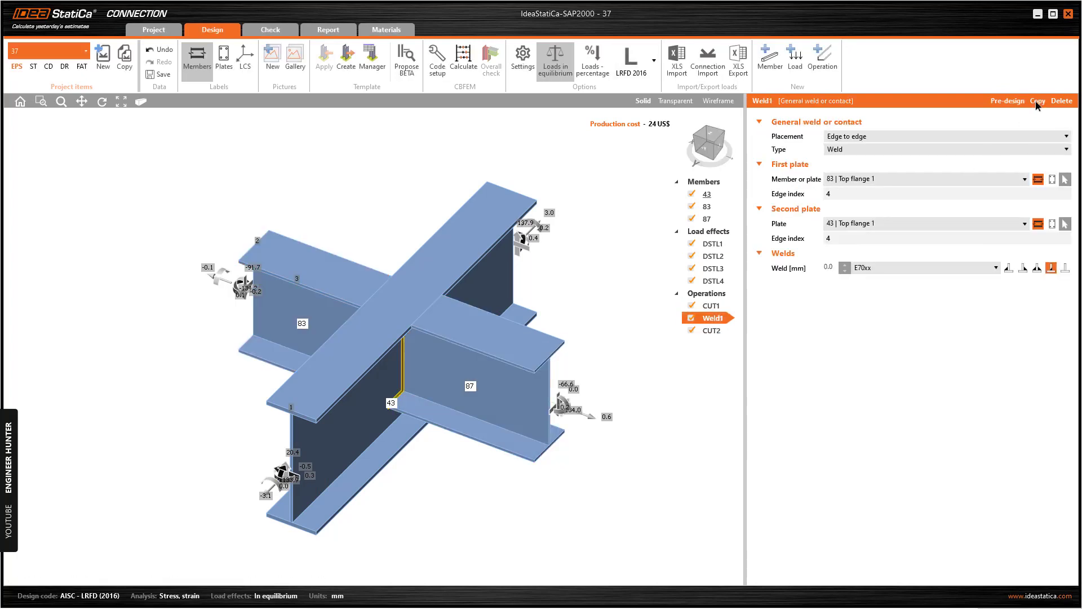
pyautogui.click(1037, 101)
pyautogui.click(988, 179)
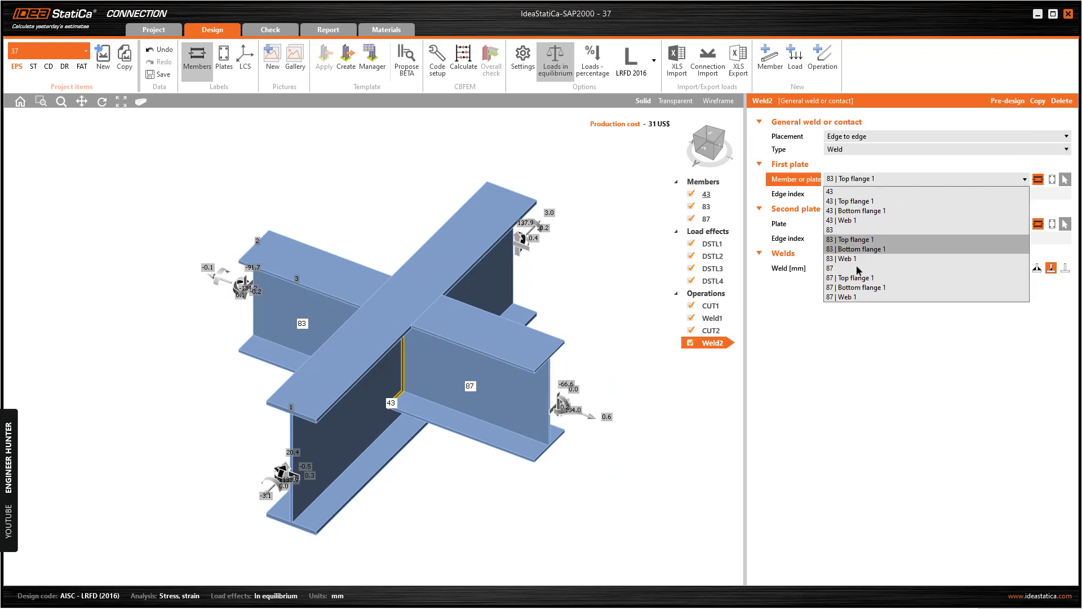
pyautogui.click(851, 278)
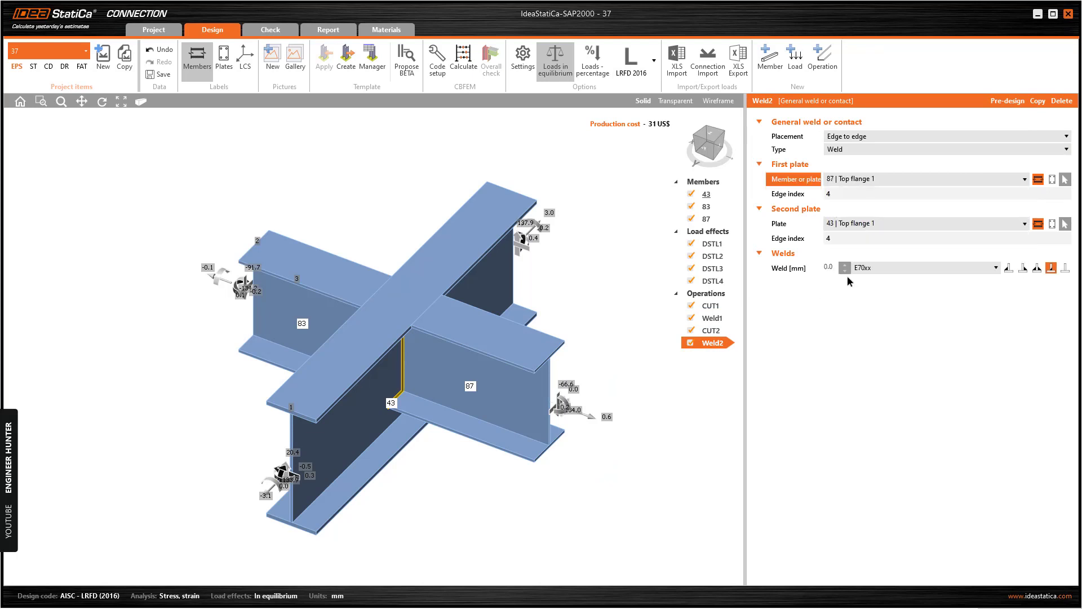
pyautogui.click(885, 226)
pyautogui.click(883, 228)
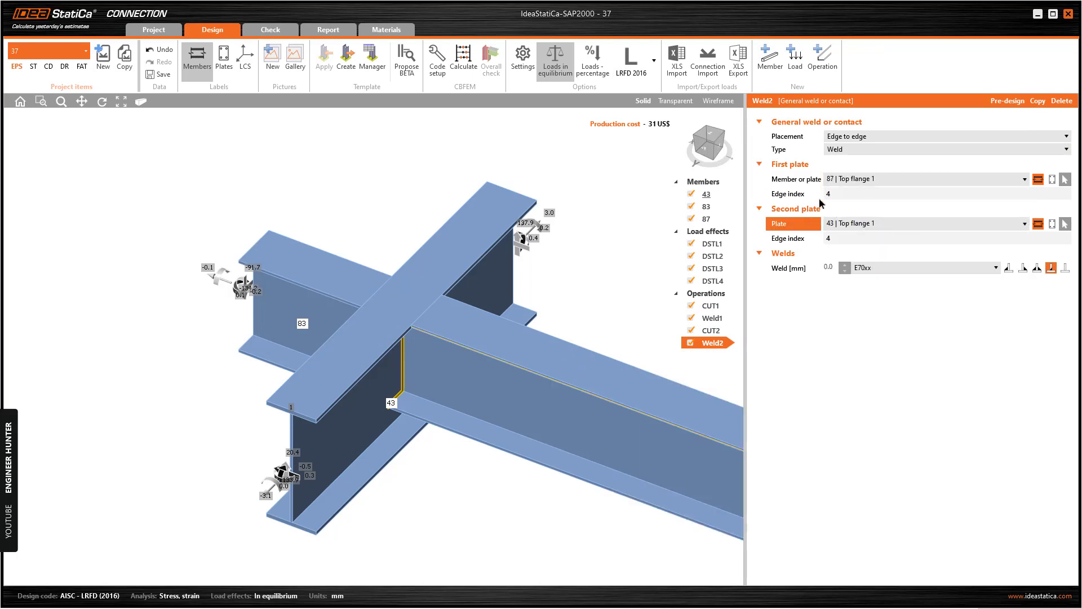
# Step: Set both edge indices of member 87's flange weld to 2, using the transparent display, and return the model to solid display
pyautogui.click(828, 194)
pyautogui.click(671, 101)
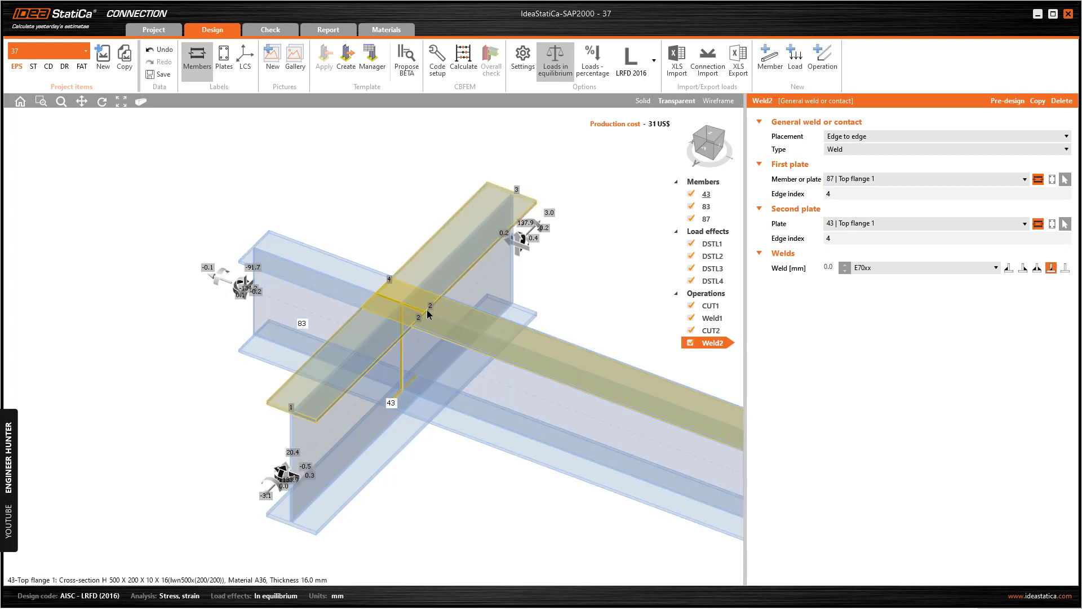
pyautogui.scroll(3, 423, 317)
pyautogui.click(831, 193)
pyautogui.write('2')
pyautogui.click(849, 238)
pyautogui.write('2')
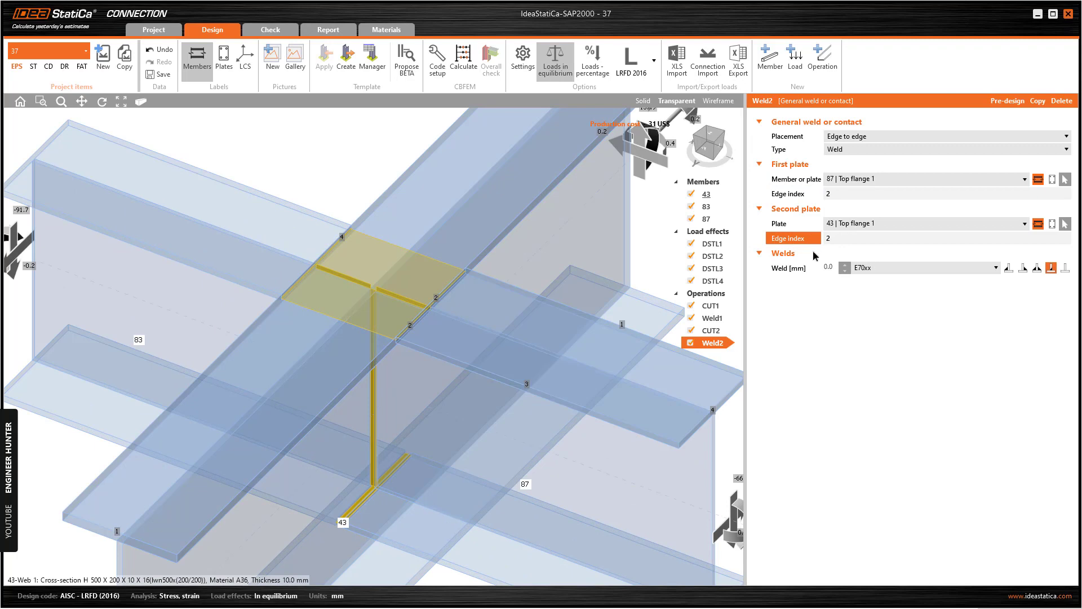
pyautogui.scroll(-3, 365, 295)
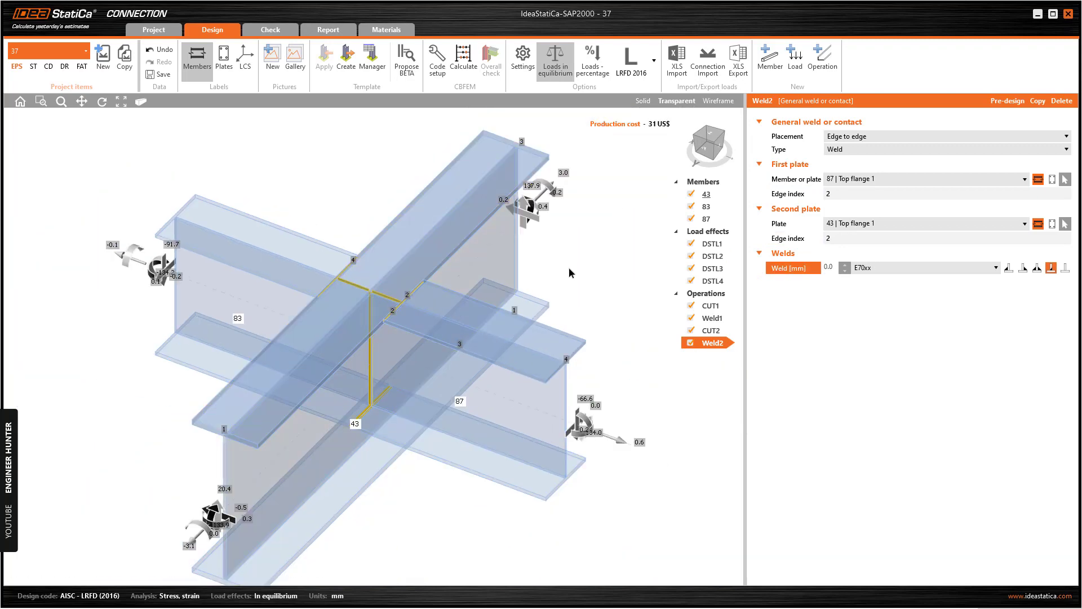
pyautogui.click(714, 148)
pyautogui.click(643, 101)
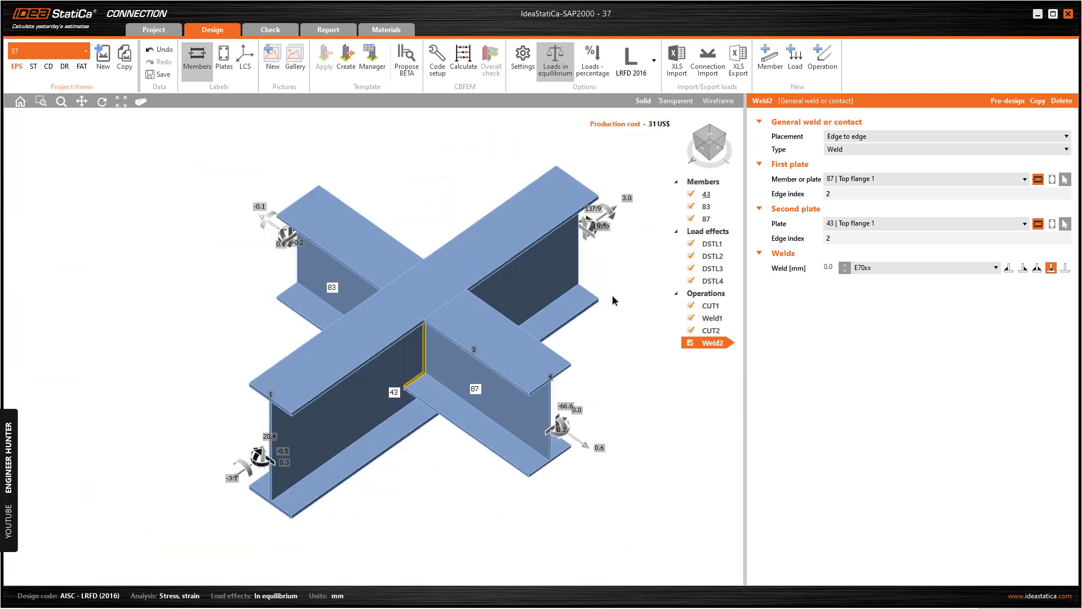
pyautogui.click(711, 148)
pyautogui.click(725, 142)
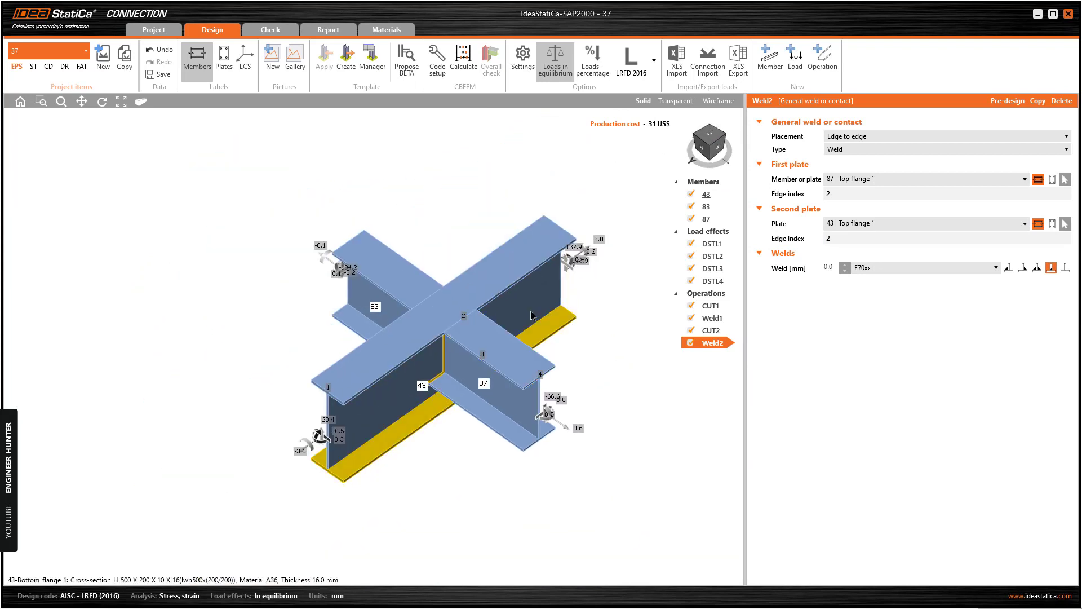
# Step: Calculate the connection and examine the overall check on the model from several directions
pyautogui.click(464, 61)
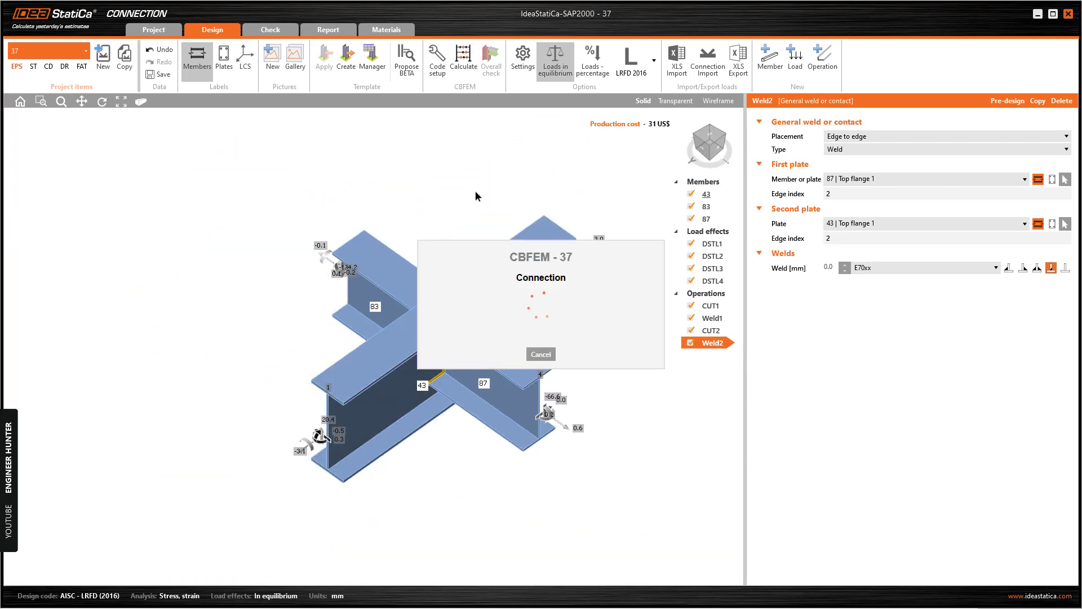
pyautogui.click(715, 144)
pyautogui.click(727, 134)
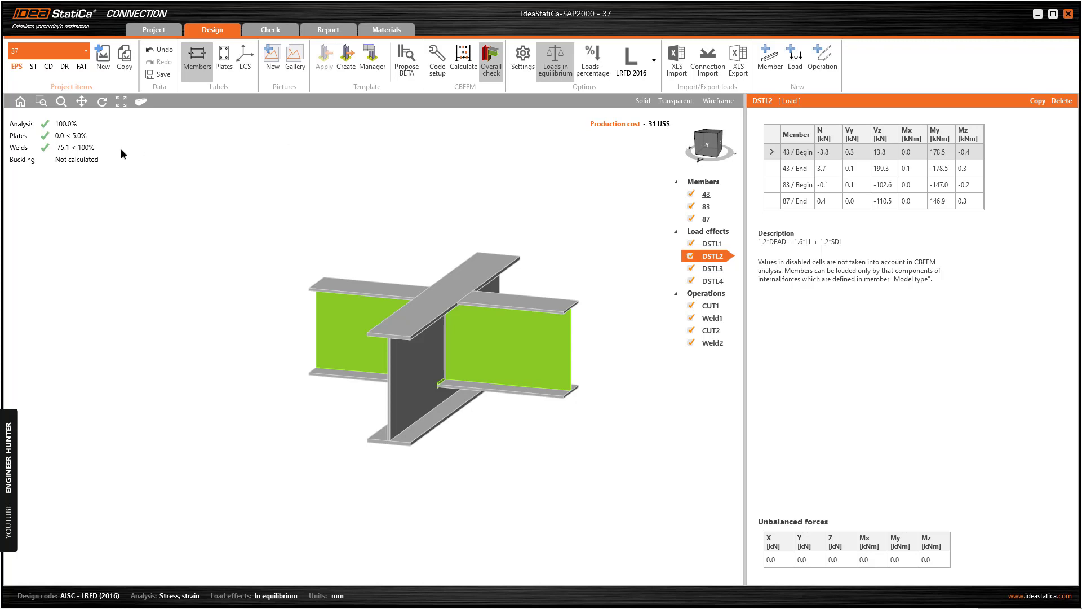
pyautogui.click(706, 148)
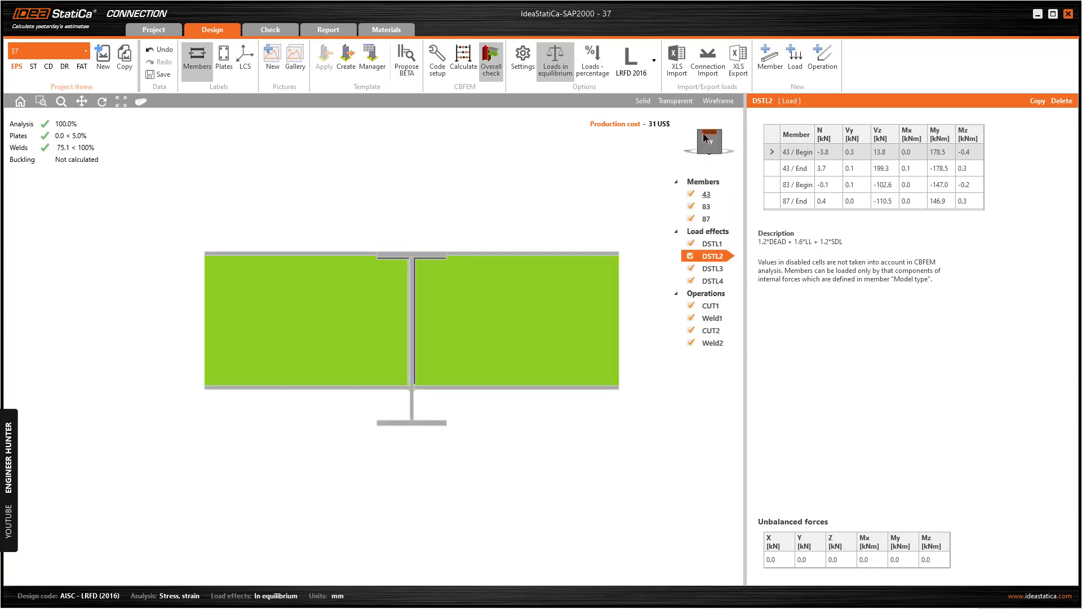
pyautogui.click(698, 133)
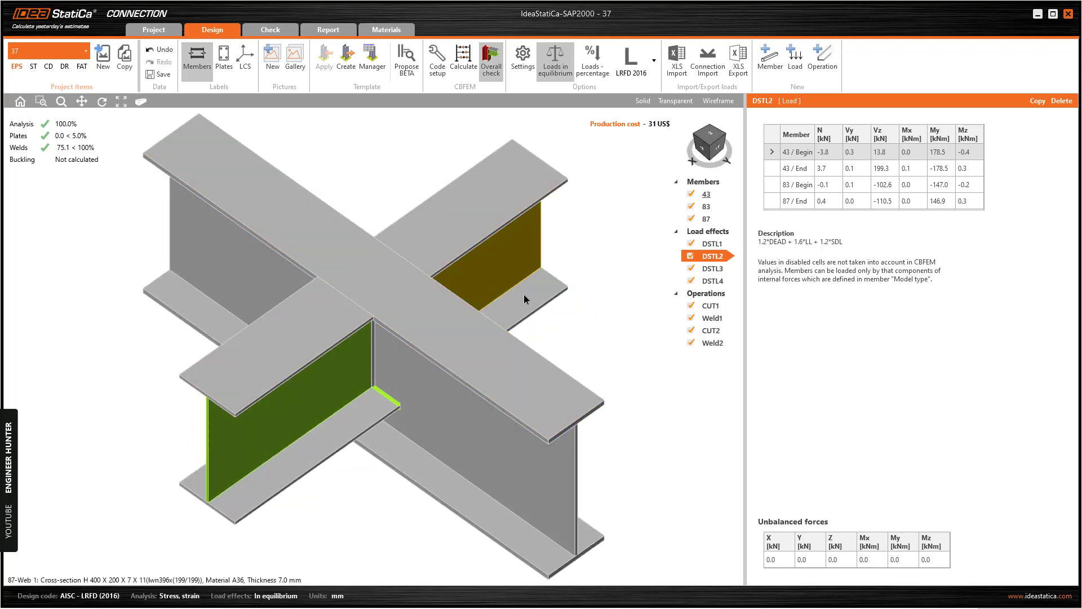
pyautogui.scroll(-2, 448, 331)
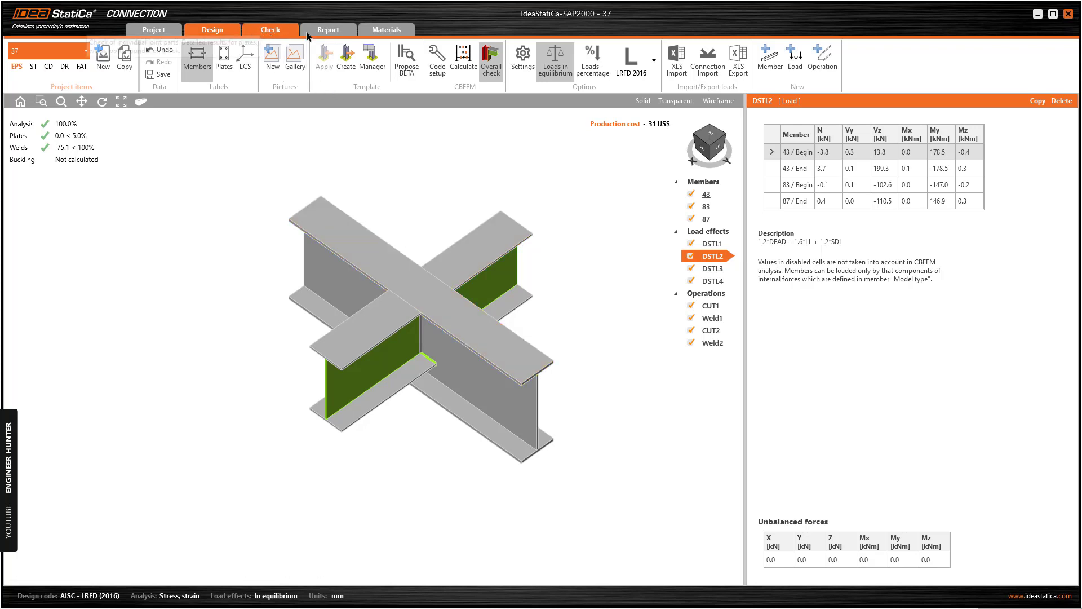
# Step: Review the analysis status in the check results and view the joint as a solid model from the side and in isometric
pyautogui.click(282, 32)
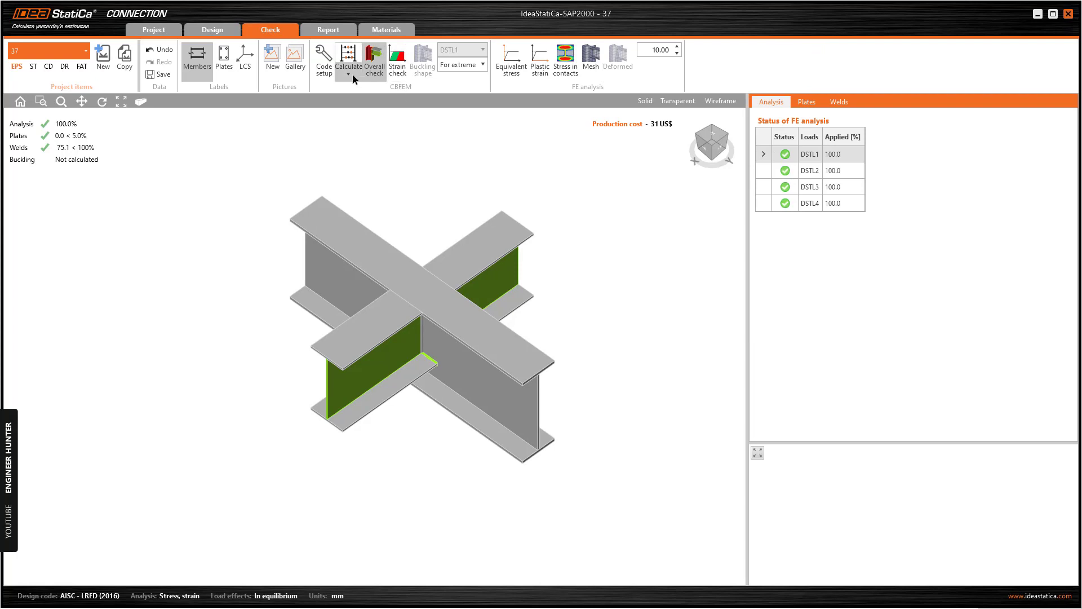
pyautogui.click(354, 75)
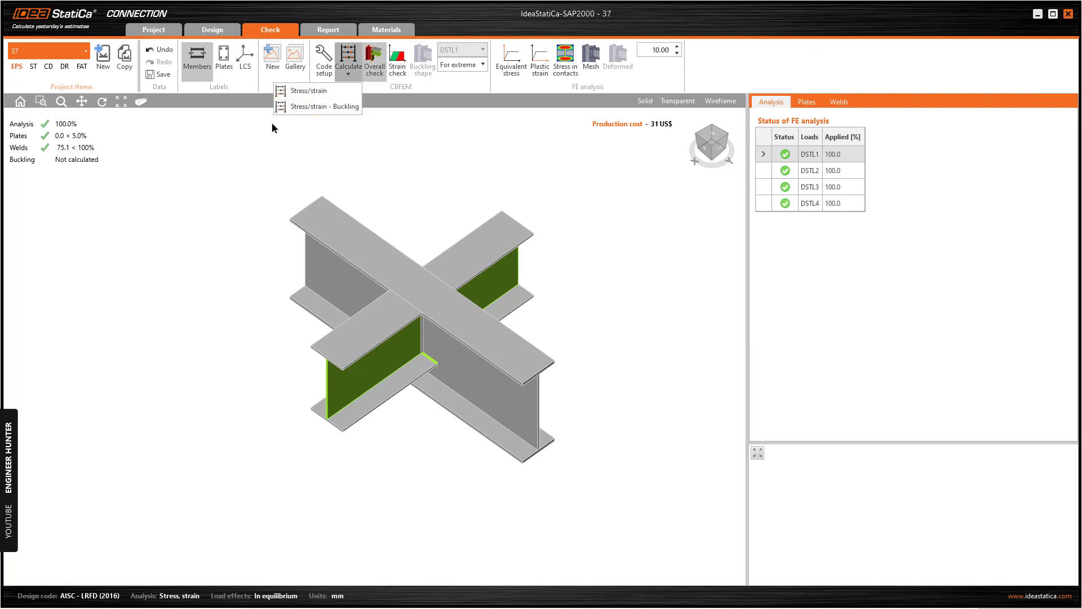
pyautogui.click(409, 163)
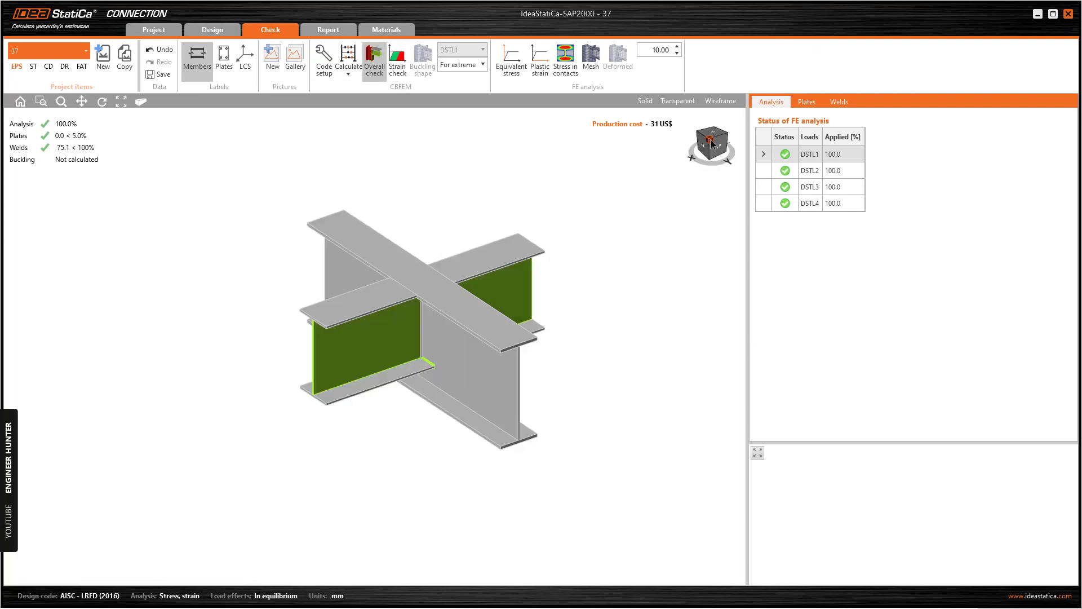
pyautogui.scroll(3, 597, 283)
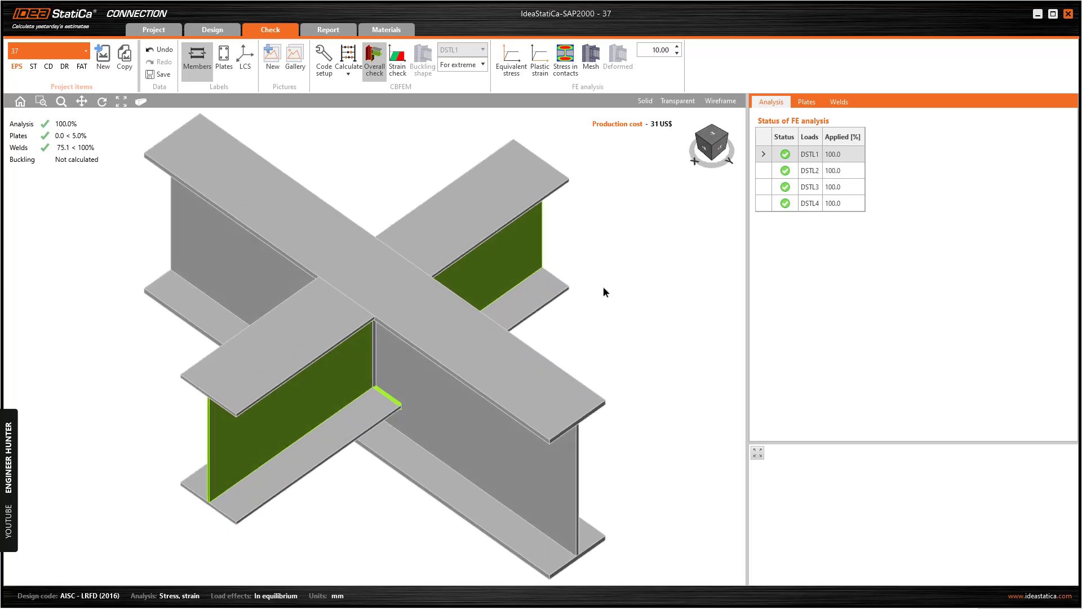
pyautogui.scroll(-3, 598, 290)
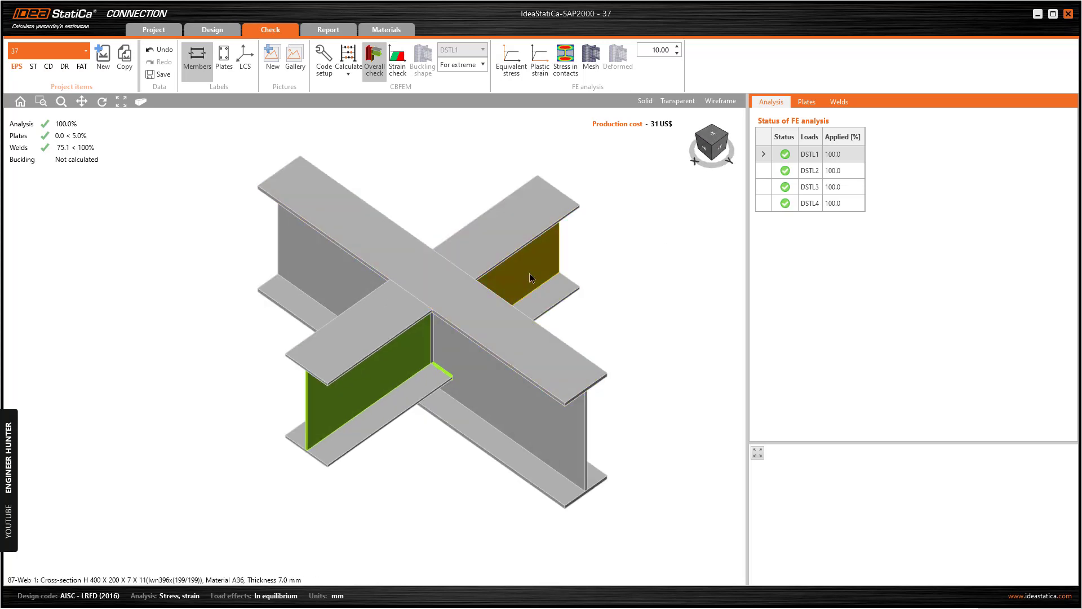
pyautogui.click(645, 101)
pyautogui.click(729, 154)
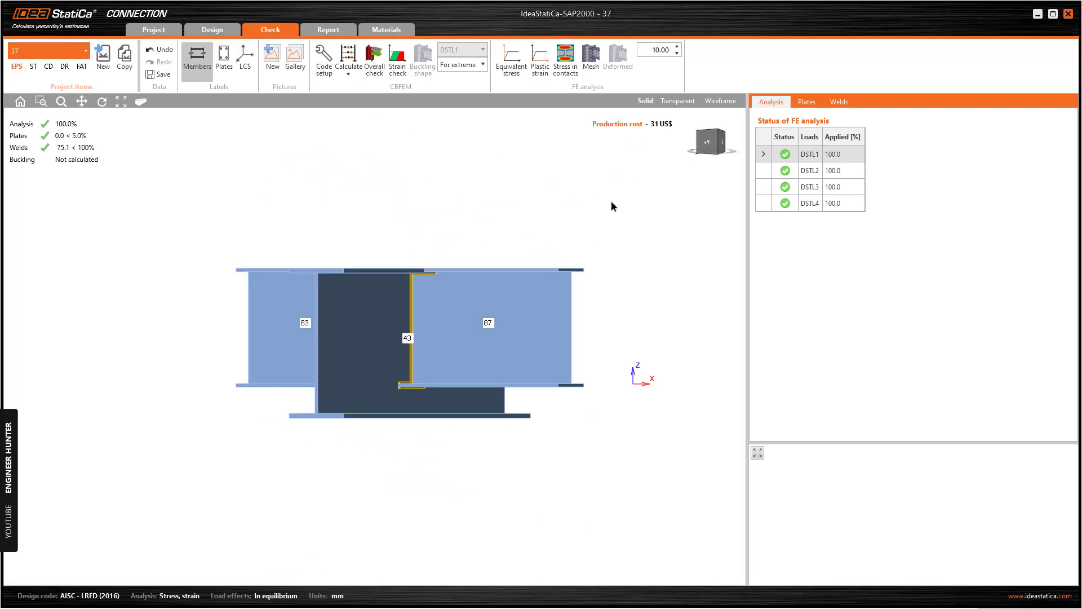
pyautogui.click(701, 137)
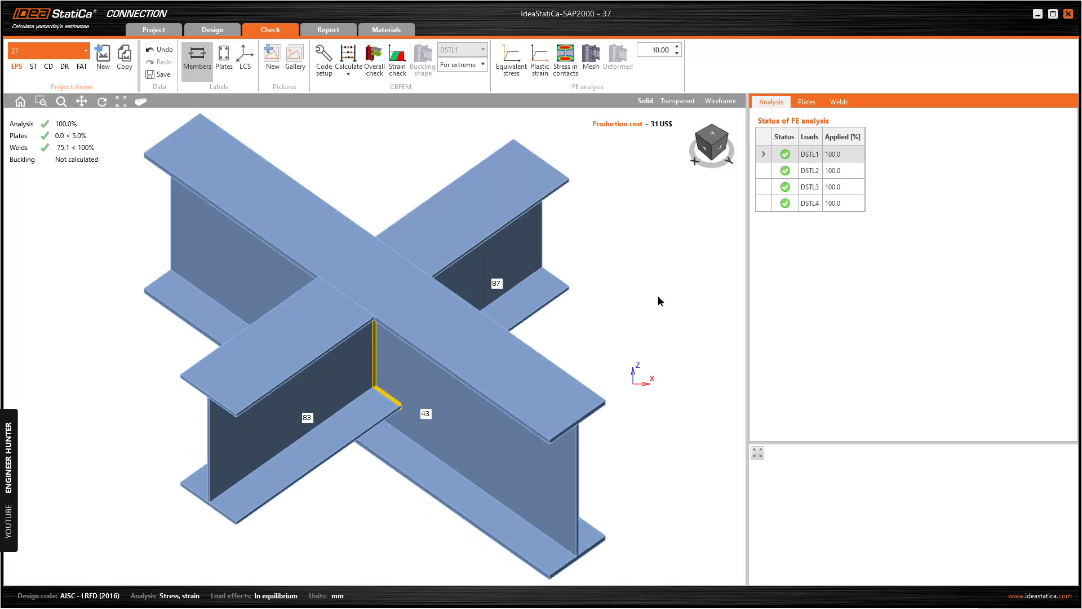
# Step: Switch to SAP2000 and examine the beams framing into the girder near the cantilevered corner
pyautogui.hotkey('alt', 'Tab')
pyautogui.hotkey('ctrl', 'q')
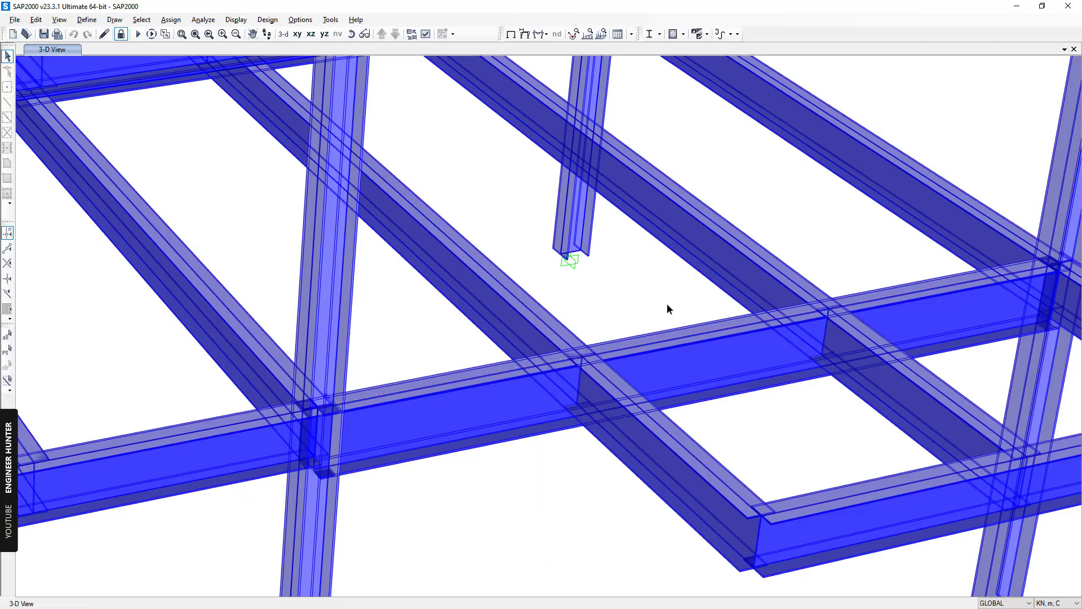
pyautogui.scroll(-4, 720, 420)
pyautogui.keyDown('shift'); pyautogui.moveTo(672, 376); pyautogui.dragTo(585, 350, button='middle'); pyautogui.keyUp('shift')
pyautogui.click(545, 294)
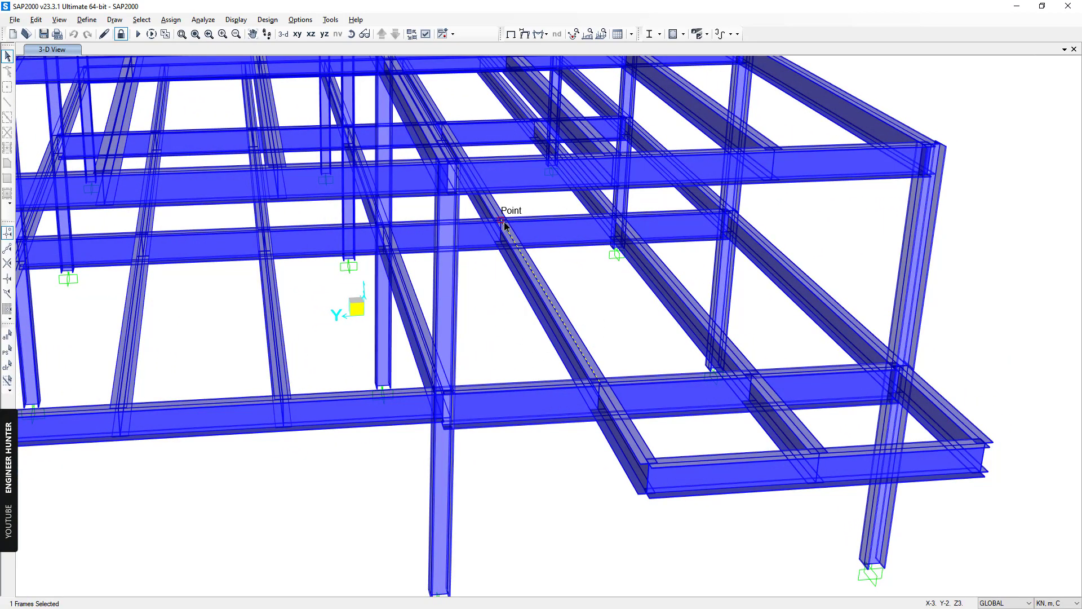
pyautogui.keyDown('shift'); pyautogui.moveTo(583, 338); pyautogui.dragTo(534, 306, button='middle'); pyautogui.keyUp('shift')
pyautogui.hotkey('ctrl', 'q')
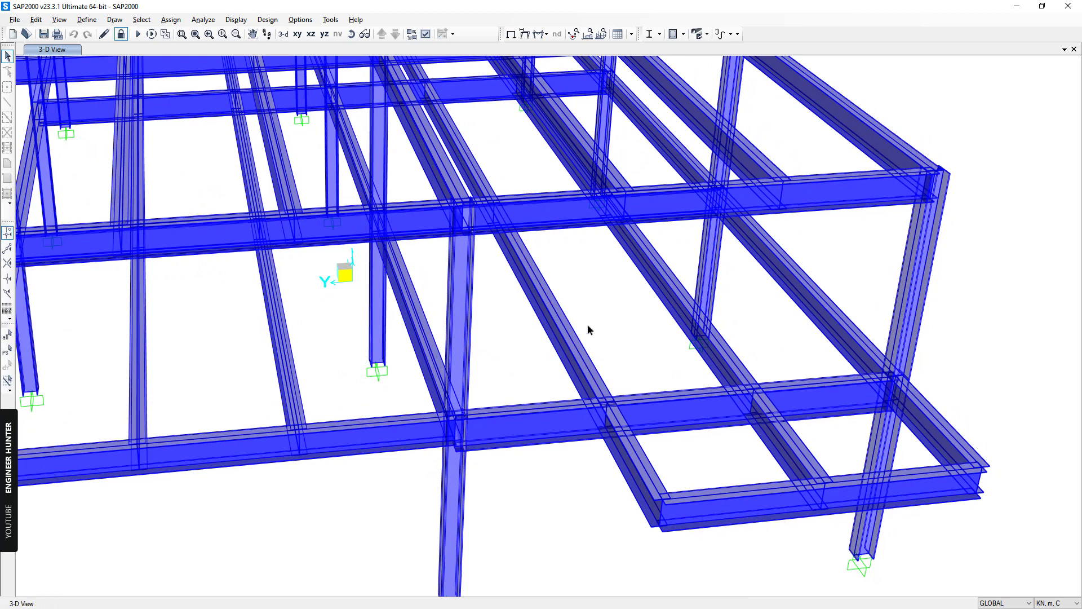
pyautogui.moveTo(652, 453); pyautogui.dragTo(571, 389)
pyautogui.hotkey('ctrl', 'q')
pyautogui.scroll(-2, 637, 378)
pyautogui.scroll(6, 664, 442)
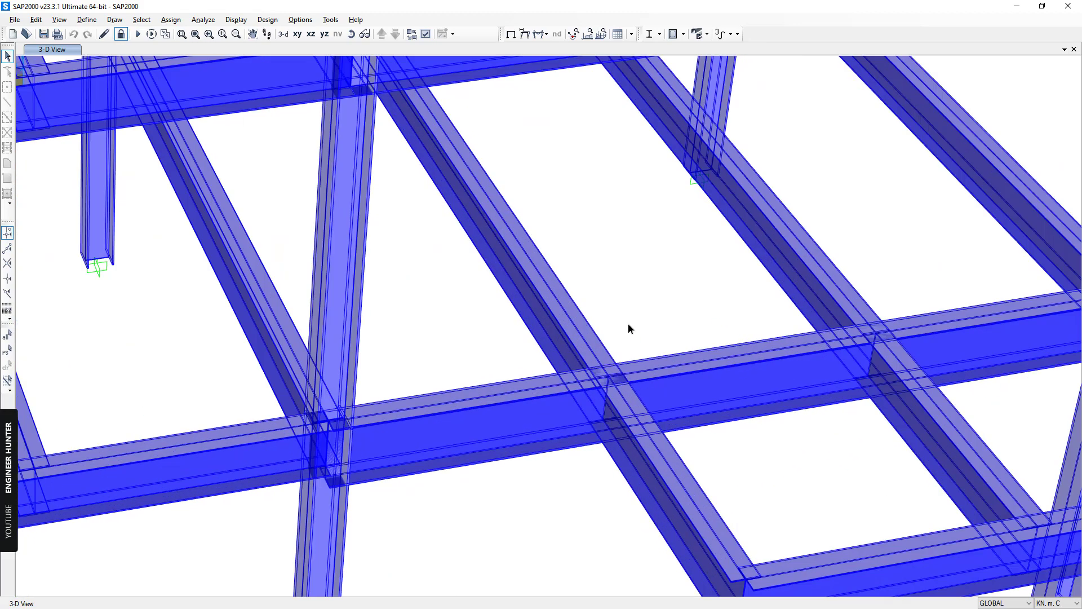
# Step: Unlock the analysed structural model for editing
pyautogui.click(532, 315)
pyautogui.click(120, 34)
pyautogui.click(558, 350)
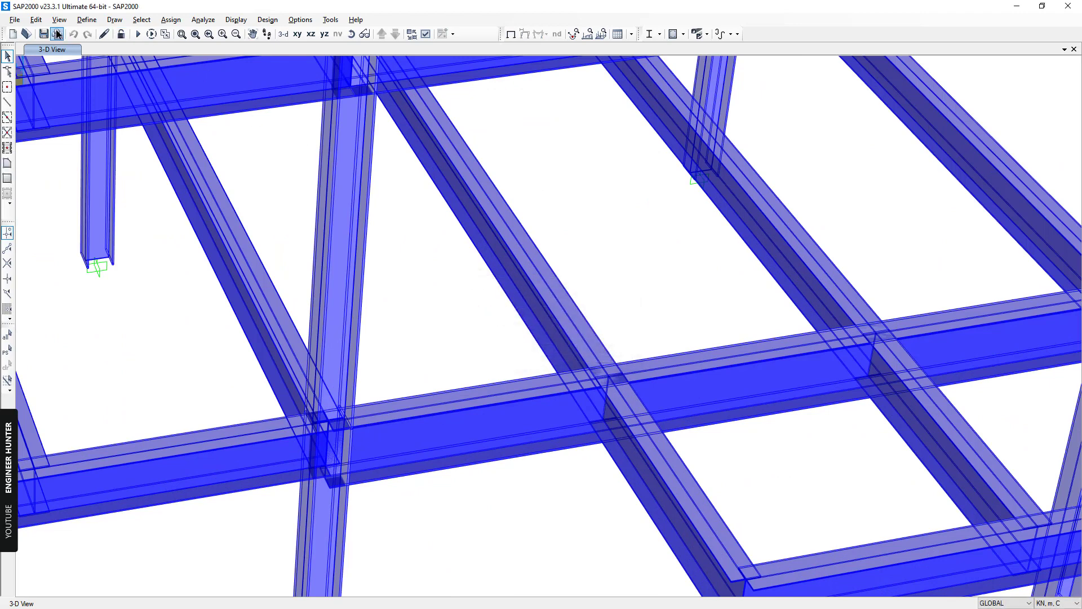
# Step: Divide the interior beam framing into the girder at an absolute distance of 0.5 m from its I-end
pyautogui.click(37, 20)
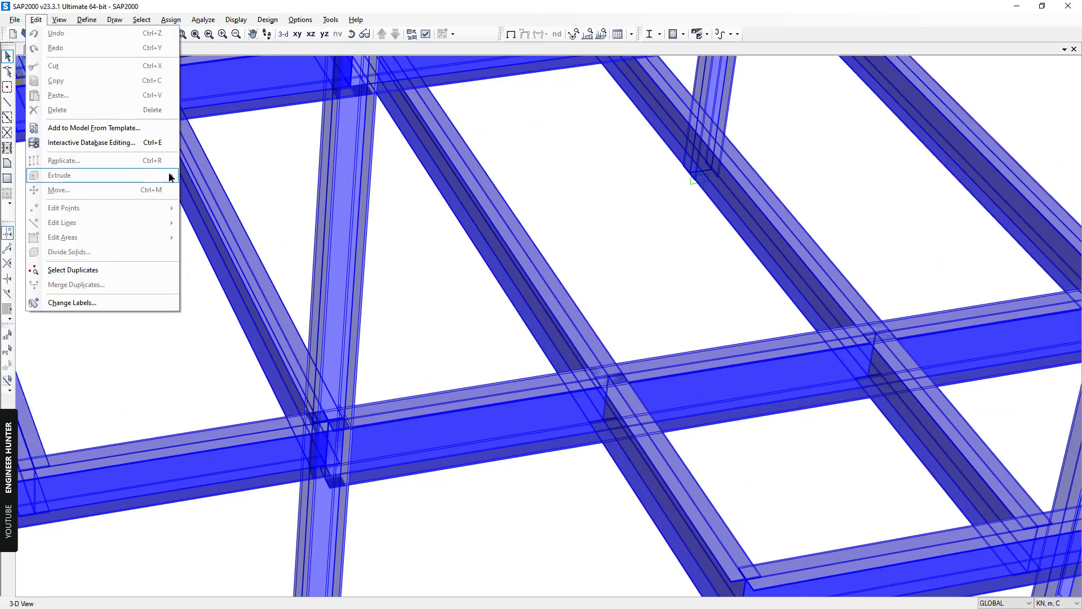
pyautogui.press('Escape')
pyautogui.moveTo(632, 314); pyautogui.dragTo(493, 227)
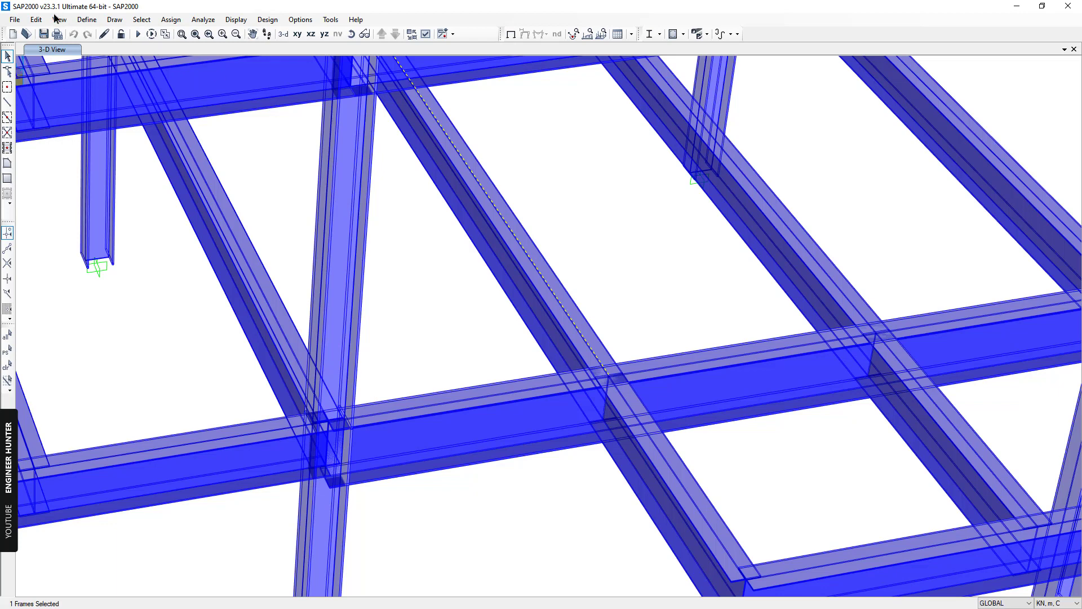
pyautogui.click(36, 20)
pyautogui.moveTo(164, 223)
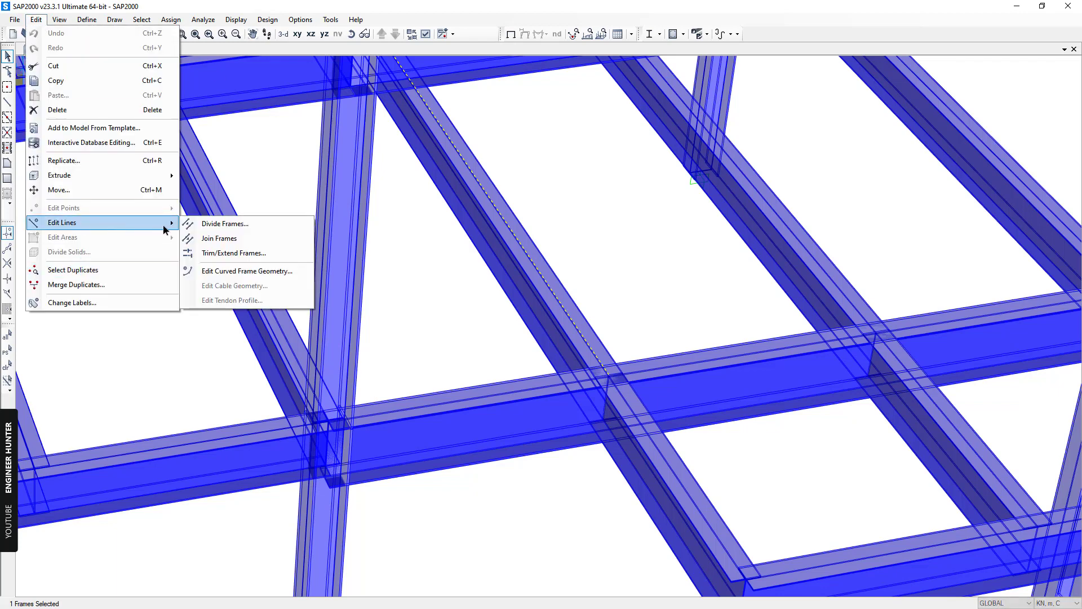
pyautogui.click(224, 223)
pyautogui.click(698, 268)
pyautogui.click(678, 283)
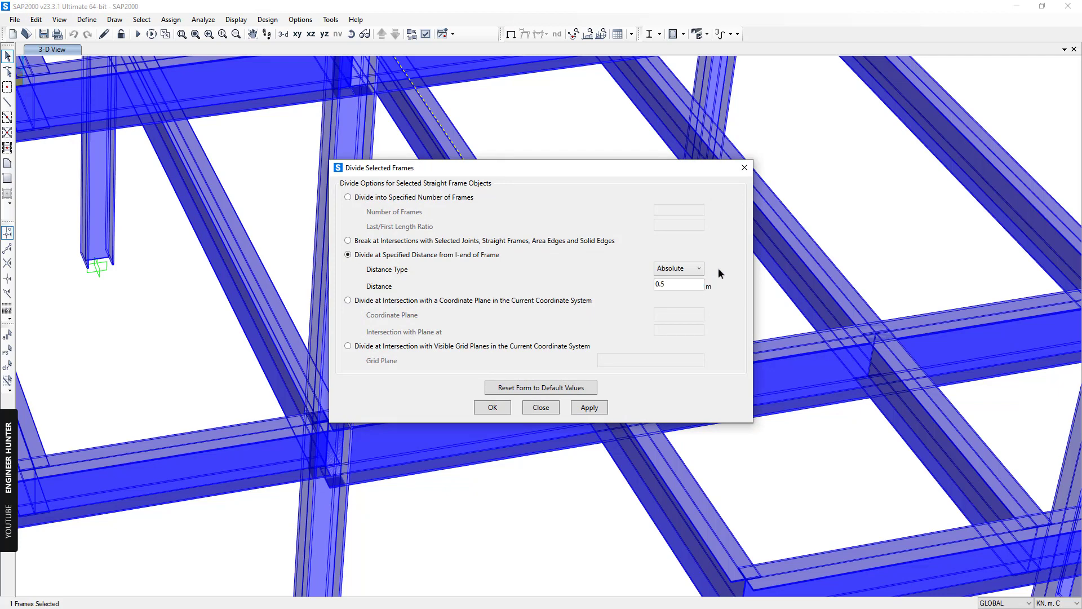
pyautogui.moveTo(666, 286); pyautogui.dragTo(647, 289)
pyautogui.click(583, 413)
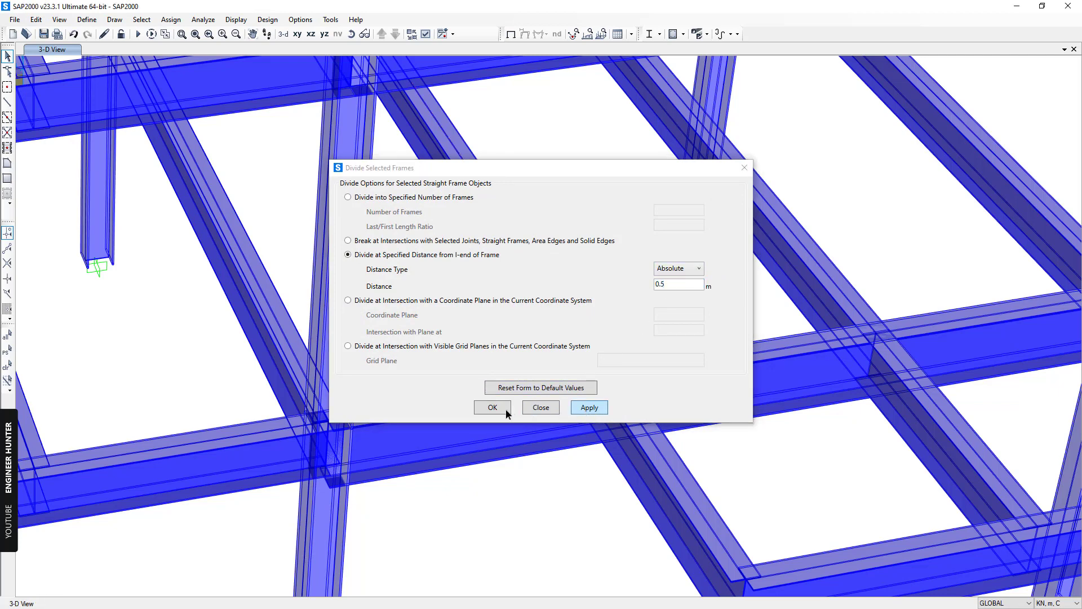
pyautogui.click(491, 408)
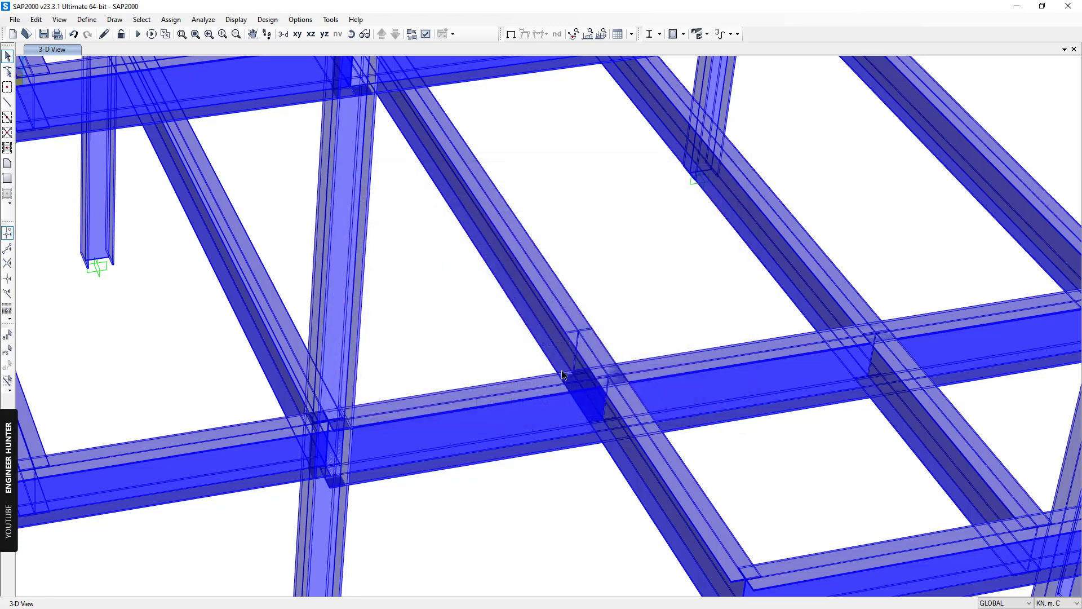
# Step: Run the analysis on the divided beam model and return the view to the undeformed shape
pyautogui.scroll(-2, 619, 289)
pyautogui.click(586, 347)
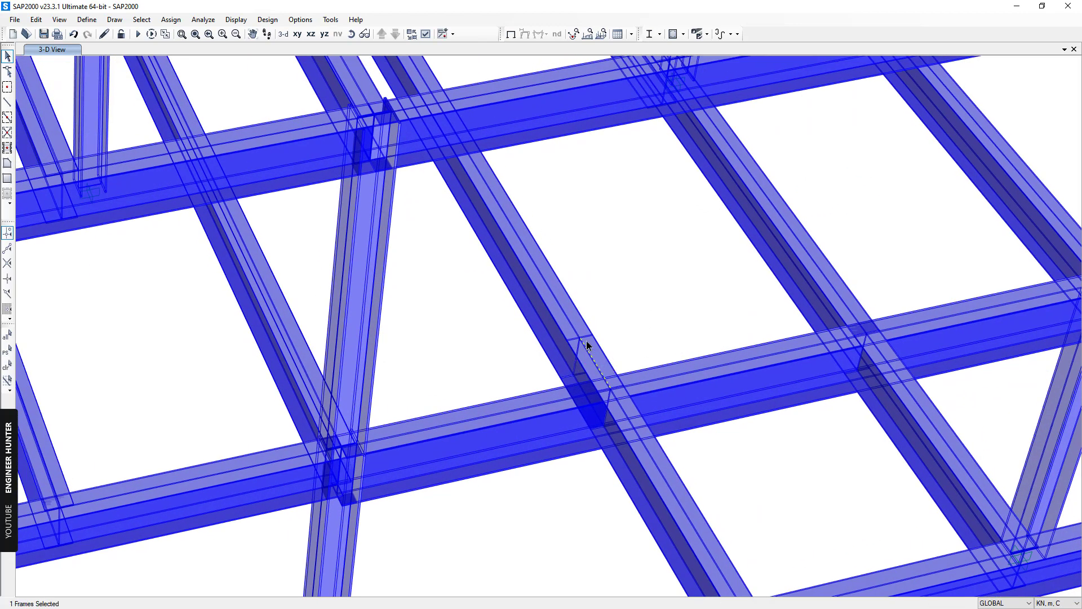
pyautogui.click(611, 342)
pyautogui.click(137, 34)
pyautogui.click(682, 381)
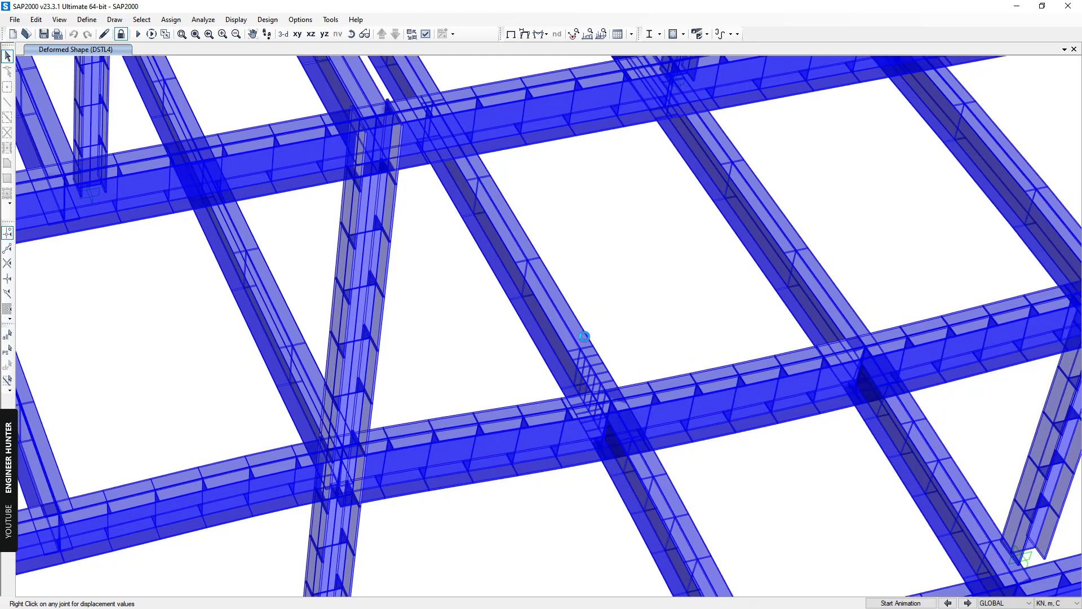
pyautogui.press('F4')
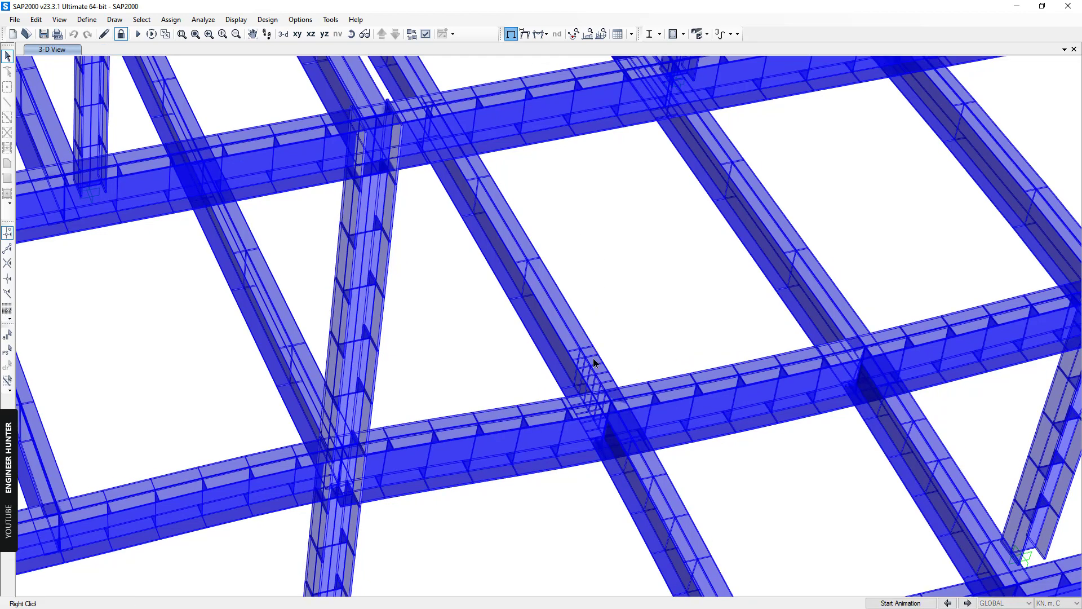
# Step: Import the new division joint with its two beam segments into the IDEA StatiCa Code-check manager, finish its configuration and open the connection
pyautogui.click(579, 335)
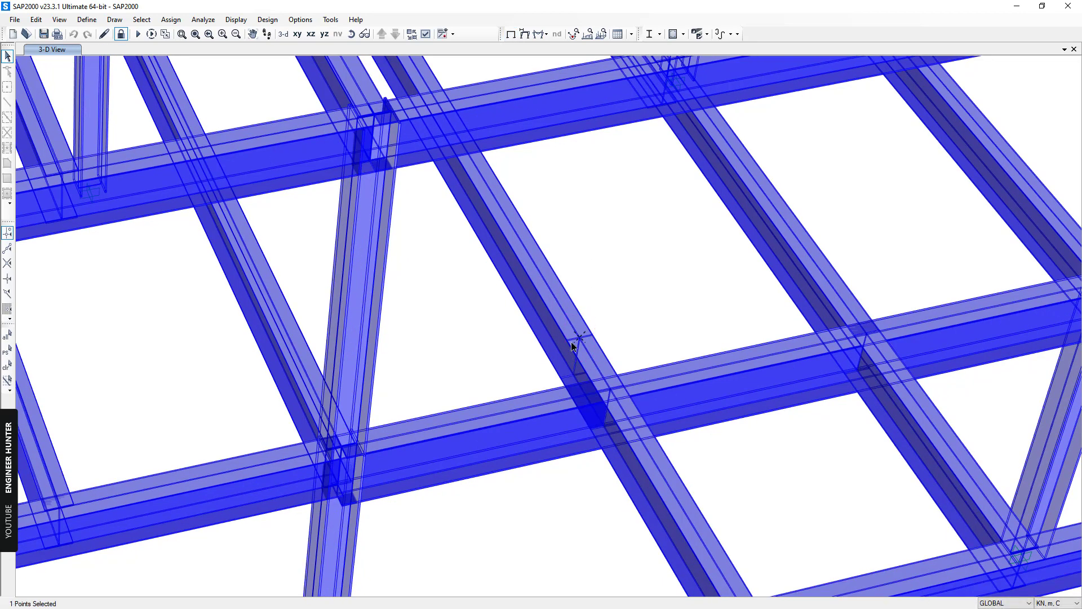
pyautogui.click(590, 342)
pyautogui.click(555, 290)
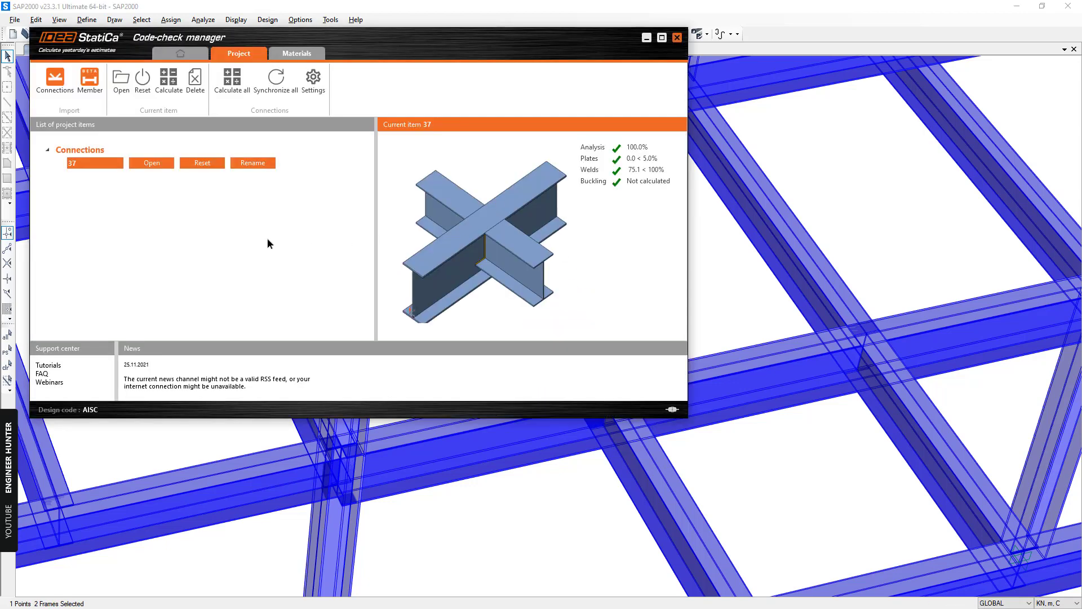
pyautogui.click(63, 89)
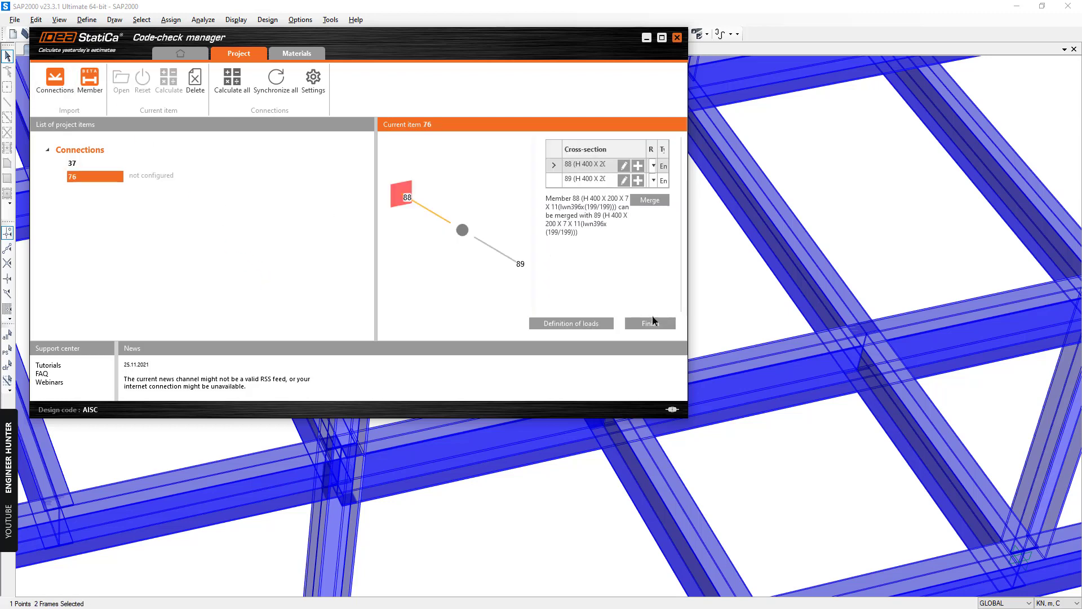
pyautogui.click(650, 322)
pyautogui.click(169, 178)
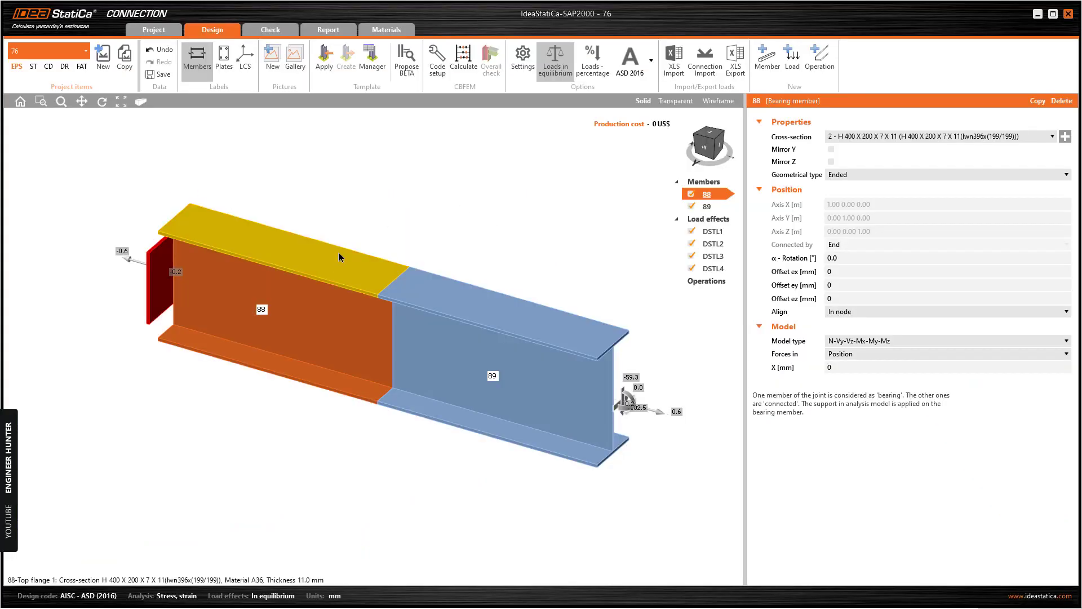
# Step: Set the design code of the beam splice connection to LRFD 2016 and inspect members 88 and 89
pyautogui.click(462, 313)
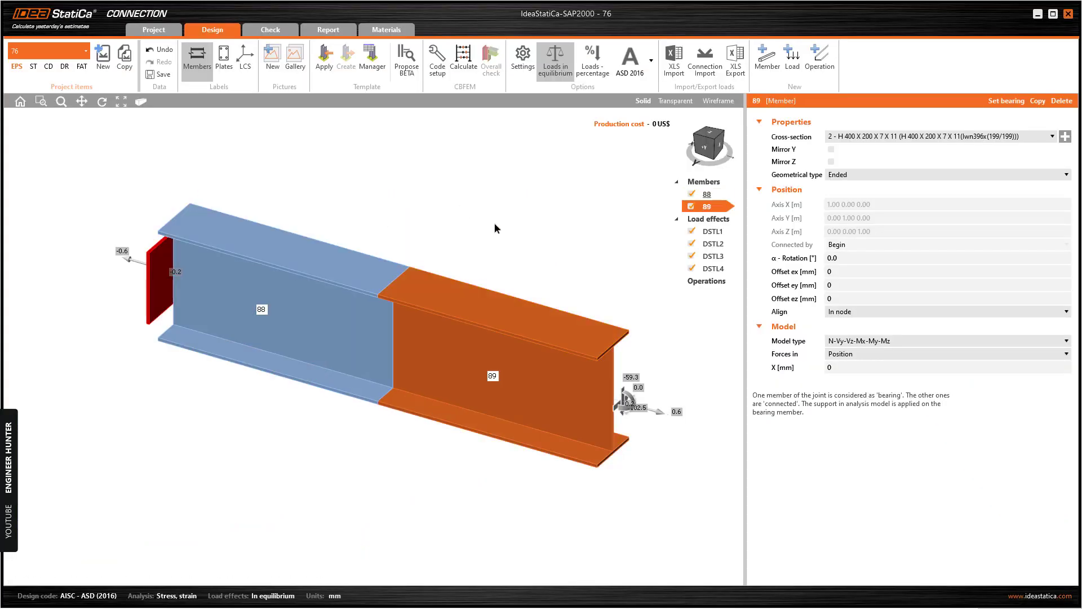
pyautogui.click(648, 68)
pyautogui.click(600, 88)
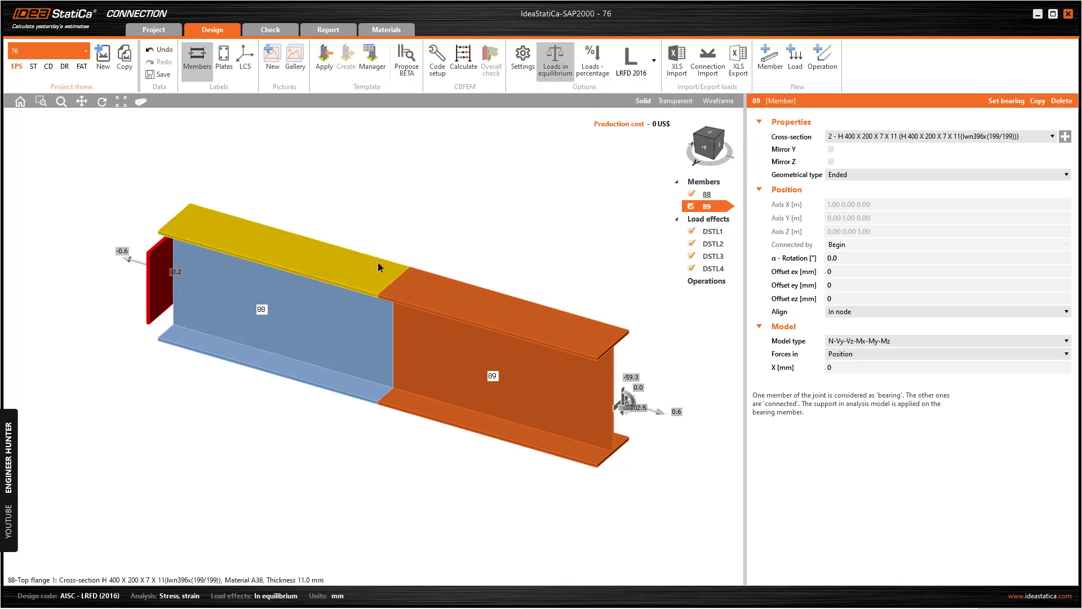
pyautogui.click(367, 273)
pyautogui.click(437, 317)
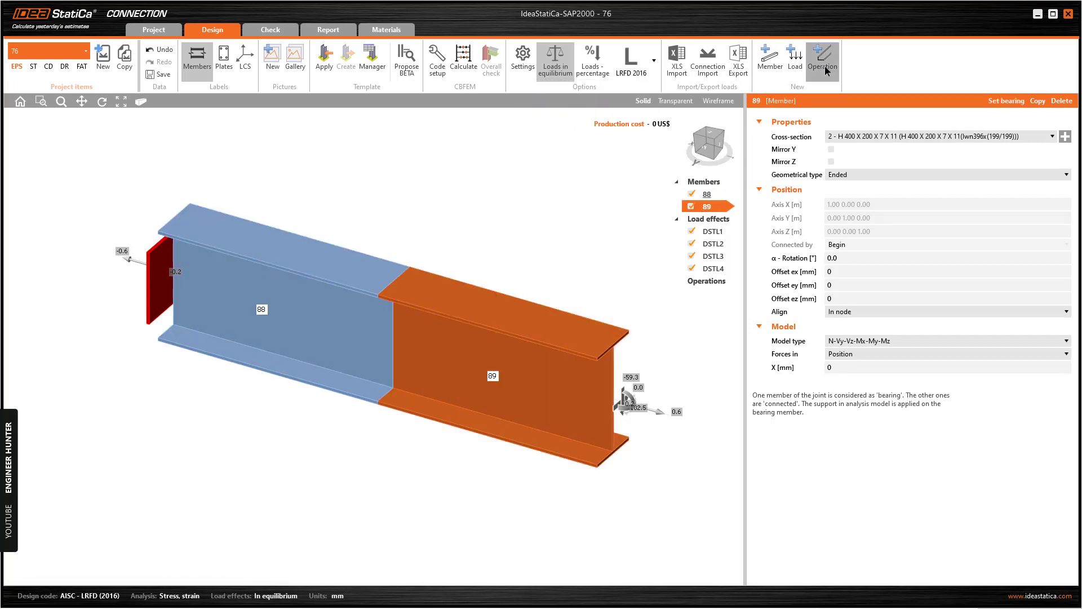
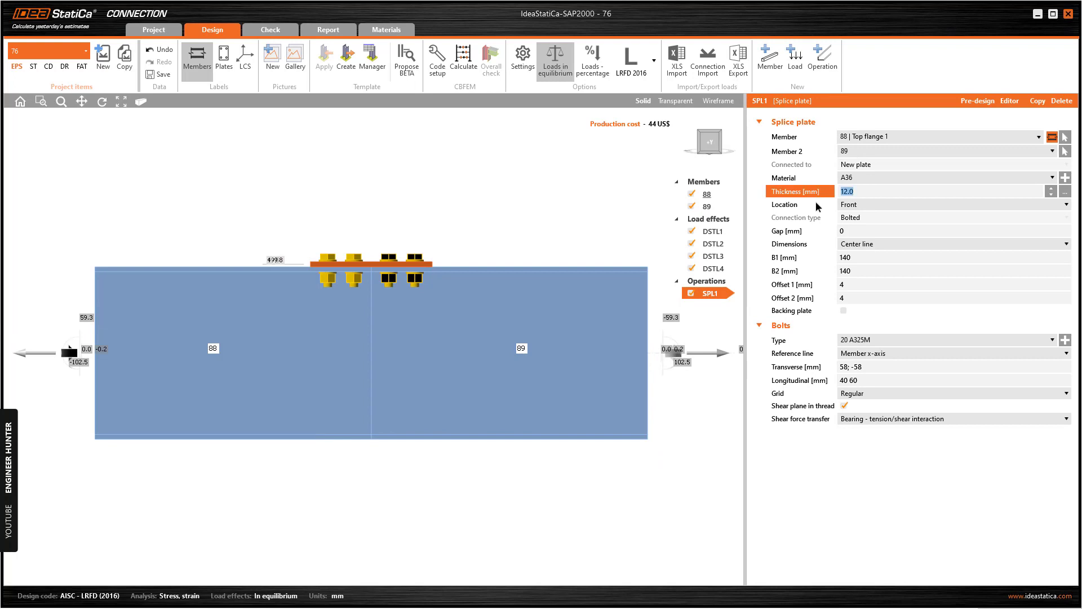
# Step: Set the top-flange splice plate's thickness to 10 mm and both of its offsets to 0 mm
pyautogui.write('10')
pyautogui.press('Tab')
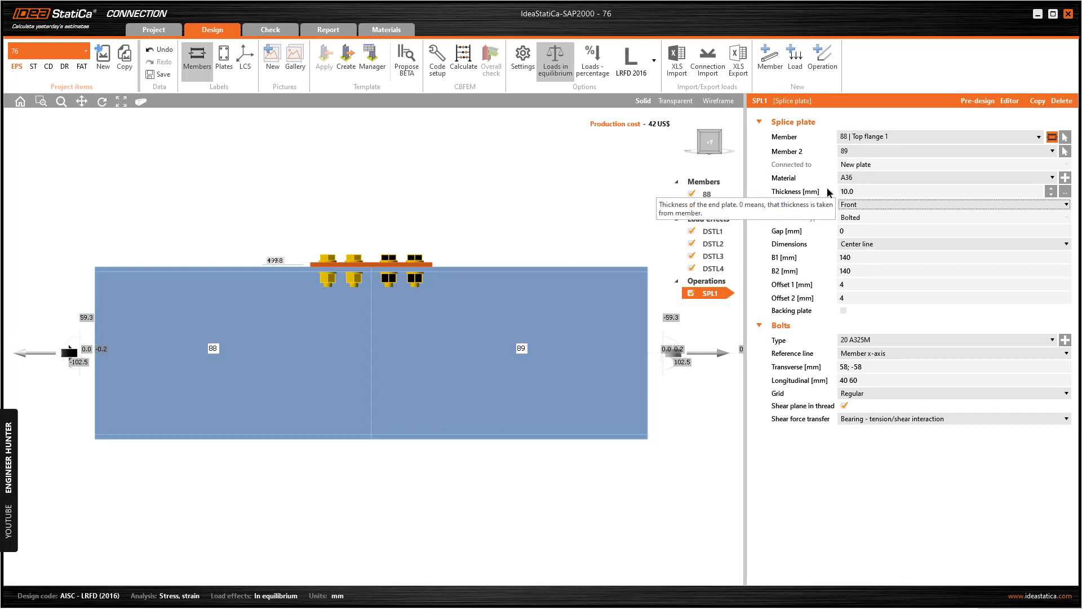
pyautogui.click(862, 256)
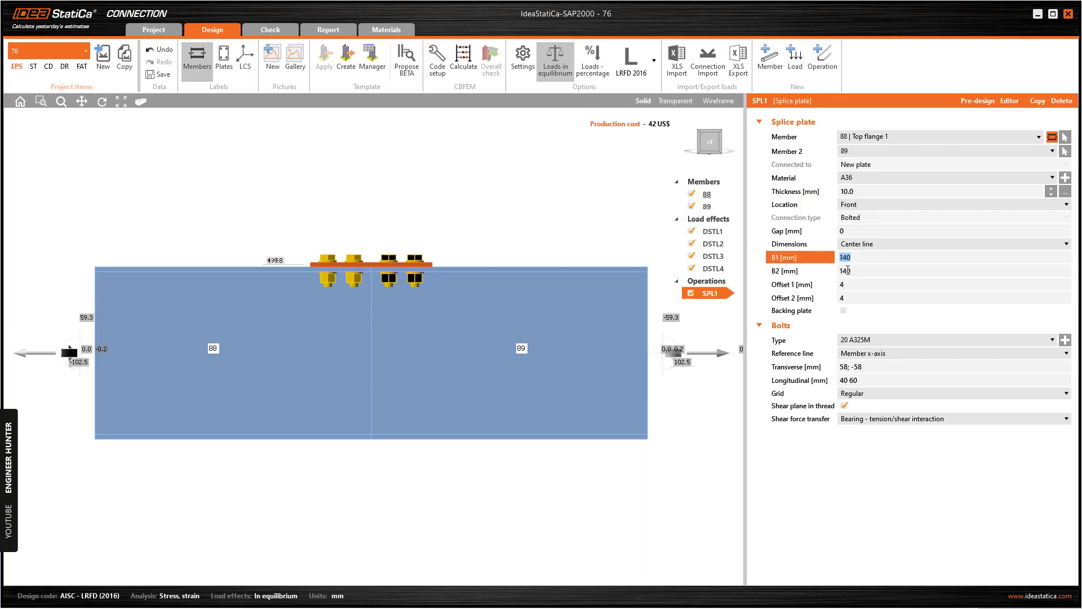
pyautogui.click(830, 287)
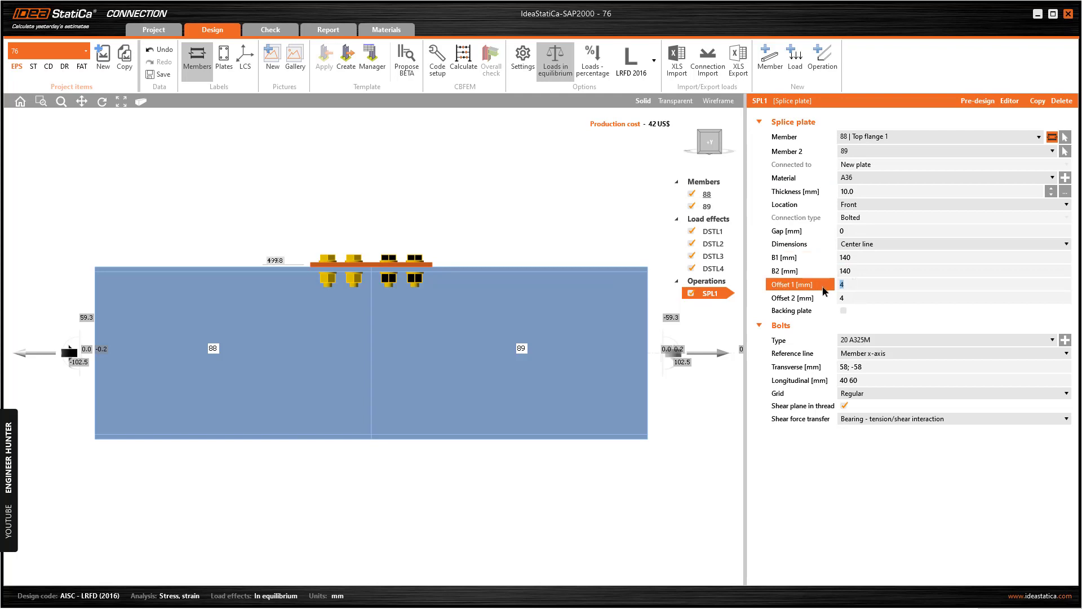
pyautogui.write('0')
pyautogui.press('Tab')
pyautogui.write('0')
pyautogui.press('Tab')
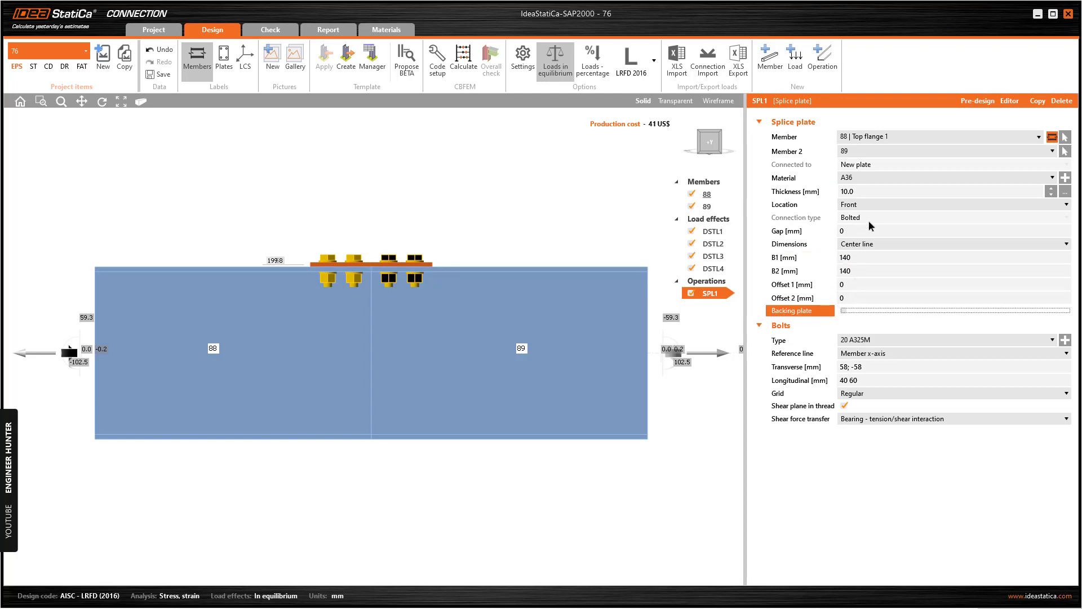
# Step: Set the splice gap between members 88 and 89 to 10 mm
pyautogui.click(826, 235)
pyautogui.write('10')
pyautogui.press('Tab')
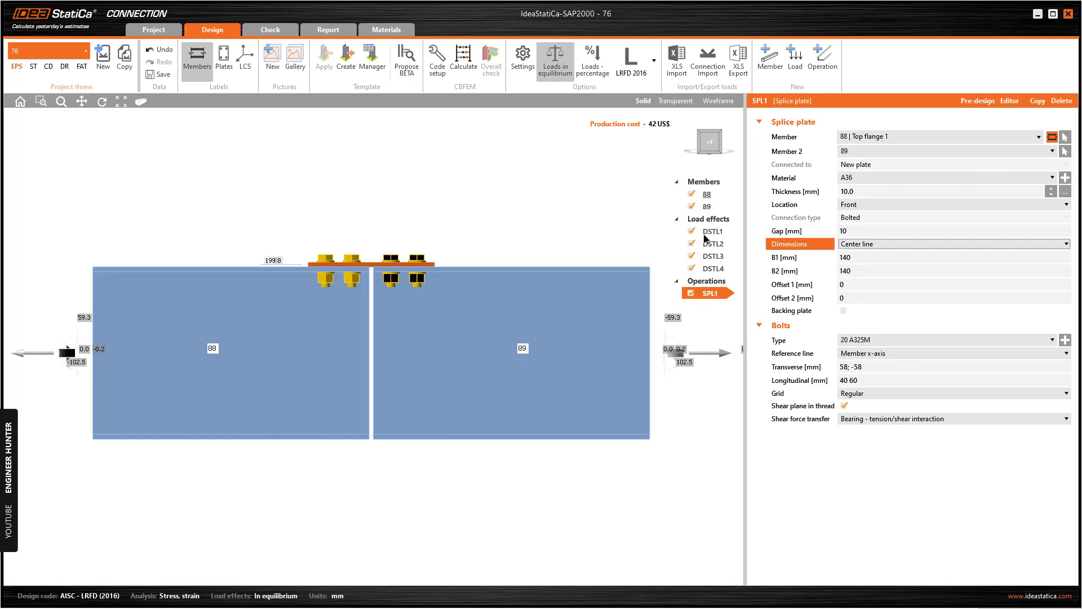
pyautogui.press('Tab')
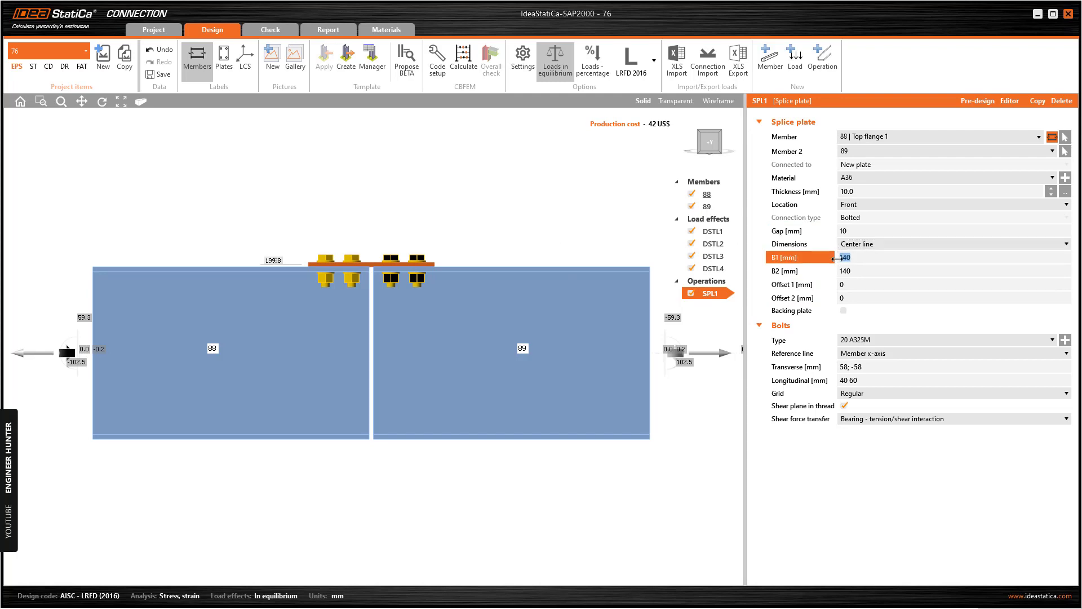
# Step: Set the top-flange splice plate's B1 and B2 lengths to 160 mm each
pyautogui.write('160')
pyautogui.press('Tab')
pyautogui.write('160')
pyautogui.press('Tab')
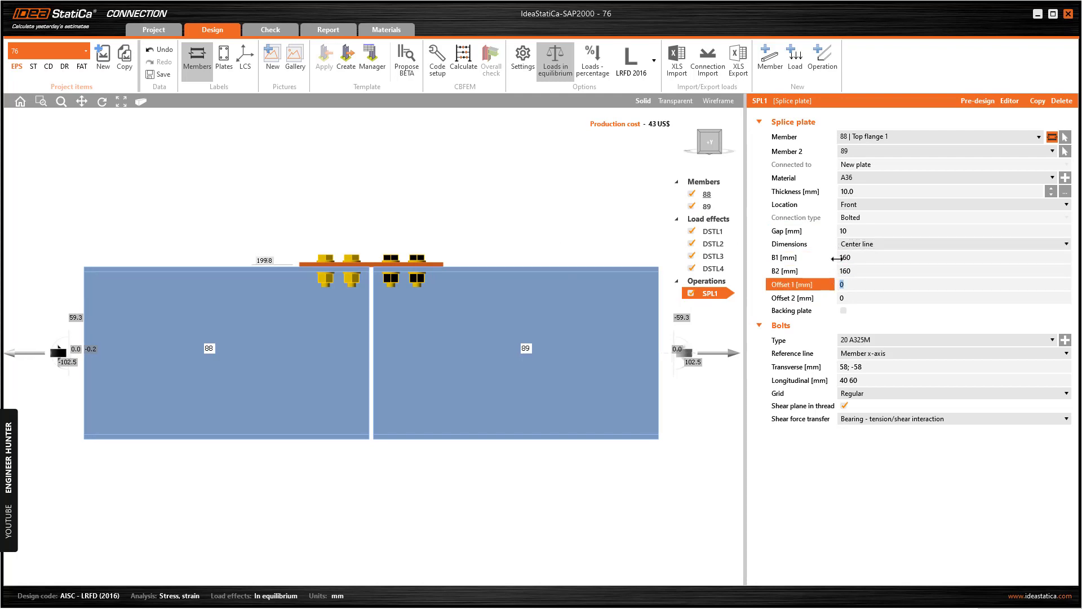
# Step: Set the top-flange splice bolts' transverse positions to 55; -55 mm and their longitudinal positions to 50 60 mm
pyautogui.click(828, 372)
pyautogui.write('55')
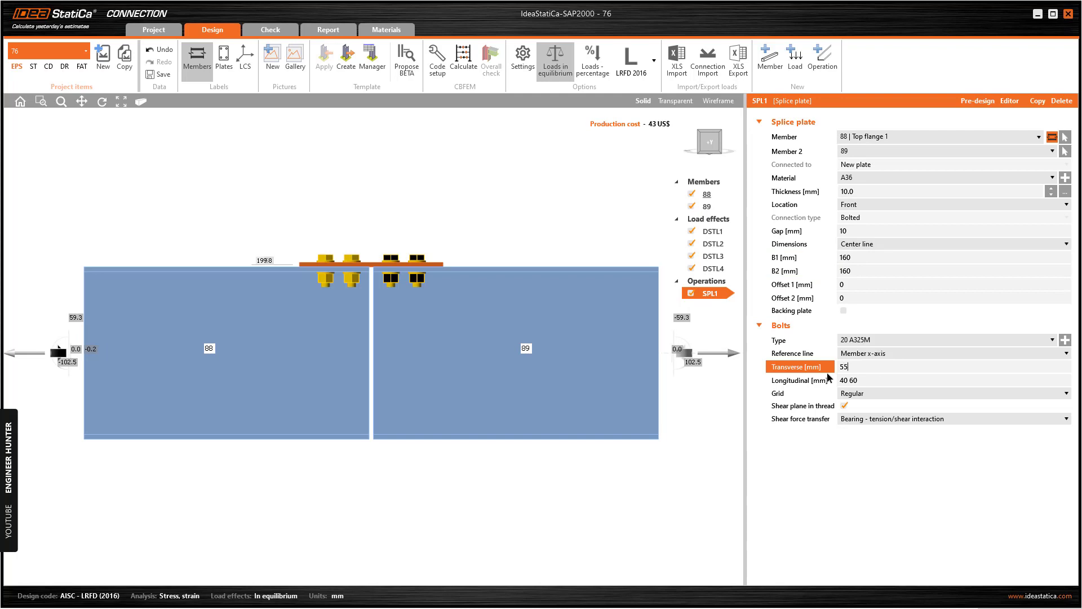
pyautogui.write('; -55')
pyautogui.press('Tab')
pyautogui.write('30')
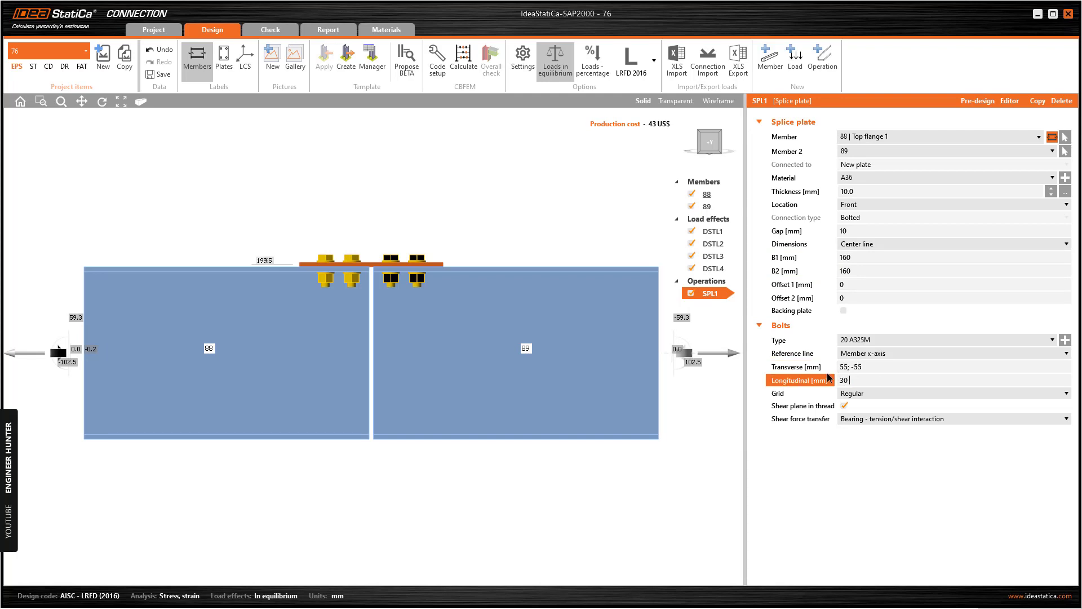
pyautogui.write(' 60')
pyautogui.press('Tab')
pyautogui.click(845, 380)
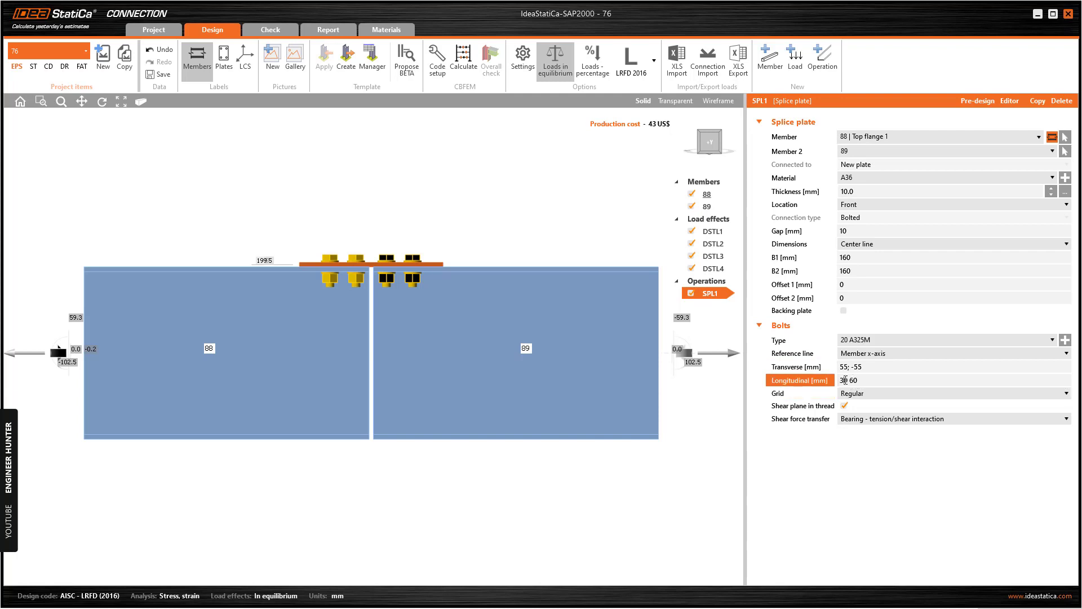
pyautogui.press('BackSpace')
pyautogui.write('50')
pyautogui.press('Tab')
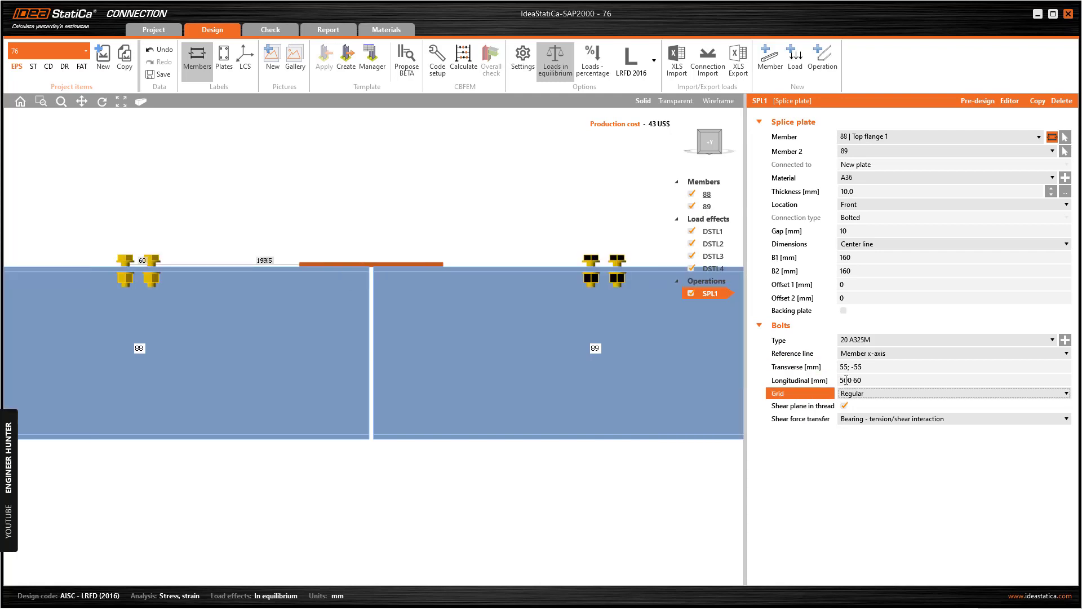
pyautogui.click(851, 381)
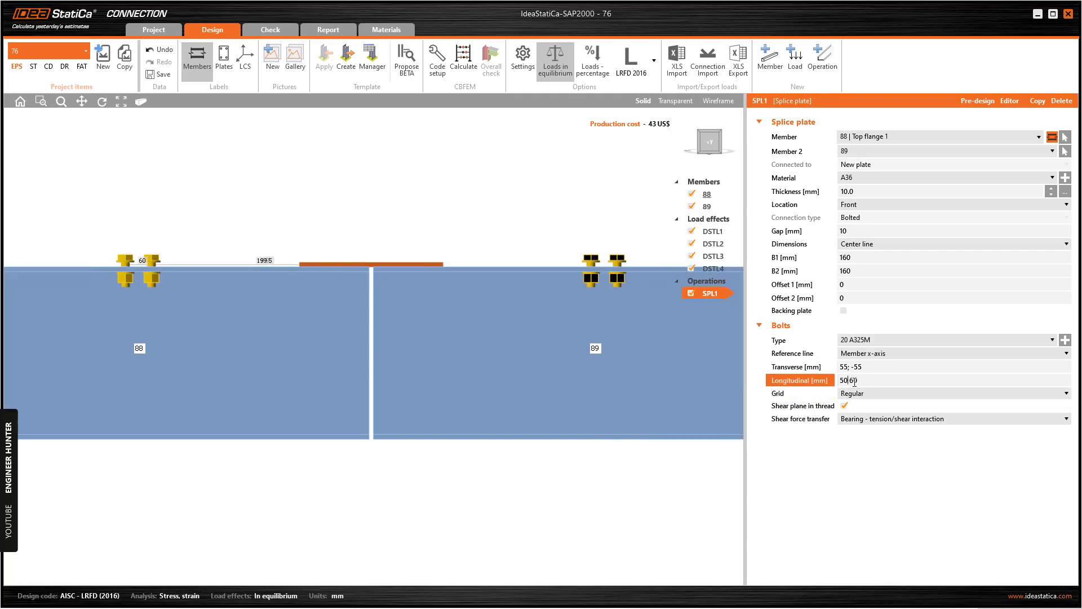
pyautogui.press('Tab')
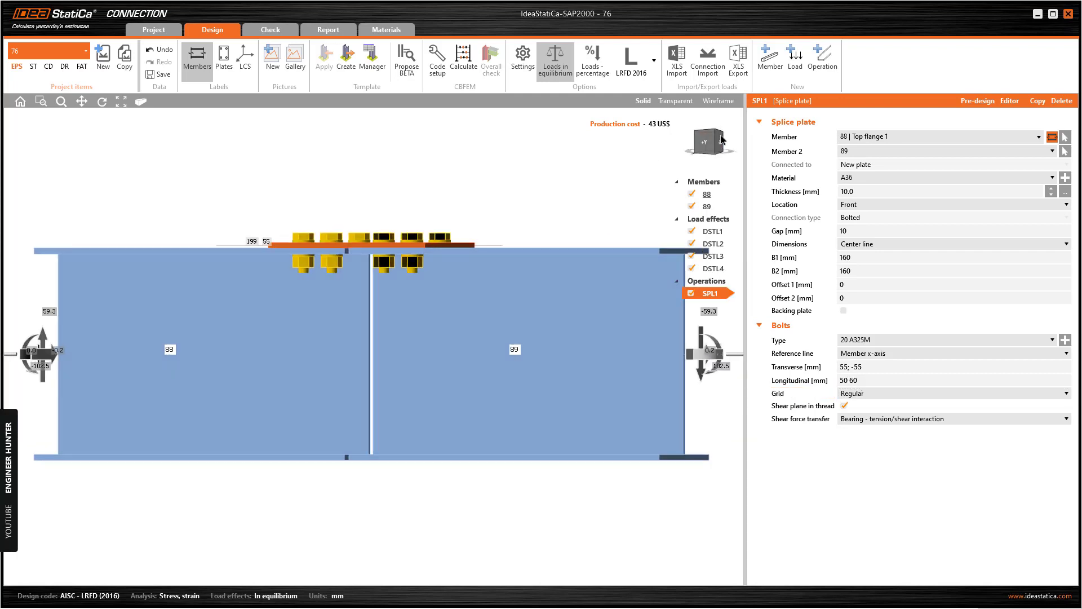
# Step: Inspect the top-flange bolt layout from above and in 3D with transparent display, and return to solid display
pyautogui.click(721, 140)
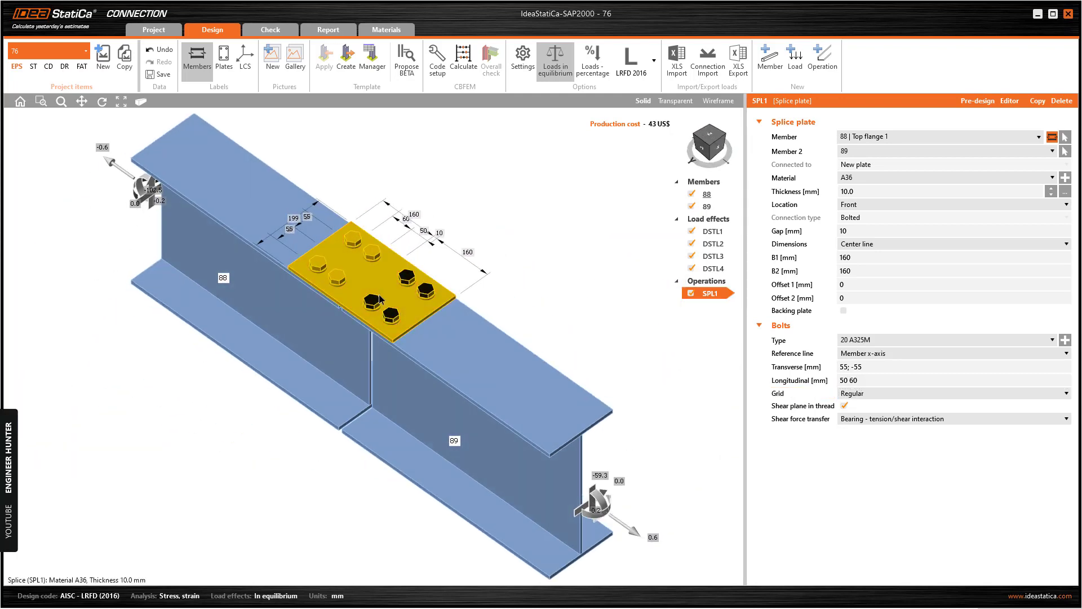
pyautogui.click(676, 101)
pyautogui.click(709, 134)
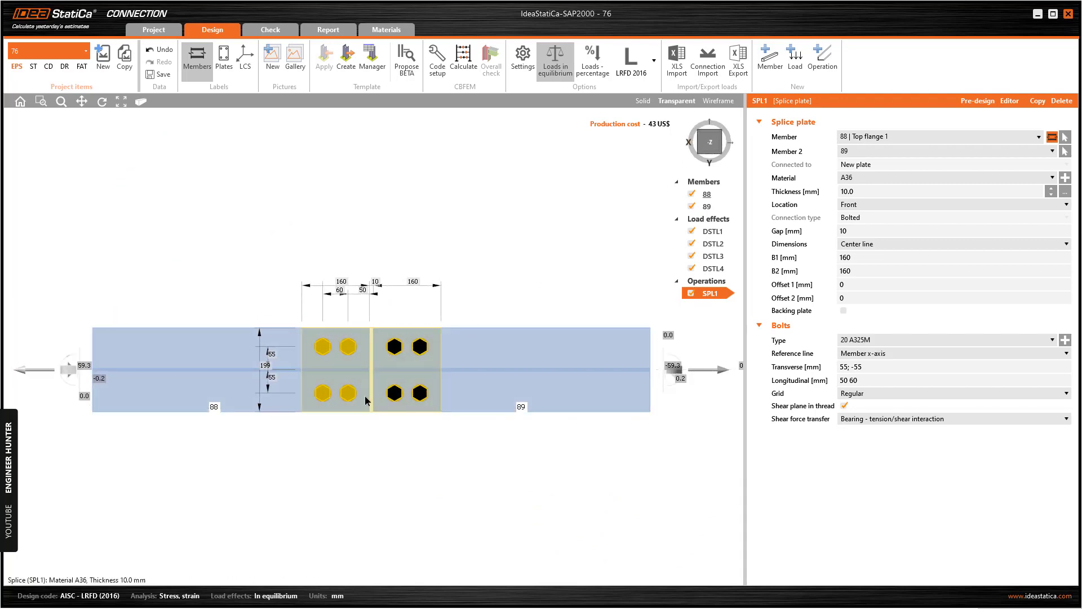
pyautogui.click(722, 157)
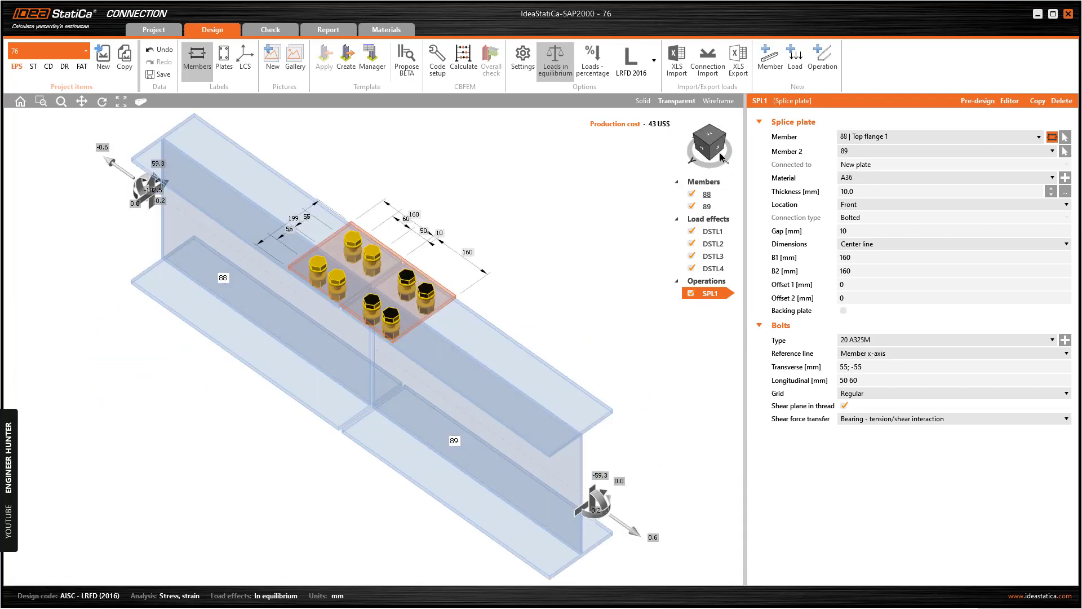
pyautogui.click(720, 141)
pyautogui.click(643, 101)
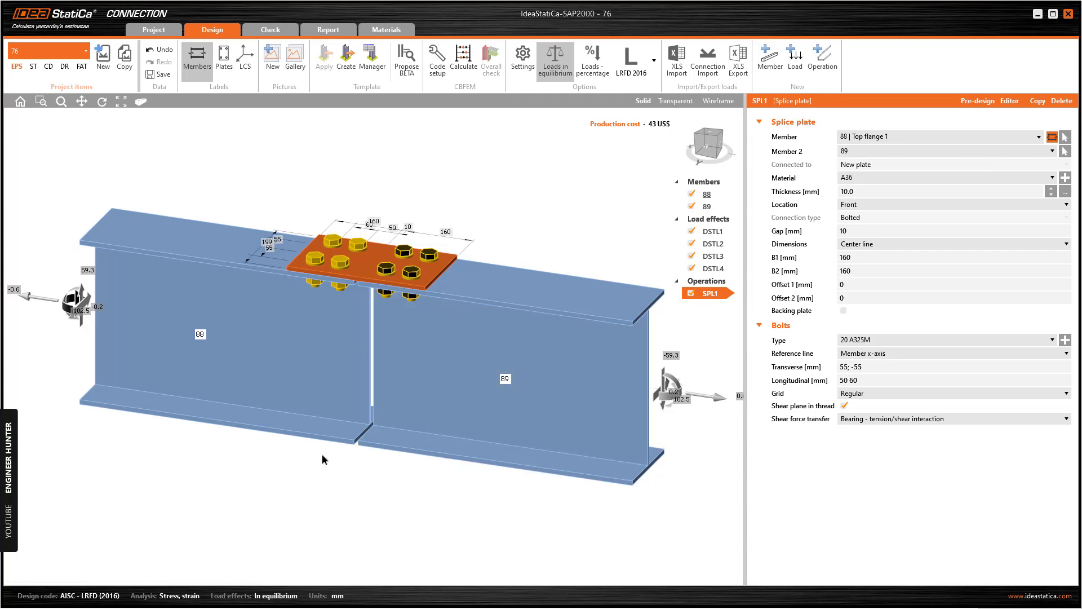
# Step: Copy the top-flange splice plate and assign the copy to bottom flange 1 of member 88
pyautogui.click(1037, 101)
pyautogui.click(900, 140)
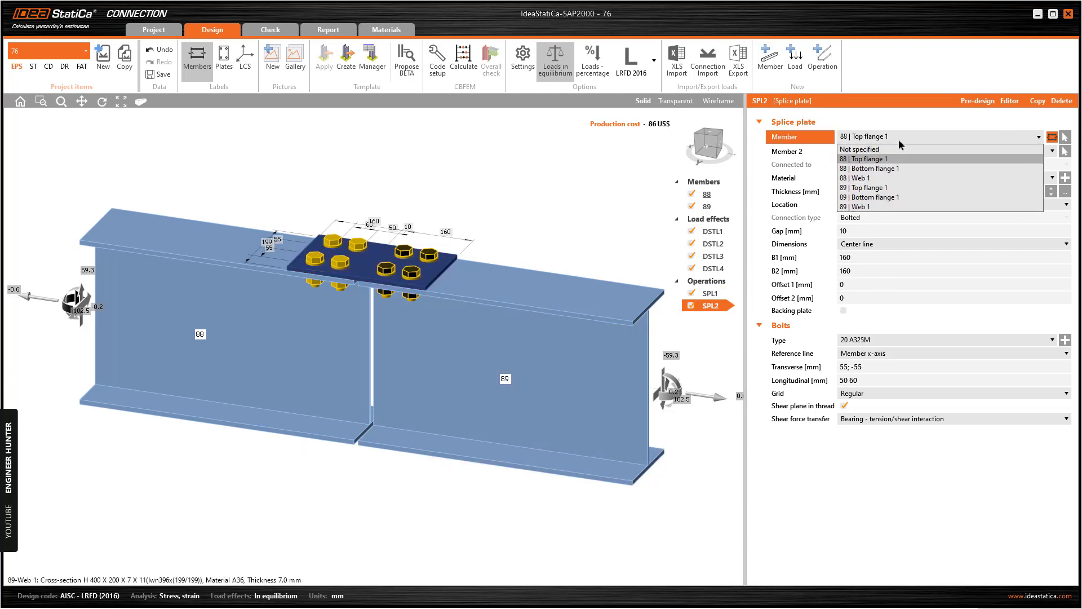
pyautogui.click(871, 169)
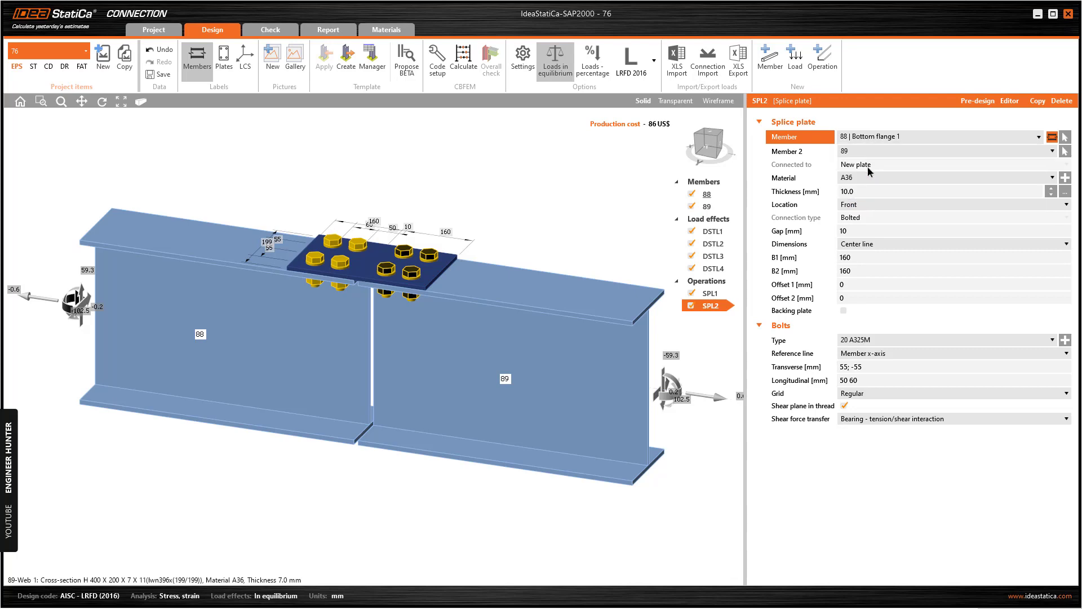
pyautogui.click(716, 141)
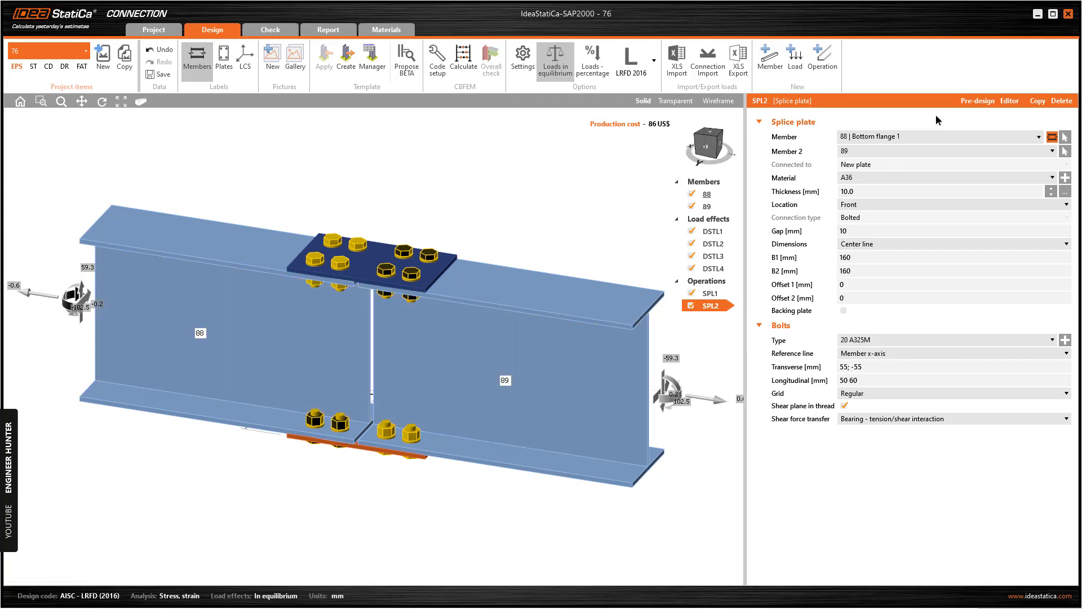
# Step: Copy the bottom-flange splice plate and assign the copy to web 1 of member 88
pyautogui.click(1038, 101)
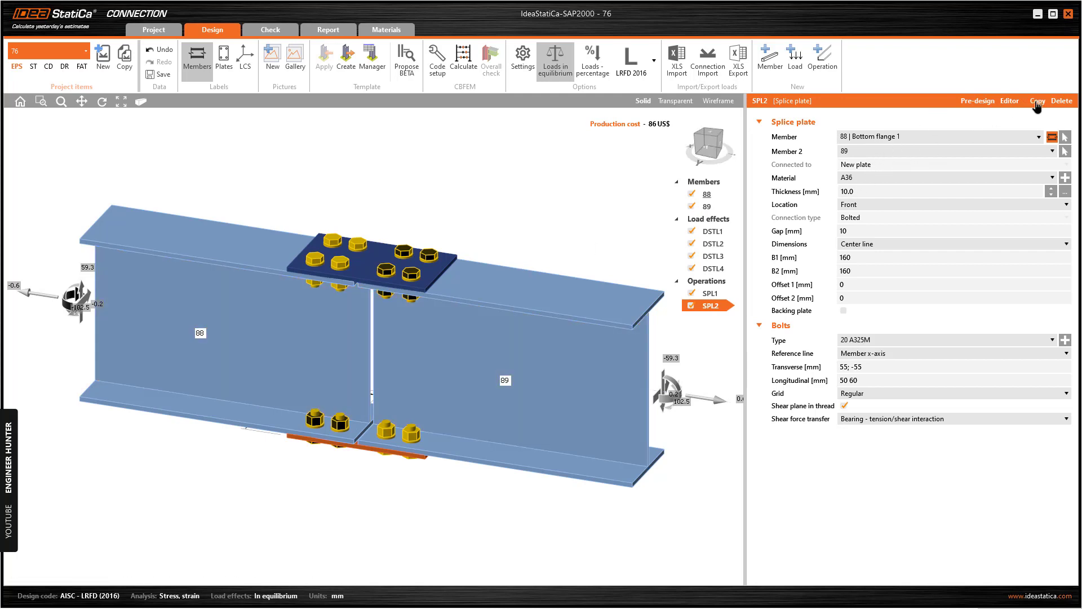
pyautogui.click(874, 137)
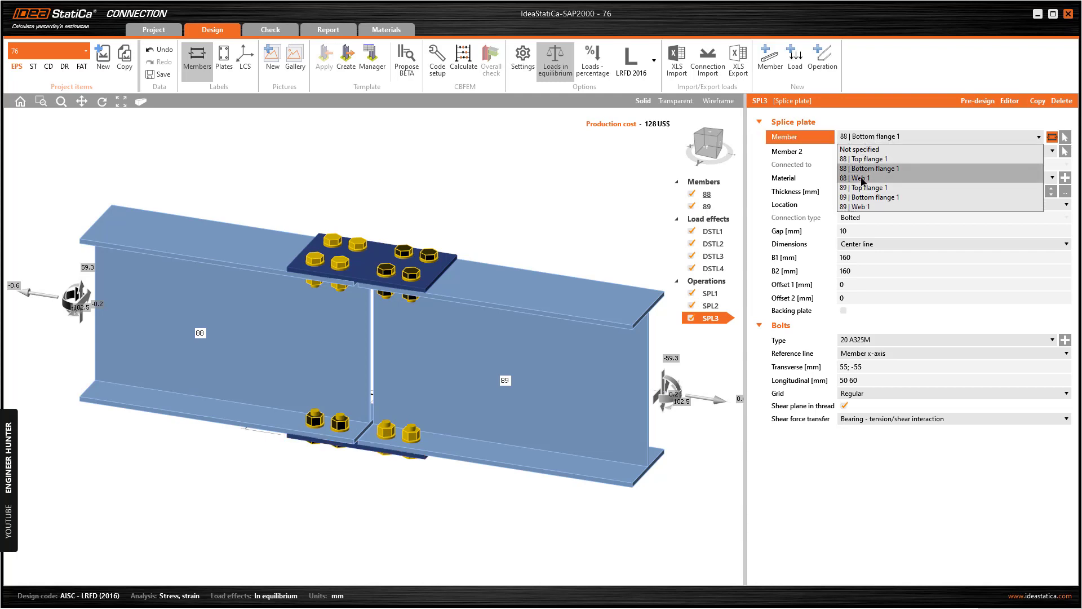
pyautogui.click(871, 169)
pyautogui.click(705, 146)
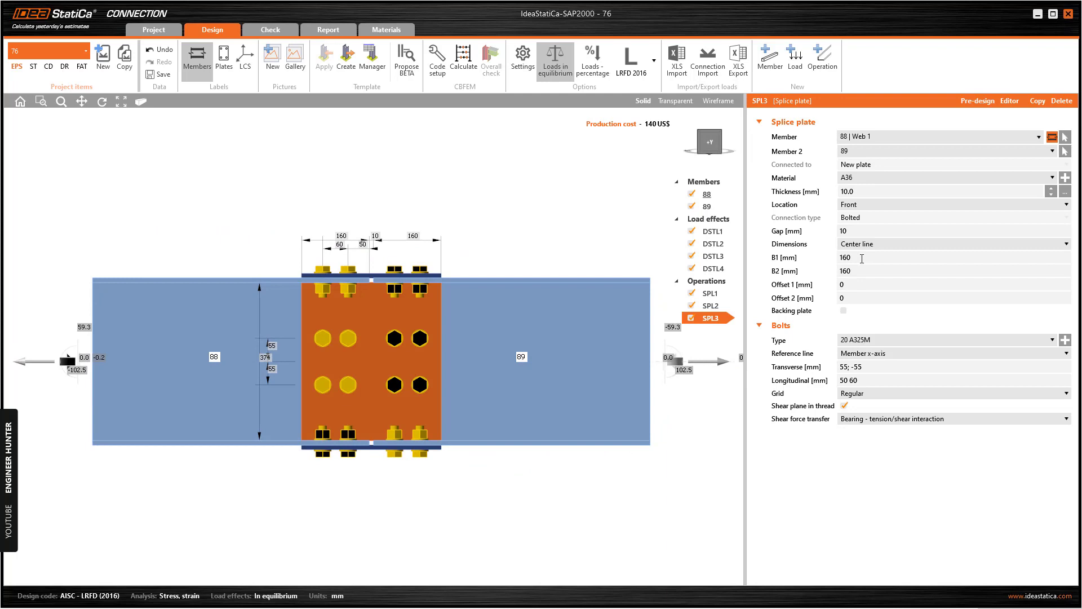
# Step: Set the web splice plate's B1 and B2 lengths to 90 mm each
pyautogui.click(861, 258)
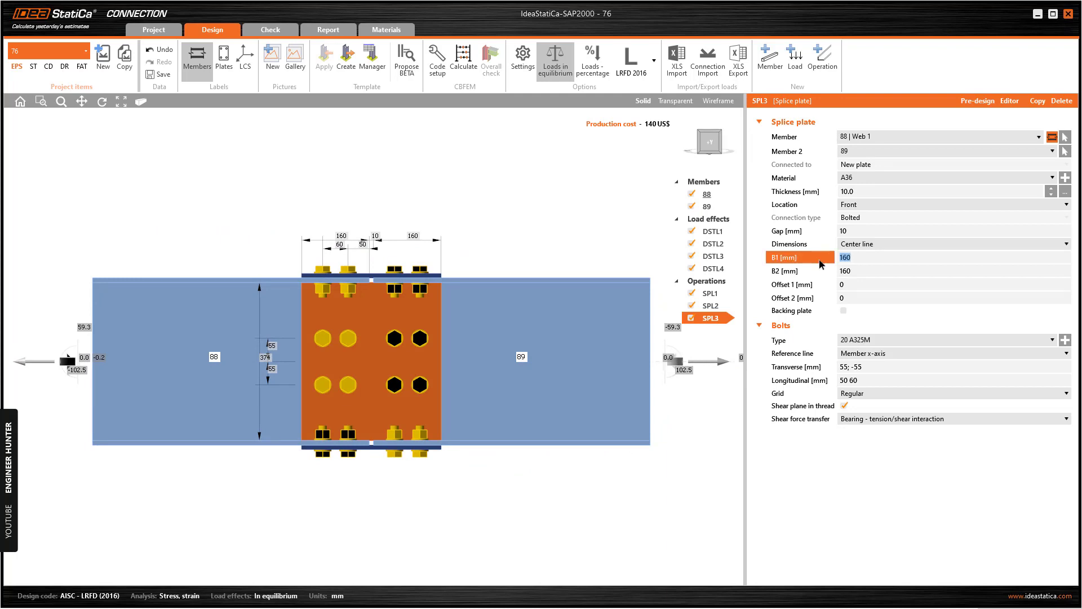
pyautogui.write('50')
pyautogui.press('Tab')
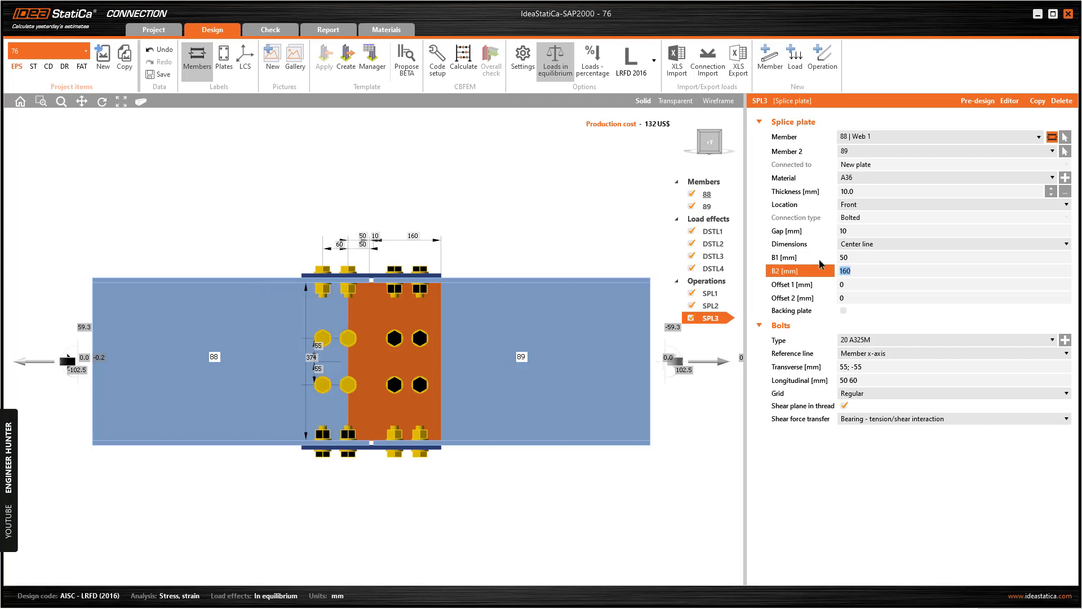
pyautogui.click(823, 262)
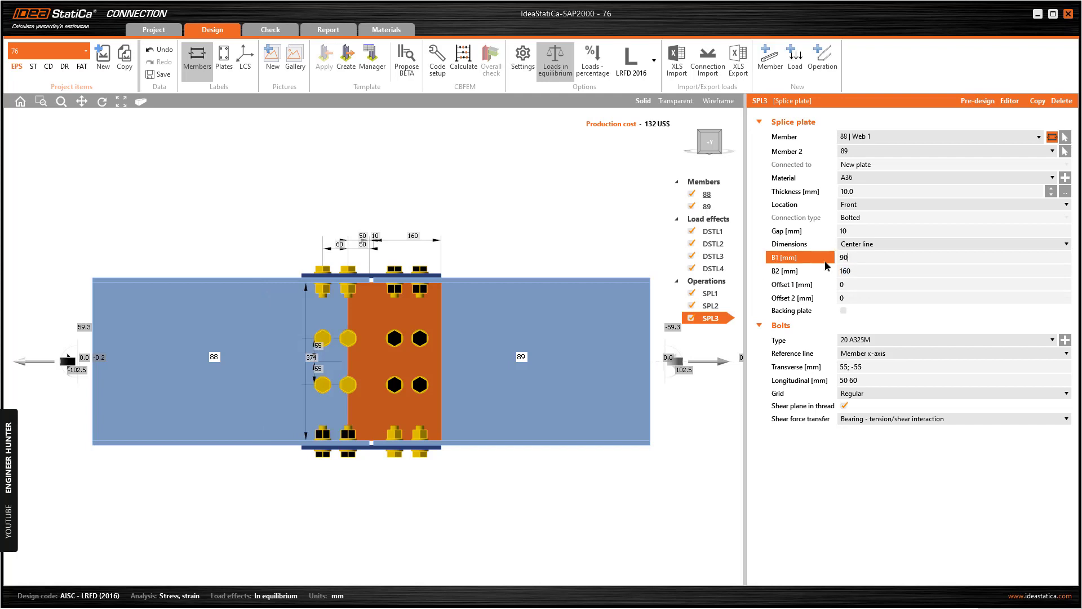
pyautogui.press('Tab')
pyautogui.write('90')
pyautogui.press('Tab')
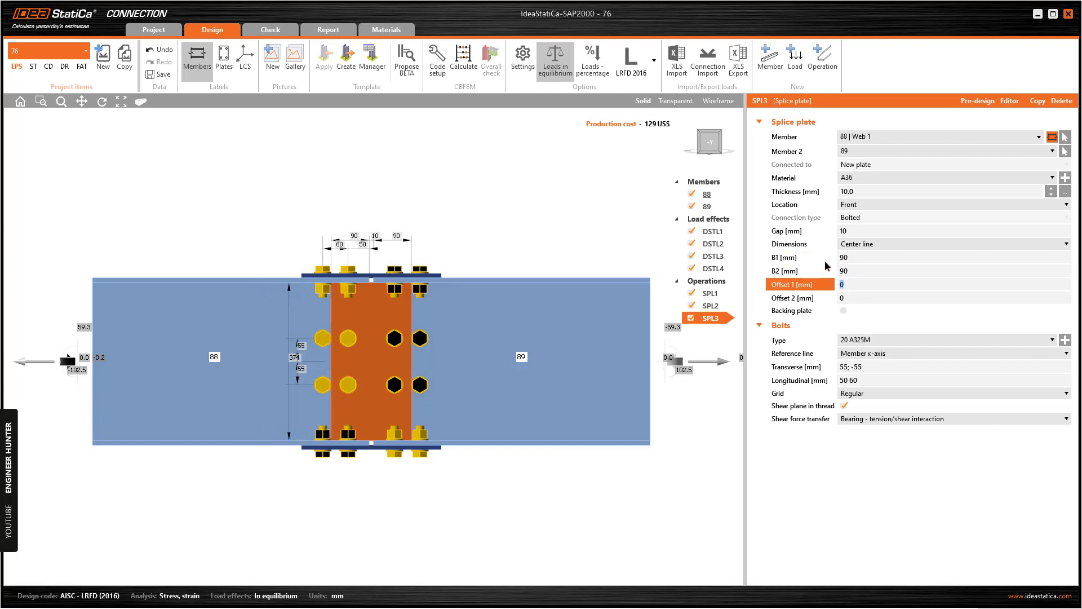
# Step: Set both offsets of the web splice plate to -80 mm
pyautogui.write('-80')
pyautogui.press('Tab')
pyautogui.write('-80')
pyautogui.press('Tab')
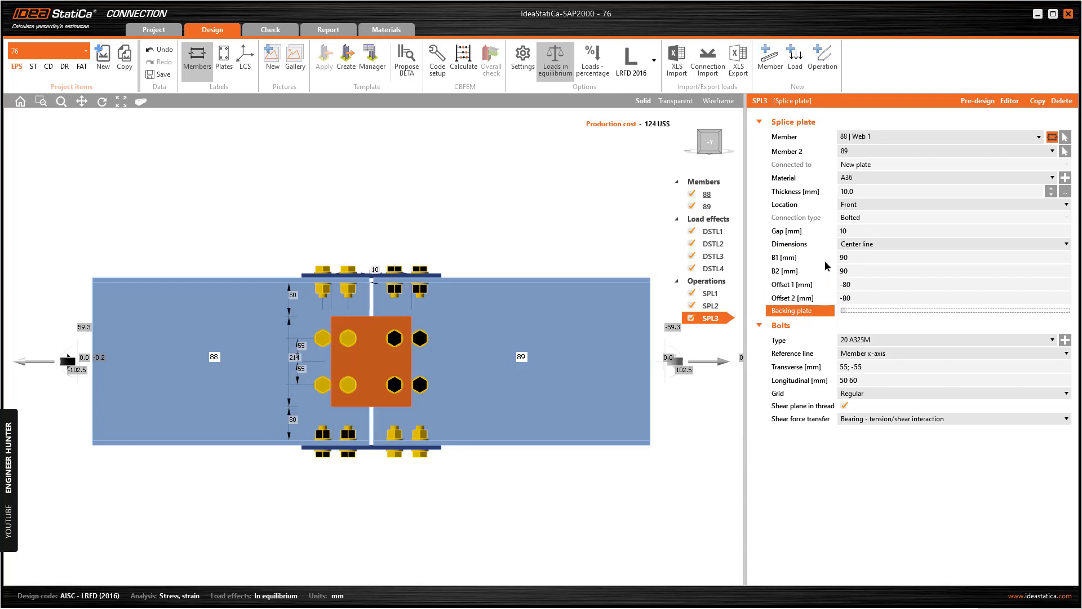
# Step: Set the web splice bolts' transverse positions to 0 60; -60 mm and their longitudinal position to 50 mm
pyautogui.click(810, 369)
pyautogui.write('3')
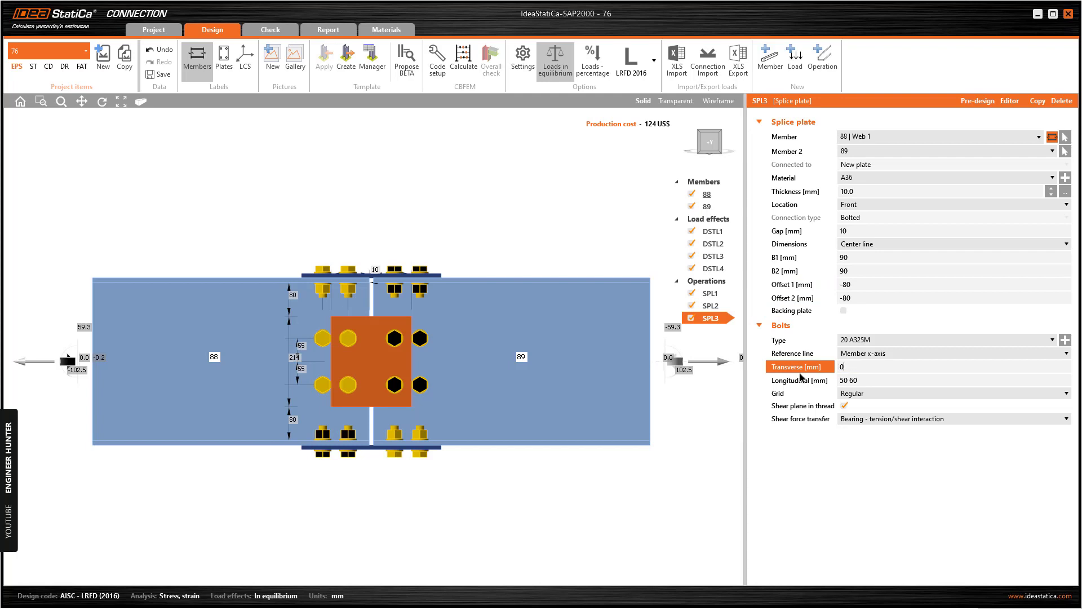
pyautogui.write(' 60; -60')
pyautogui.press('Tab')
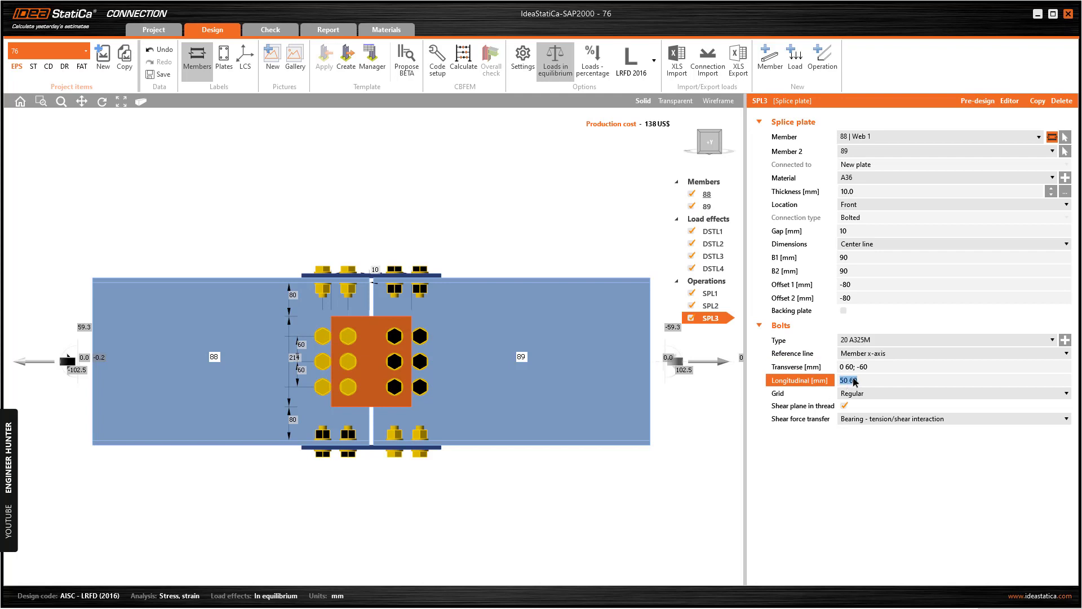
pyautogui.write('0')
pyautogui.press('Return')
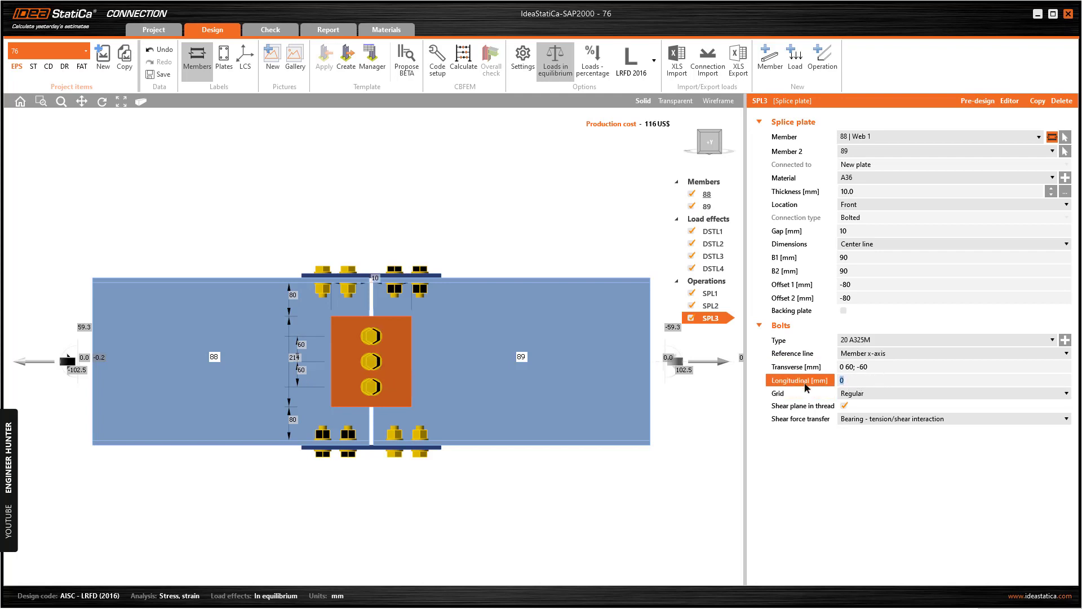
pyautogui.write('50')
pyautogui.press('Return')
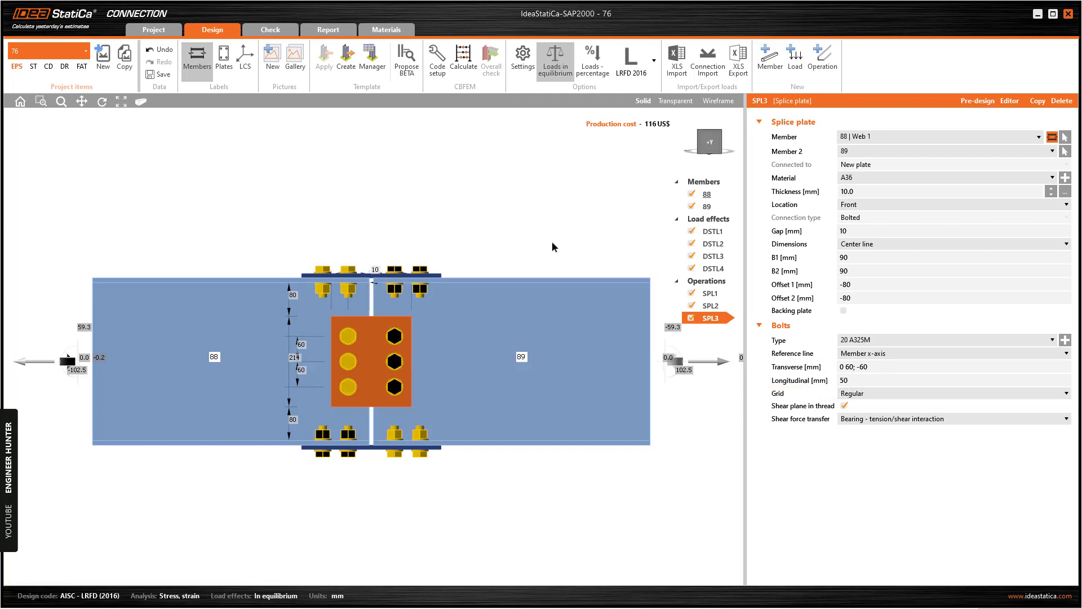
# Step: Try out a backing plate behind the web splice plate and switch it off again
pyautogui.scroll(-1, 524, 220)
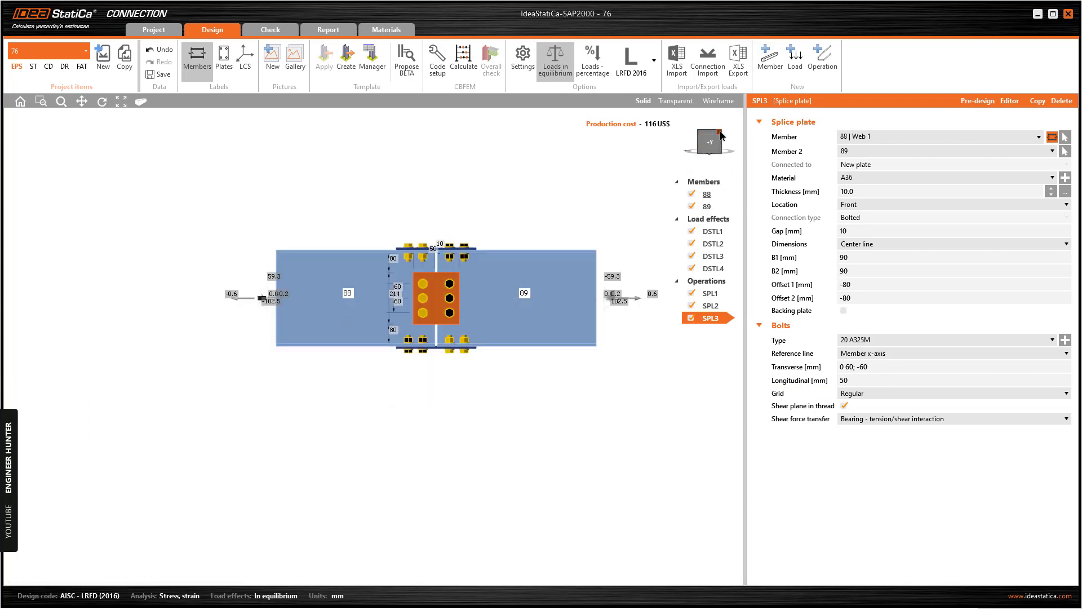
pyautogui.click(706, 137)
pyautogui.click(713, 138)
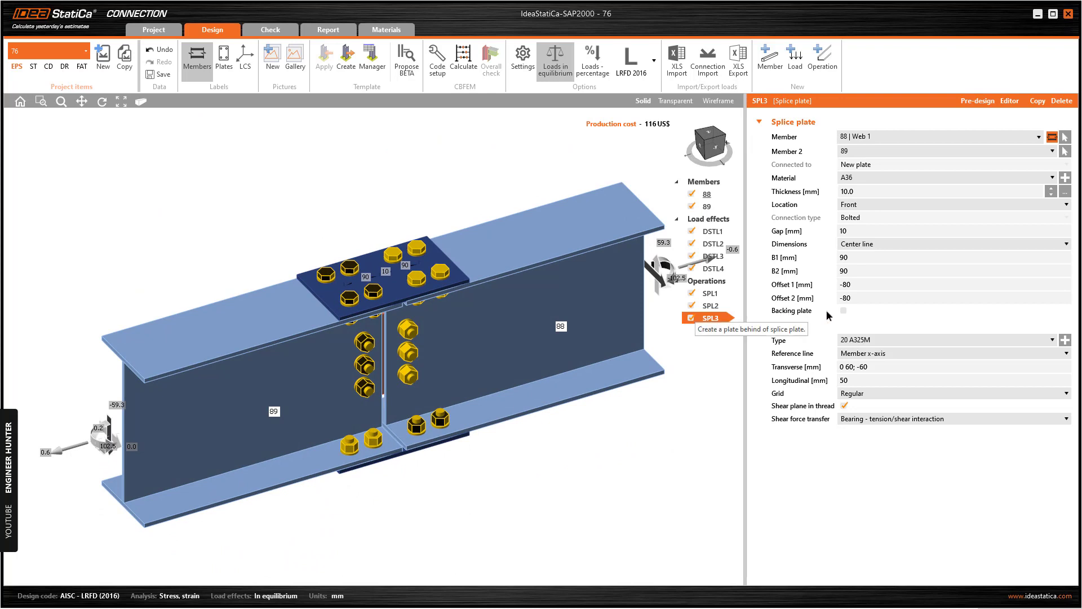
pyautogui.click(844, 310)
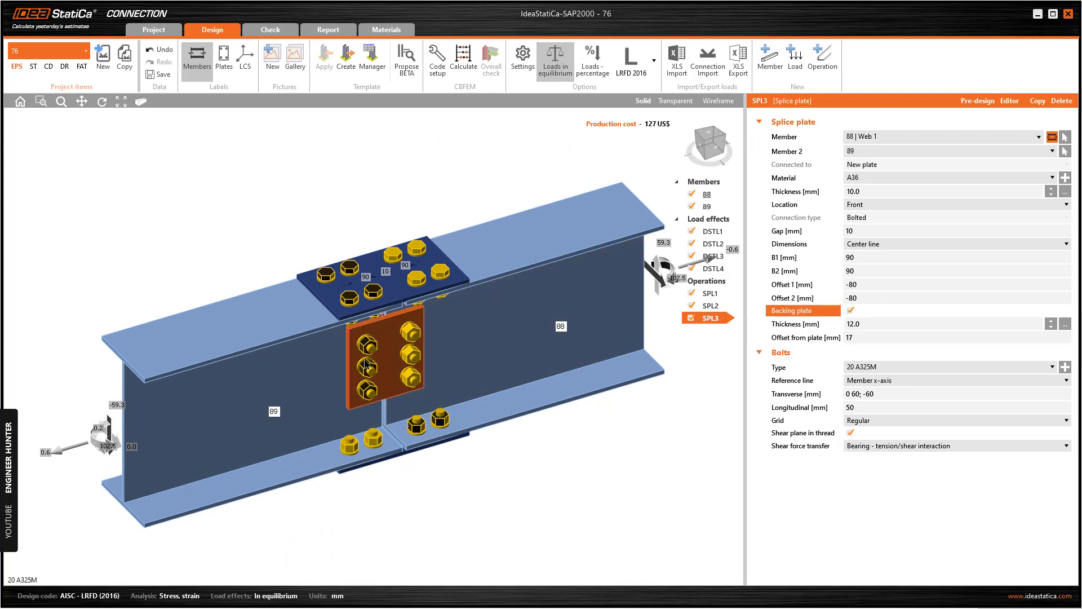
pyautogui.click(847, 326)
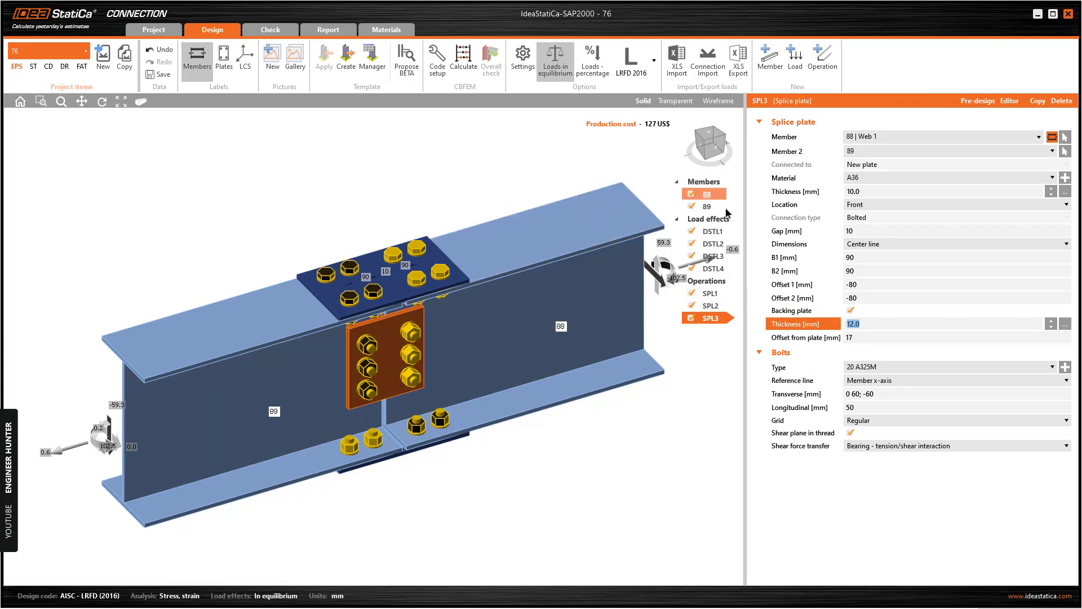
pyautogui.click(850, 310)
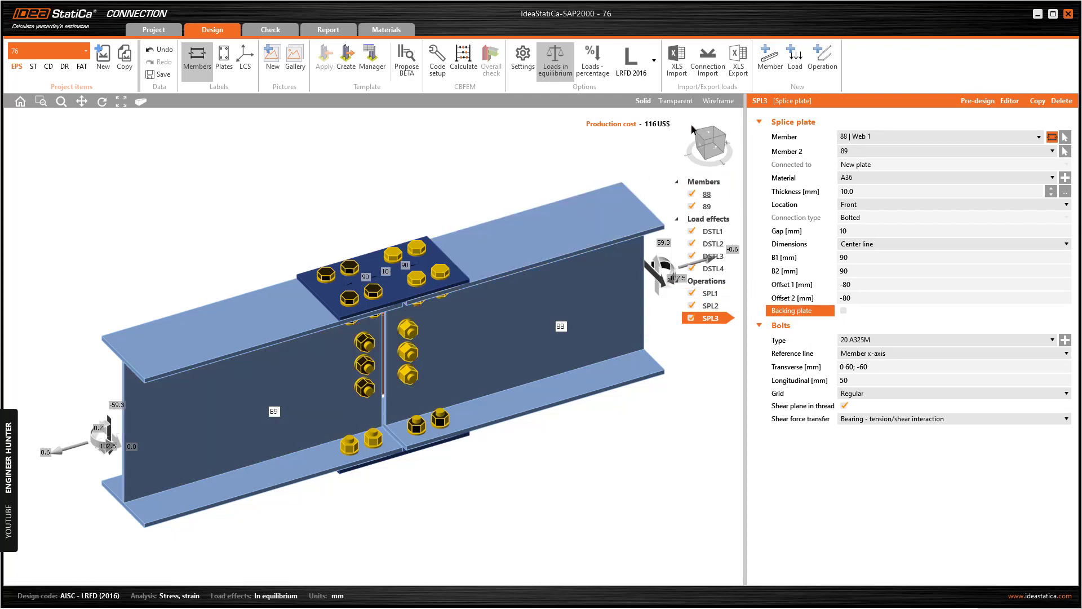
# Step: Set the web splice plate's thickness to 8 mm and inspect the finished splice in 3D
pyautogui.click(699, 137)
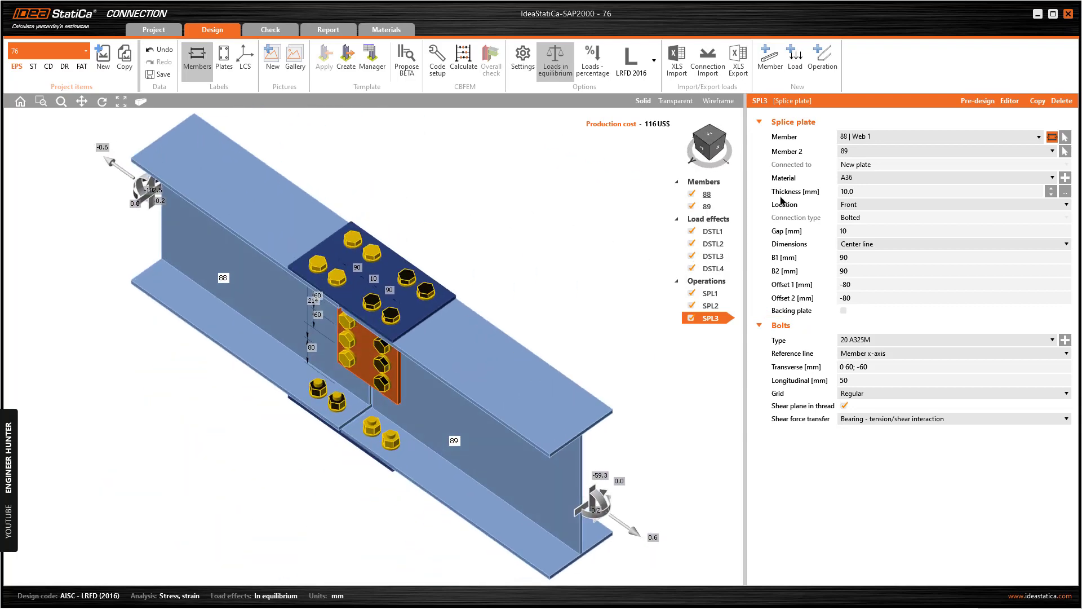
pyautogui.click(827, 196)
pyautogui.write('8')
pyautogui.press('Tab')
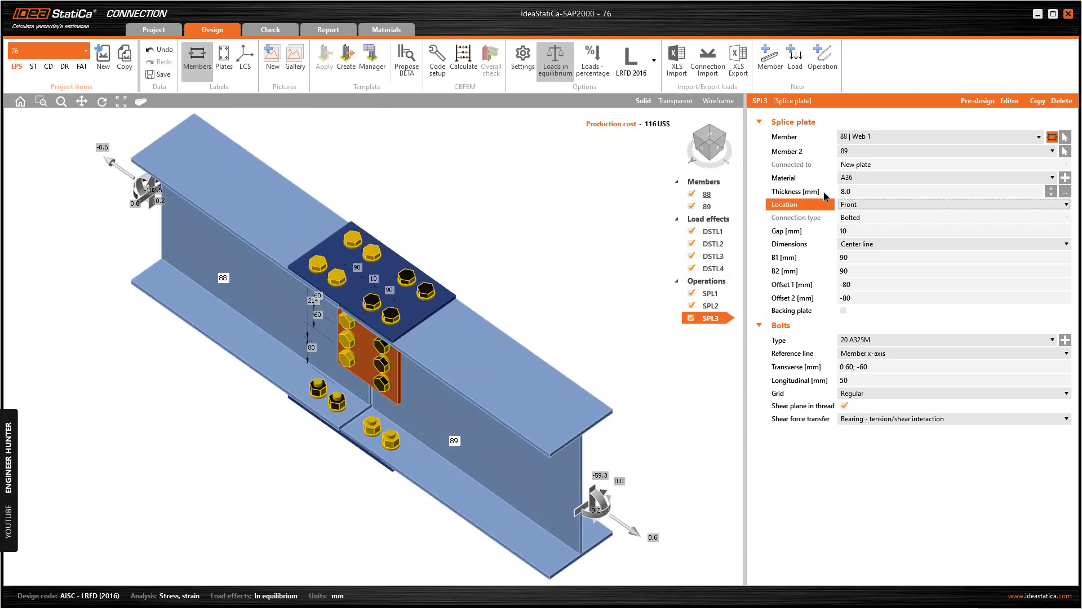
pyautogui.click(711, 148)
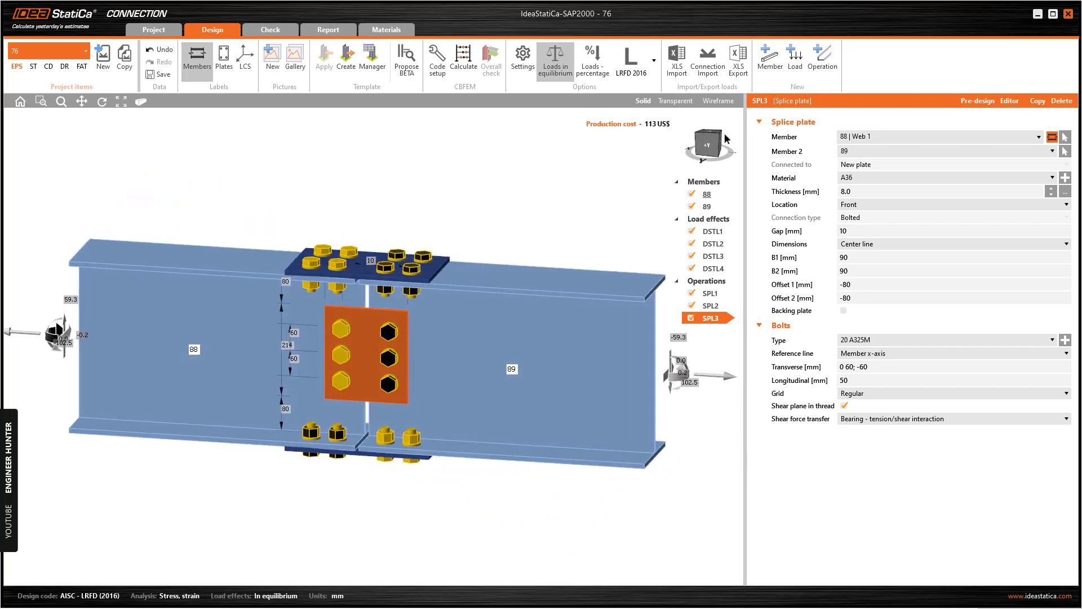
pyautogui.click(719, 137)
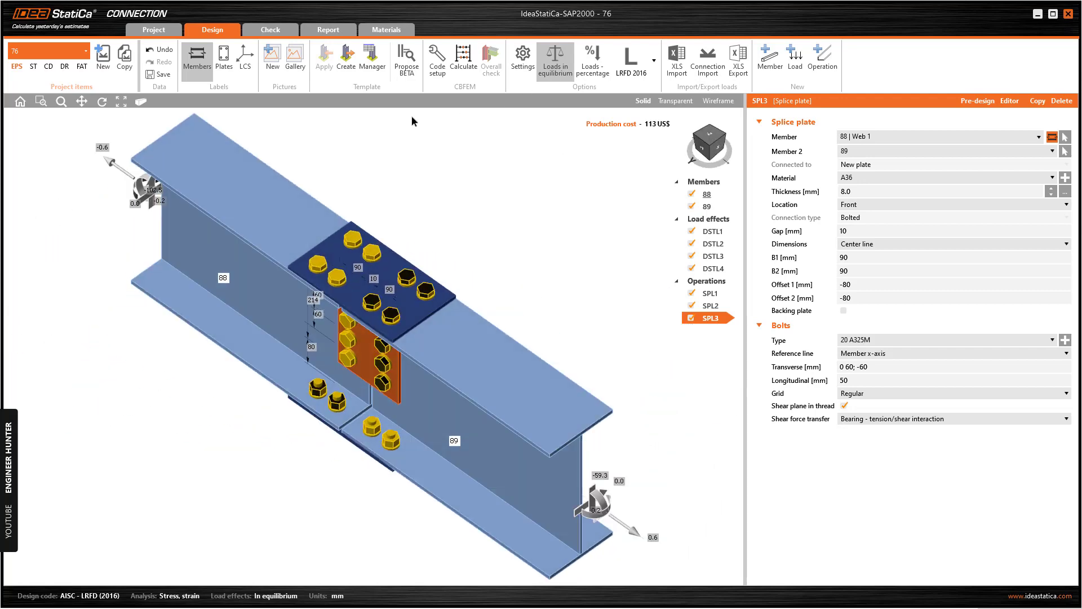
# Step: Delete load effects DSTL1, DSTL3 and DSTL4, keeping only DSTL2, and calculate the splice connection
pyautogui.click(463, 56)
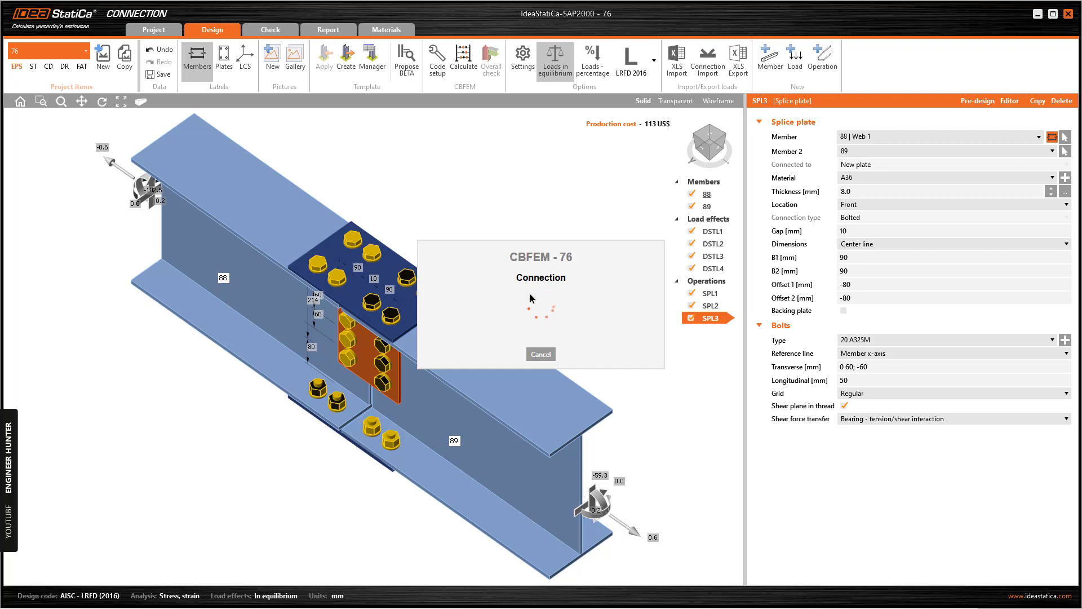
pyautogui.click(541, 354)
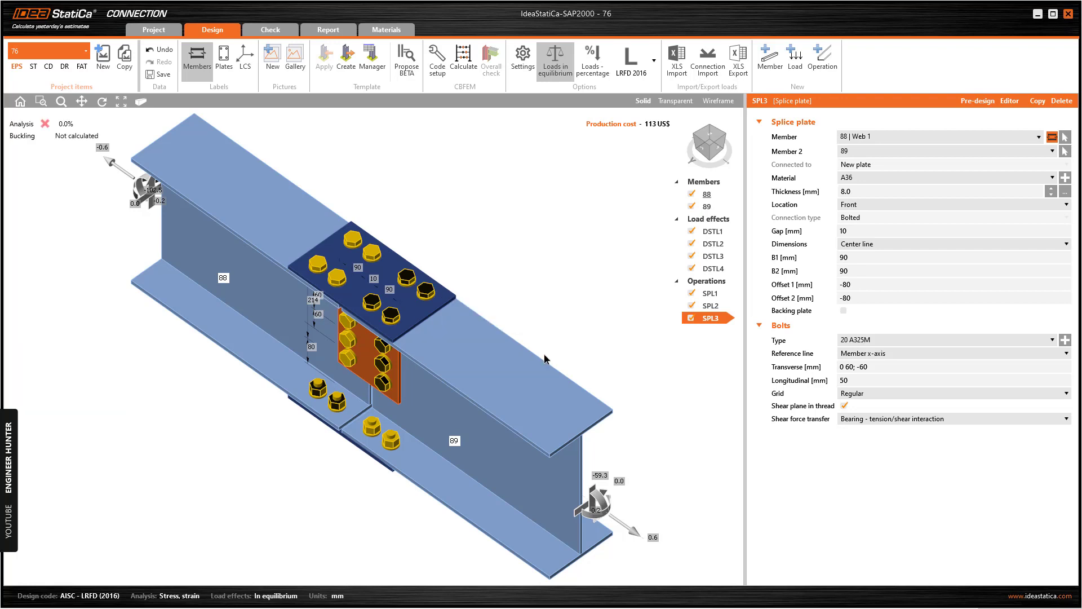
pyautogui.click(712, 231)
pyautogui.click(1062, 101)
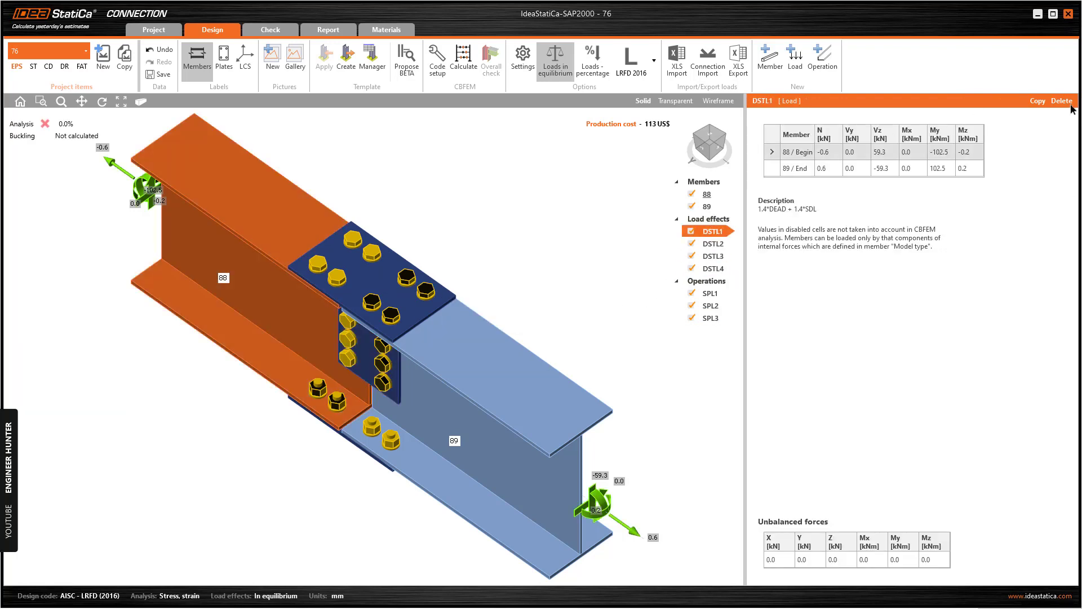
pyautogui.click(1062, 101)
pyautogui.click(1062, 101)
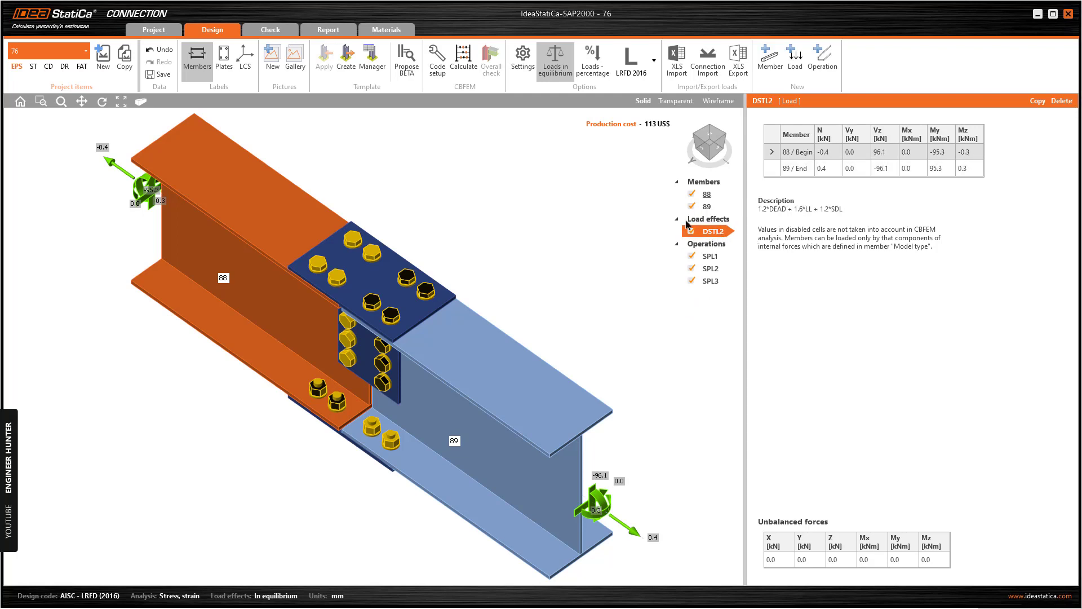
pyautogui.click(463, 58)
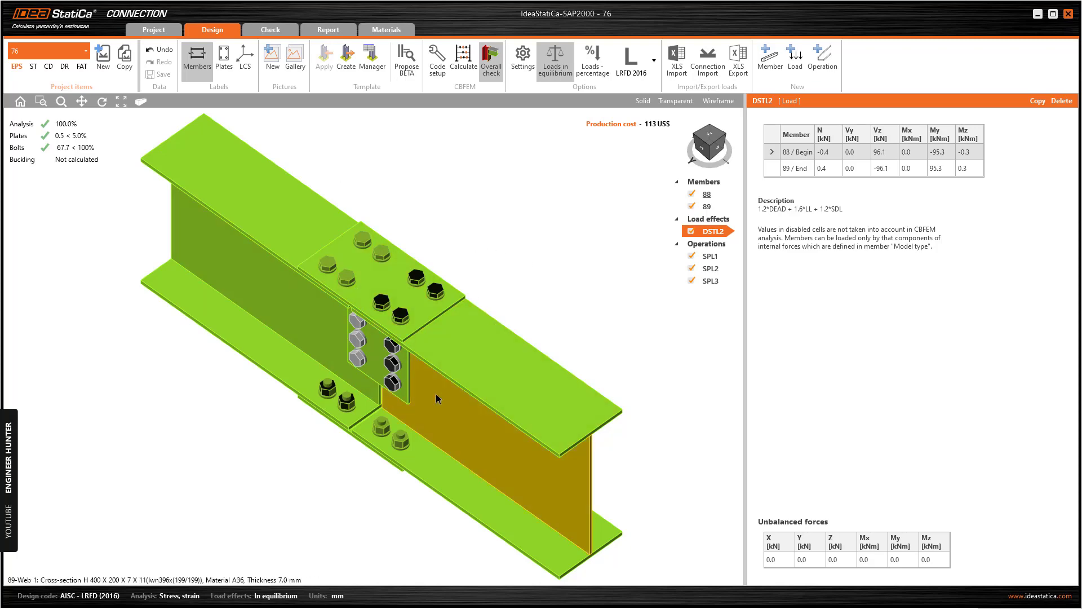
# Step: Switch to the Code-check manager, review the check results of connection 37 and look at the selected joint in the SAP2000 model
pyautogui.click(1037, 14)
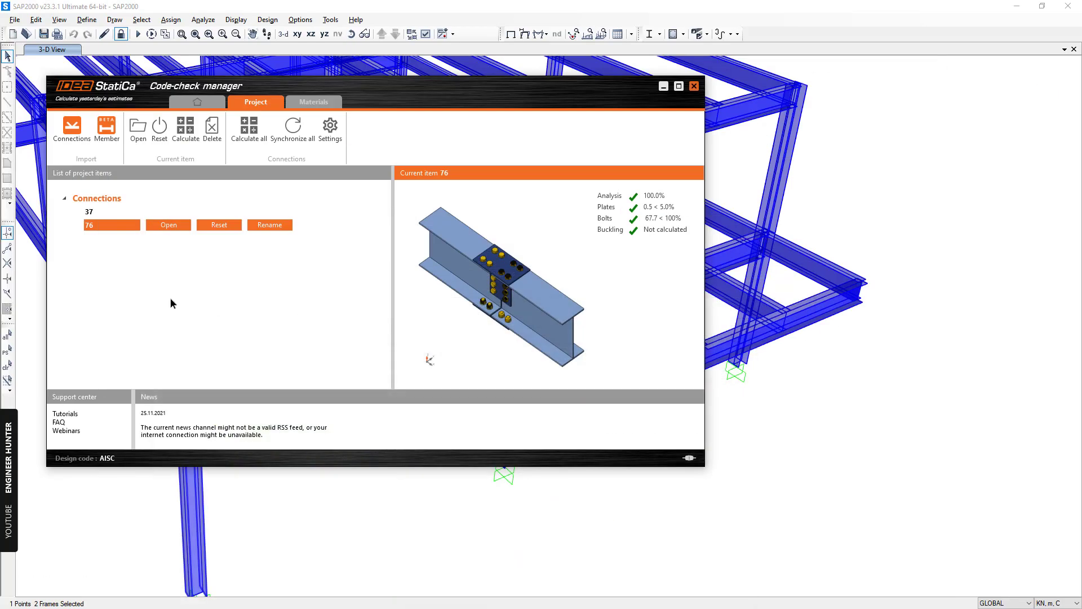
pyautogui.click(106, 215)
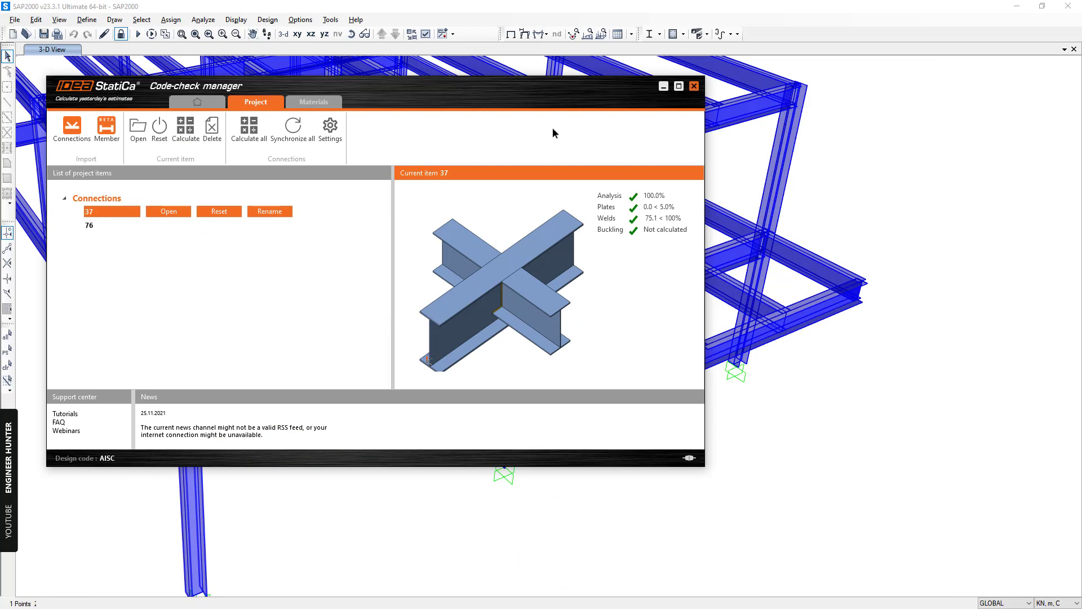
pyautogui.moveTo(591, 101); pyautogui.dragTo(356, 132)
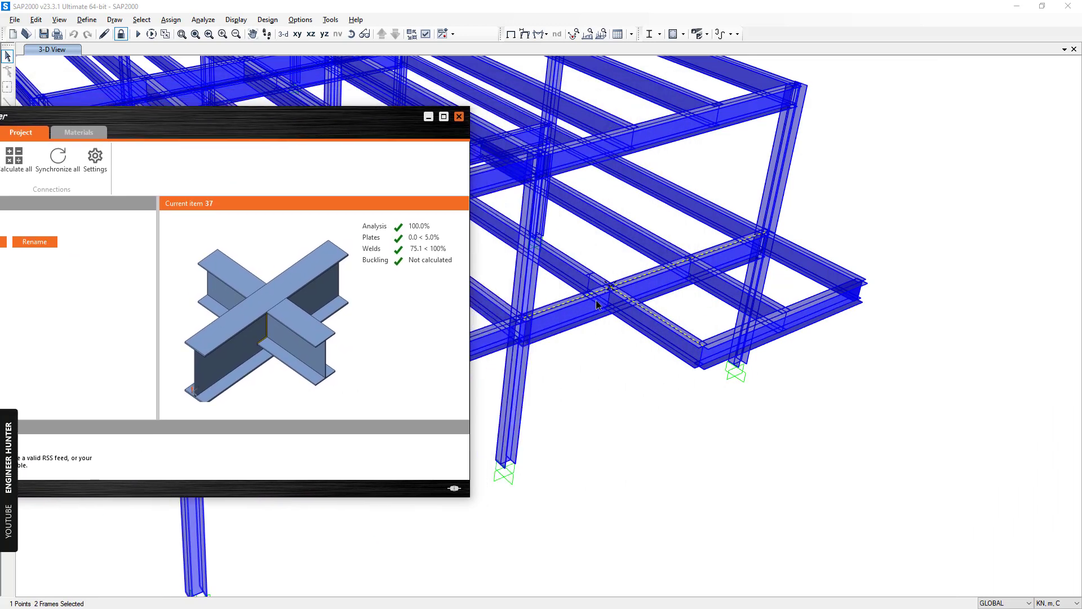
pyautogui.scroll(2, 600, 276)
pyautogui.scroll(3, 665, 270)
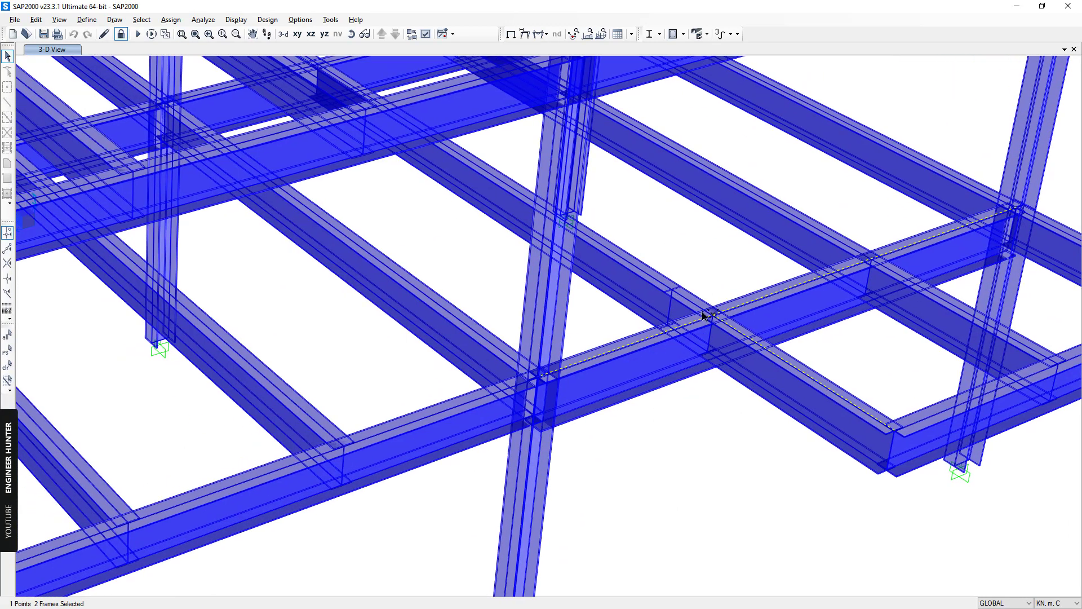
# Step: Clear the selection in the SAP2000 model and examine the steel frame's beam joints in 3D
pyautogui.scroll(-3, 705, 290)
pyautogui.hotkey('ctrl', 'q')
pyautogui.scroll(2, 656, 383)
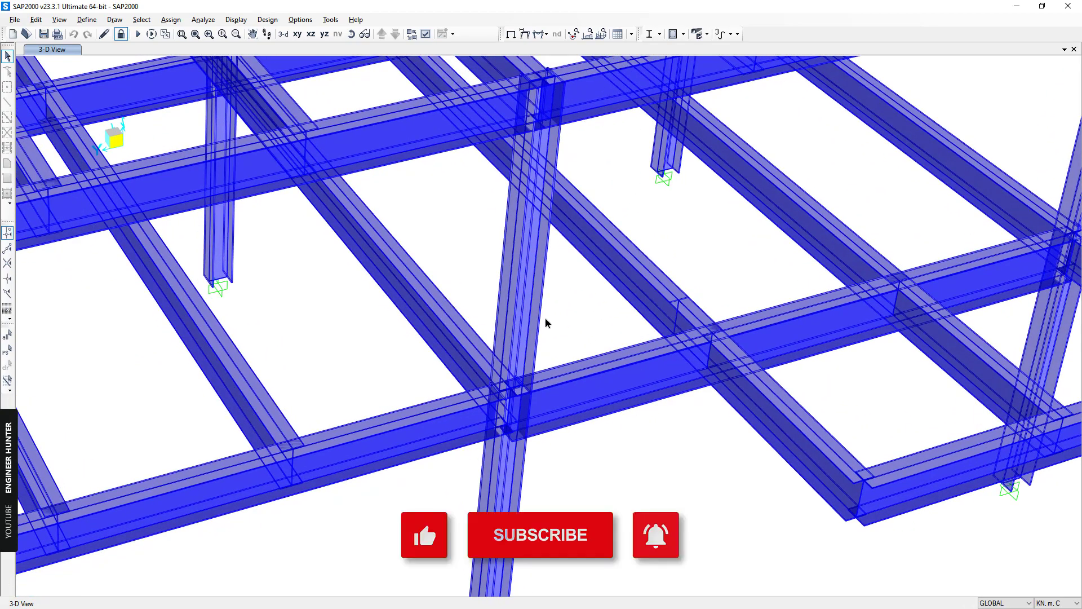
pyautogui.scroll(-3, 544, 321)
pyautogui.keyDown('shift'); pyautogui.moveTo(739, 374); pyautogui.dragTo(653, 315, button='middle'); pyautogui.keyUp('shift')
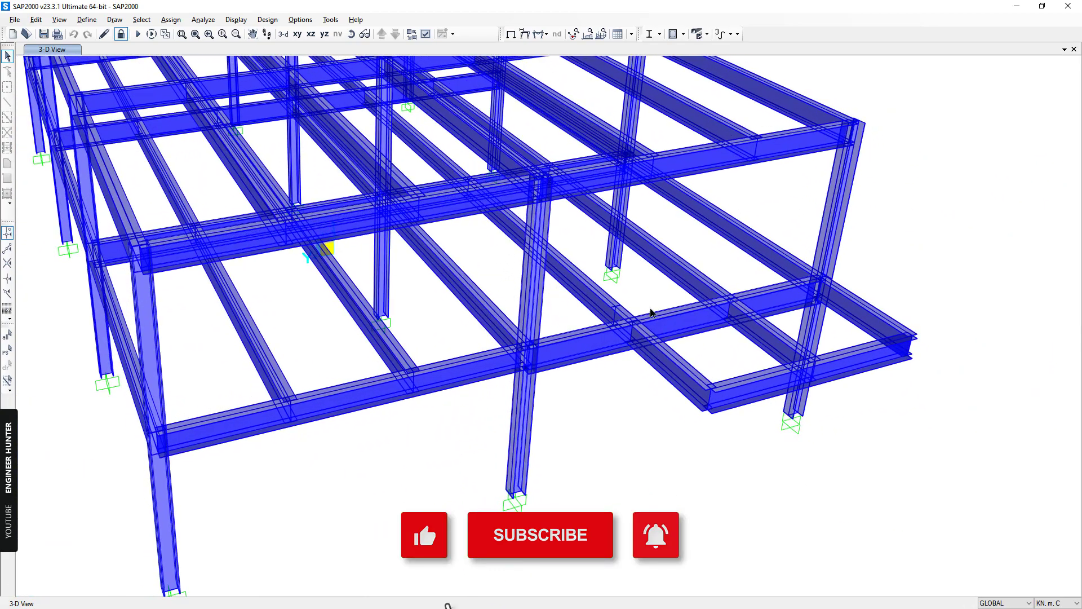
pyautogui.scroll(2, 655, 314)
pyautogui.scroll(2, 620, 295)
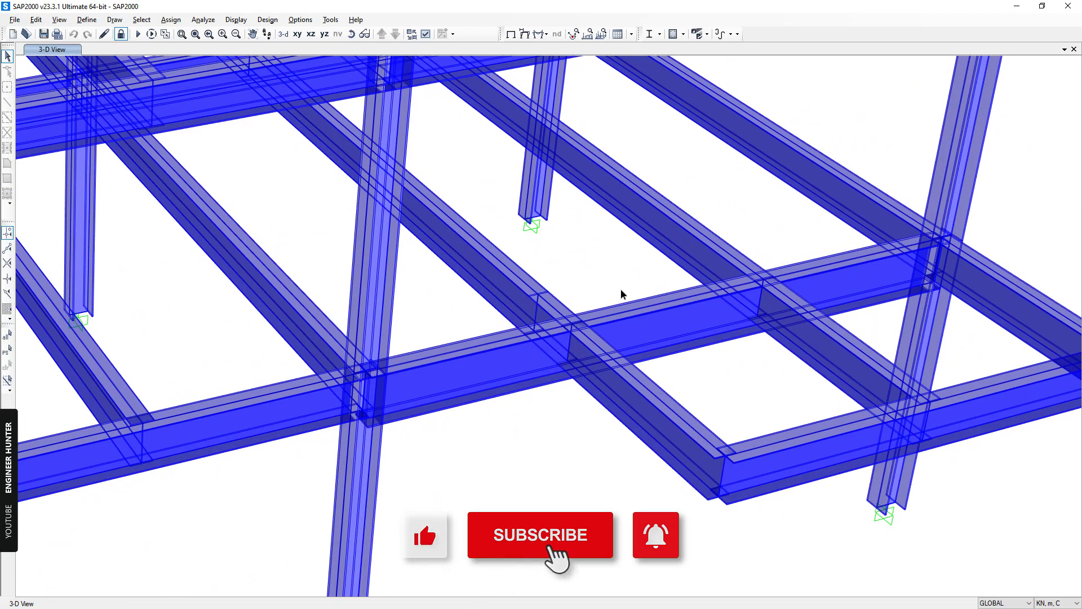